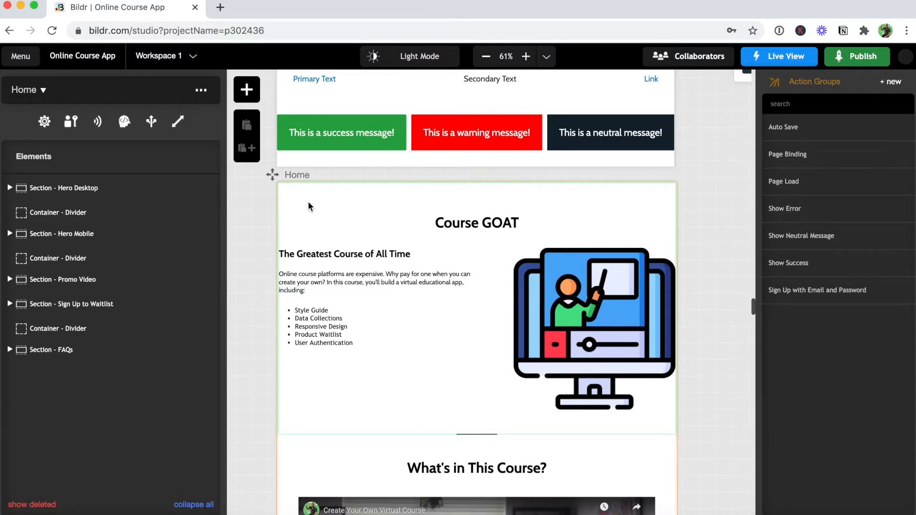
# Drag a Website Header element from the Headers section onto the top of the Home page.
pyautogui.click(247, 90)
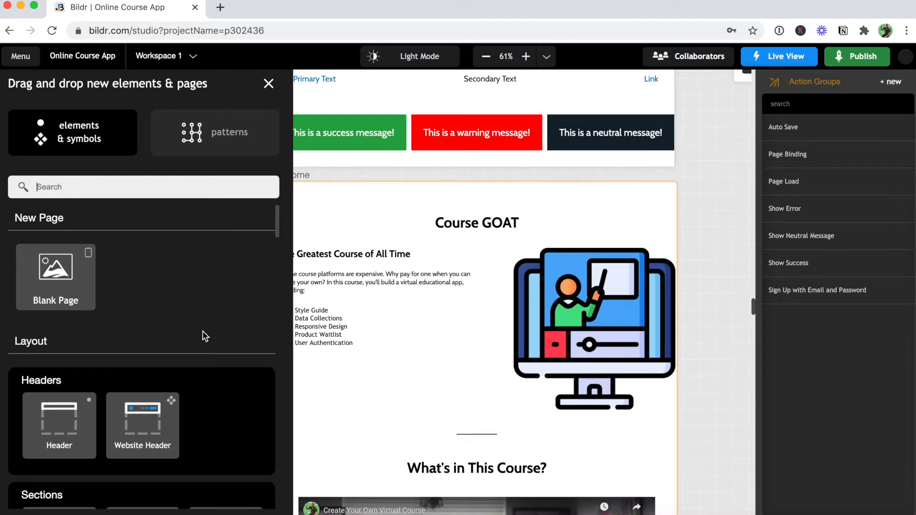
pyautogui.moveTo(132, 415); pyautogui.dragTo(146, 185)
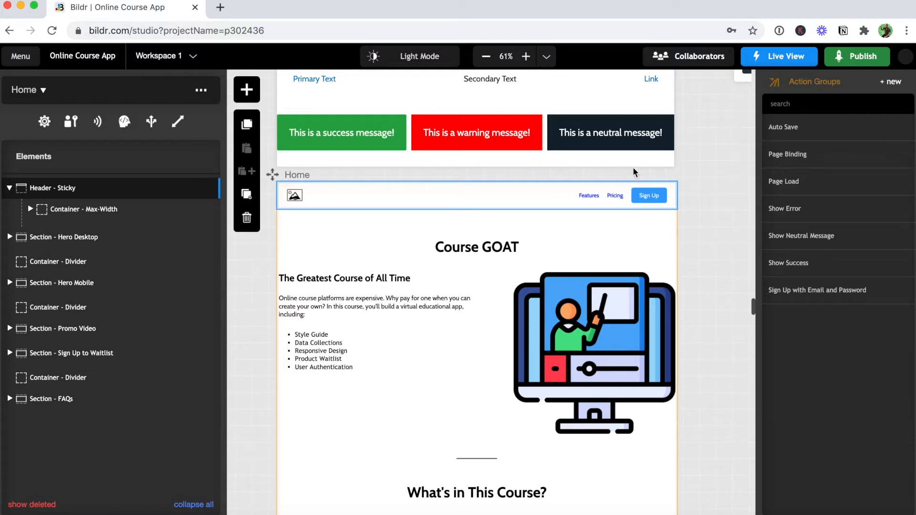
# Open the site in Live View and scroll down and back up to check the header stays fixed.
pyautogui.moveTo(778, 56)
pyautogui.click(760, 81)
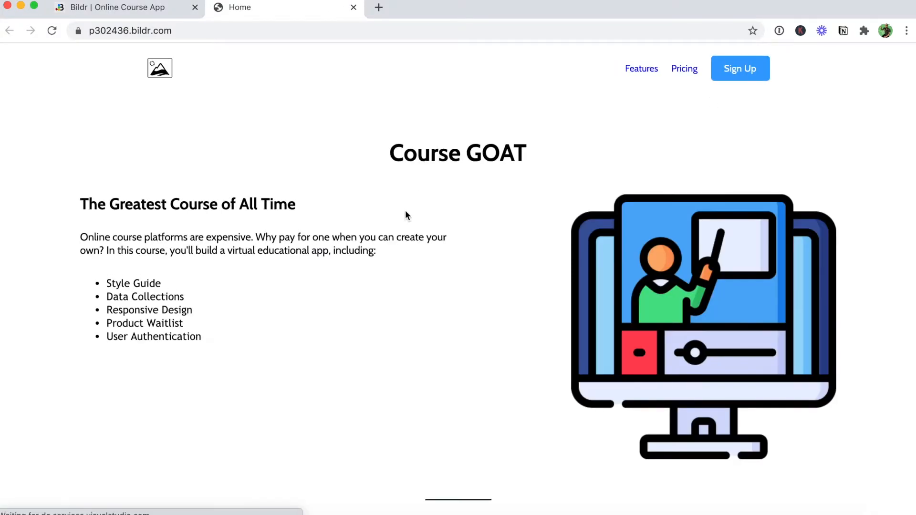
pyautogui.scroll(-2, 405, 211)
pyautogui.scroll(-5, 405, 215)
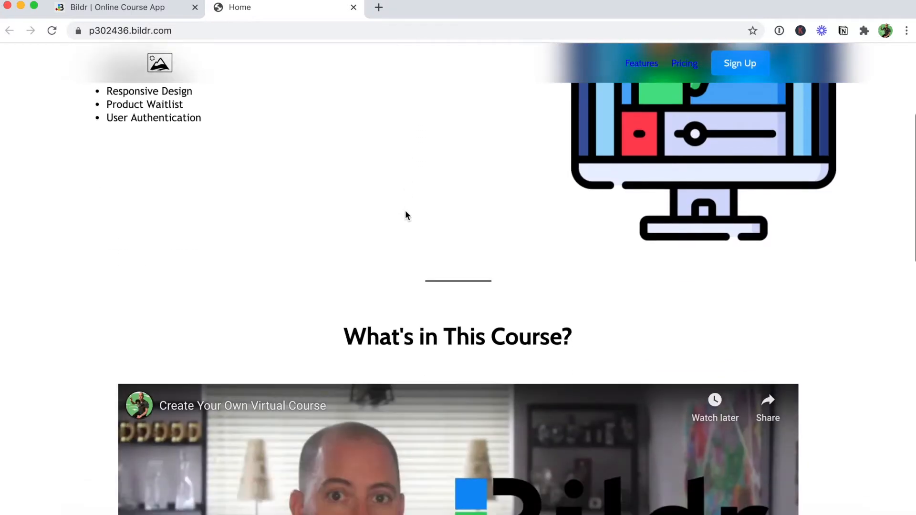
pyautogui.scroll(6, 405, 215)
pyautogui.scroll(-3, 406, 212)
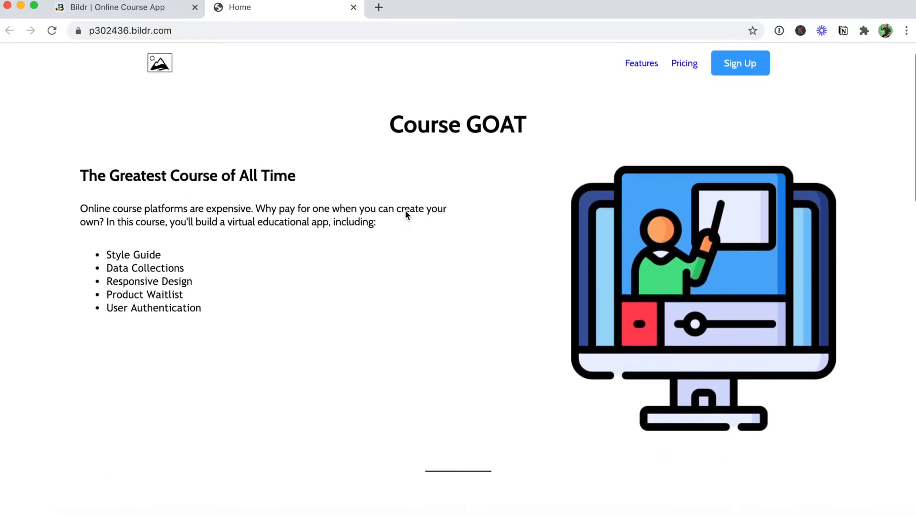
pyautogui.scroll(-3, 406, 216)
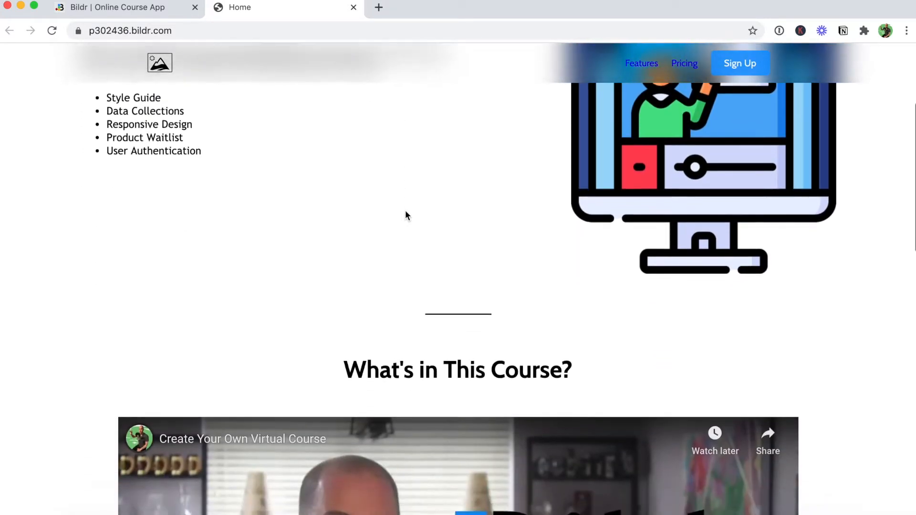
pyautogui.scroll(-4, 406, 211)
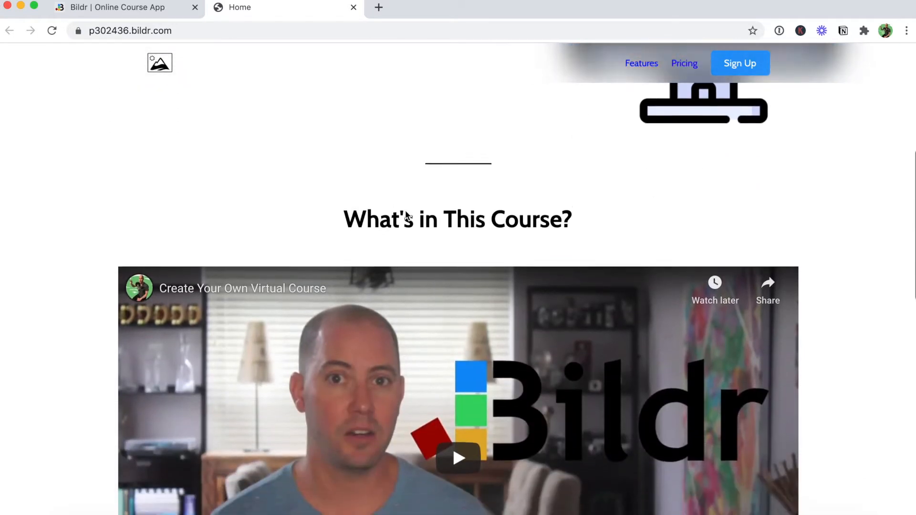
pyautogui.scroll(-7, 405, 210)
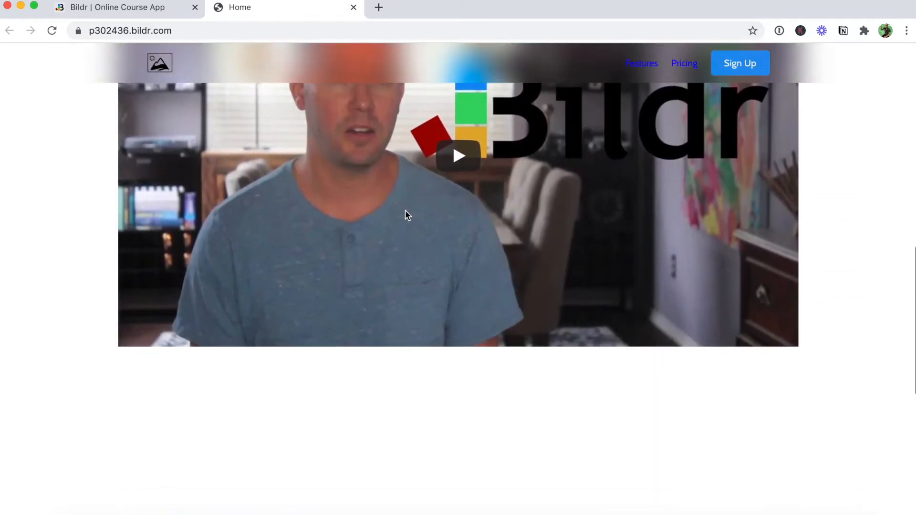
pyautogui.scroll(15, 405, 210)
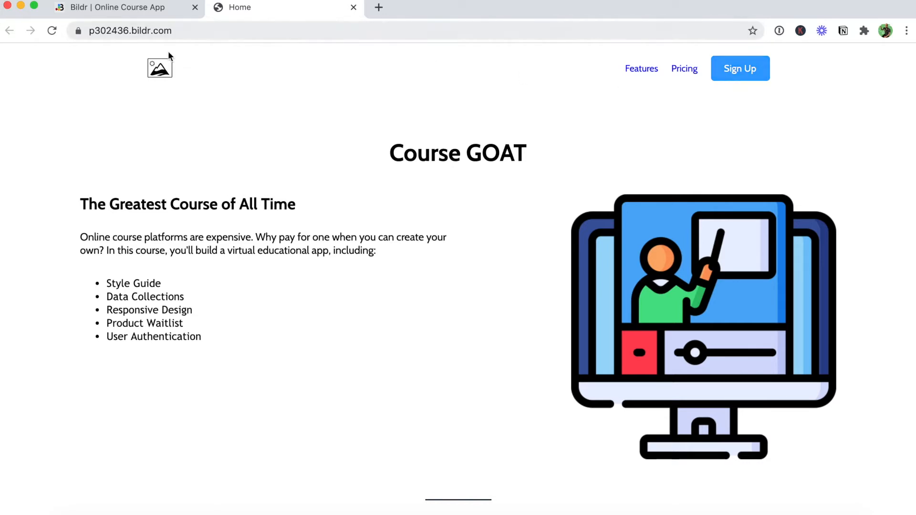
# Replace the header's placeholder logo with goat.svg from the Media Library.
pyautogui.click(118, 13)
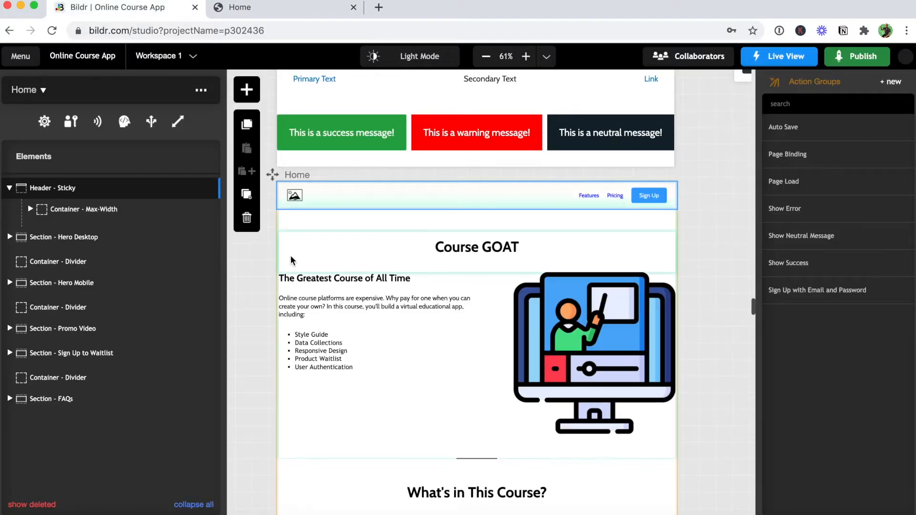
pyautogui.click(295, 200)
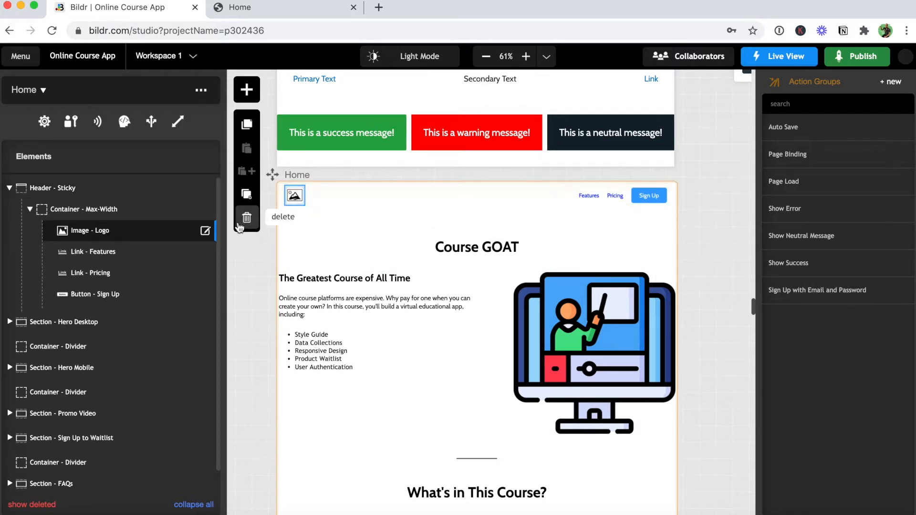
pyautogui.click(206, 230)
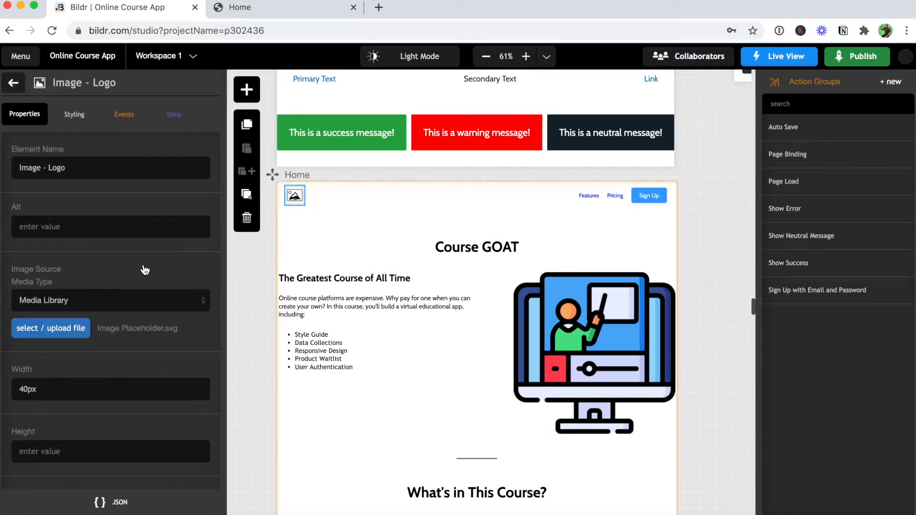
pyautogui.click(69, 327)
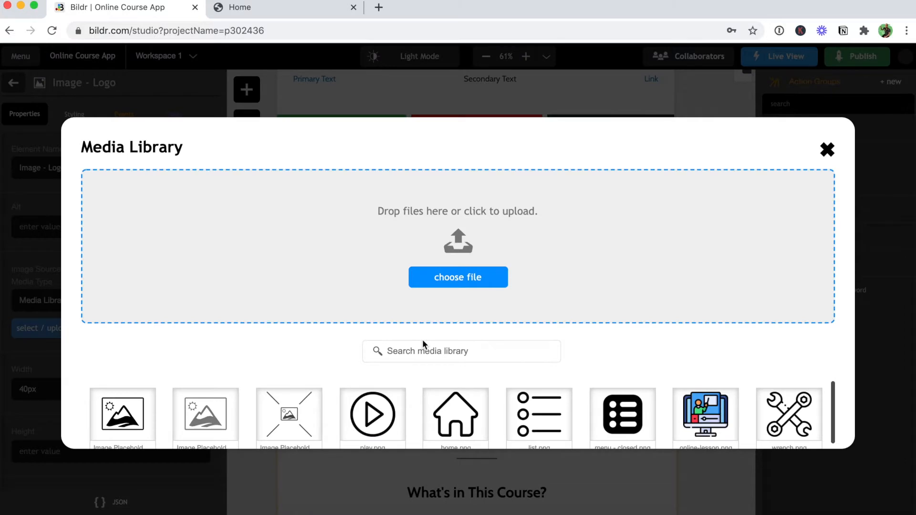
pyautogui.scroll(-2, 444, 392)
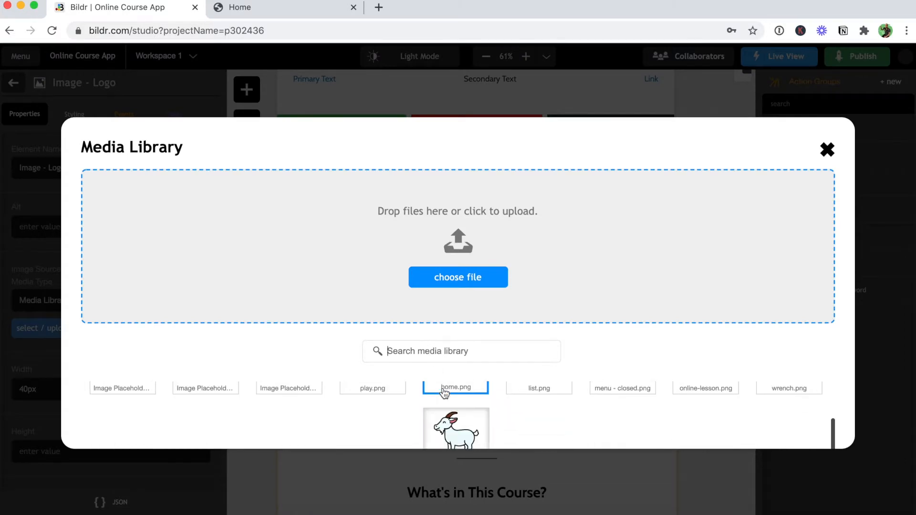
pyautogui.click(453, 428)
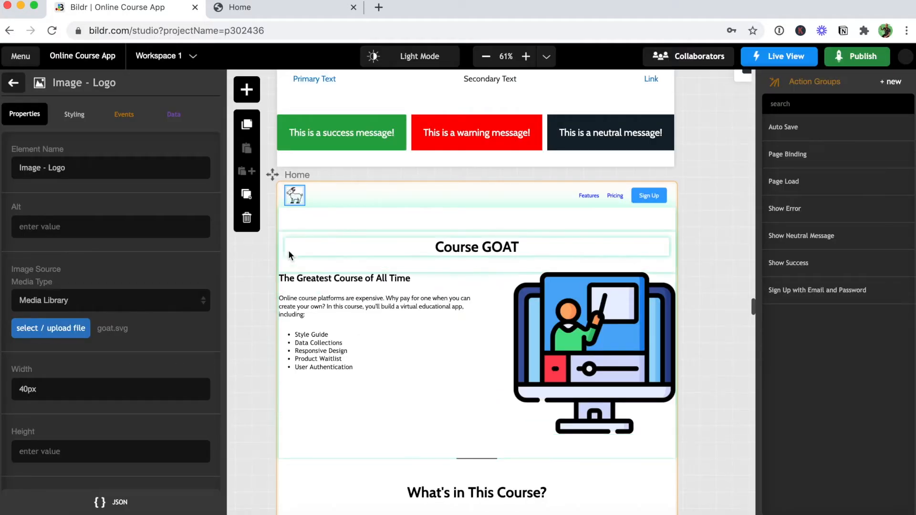
# Set the logo's alt text to 'Picture of a goat'.
pyautogui.click(111, 227)
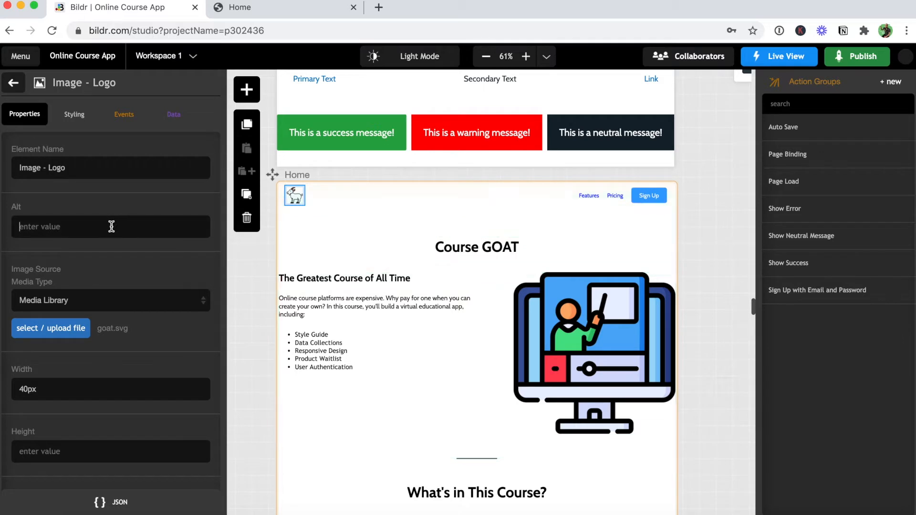
pyautogui.write('Goat')
pyautogui.press('BackSpace')
pyautogui.press('BackSpace')
pyautogui.press('BackSpace')
pyautogui.press('BackSpace')
pyautogui.press('BackSpace')
pyautogui.write('Picture of a goat')
# Inspect the Container - Max-Width style class on the header's content container.
pyautogui.click(12, 90)
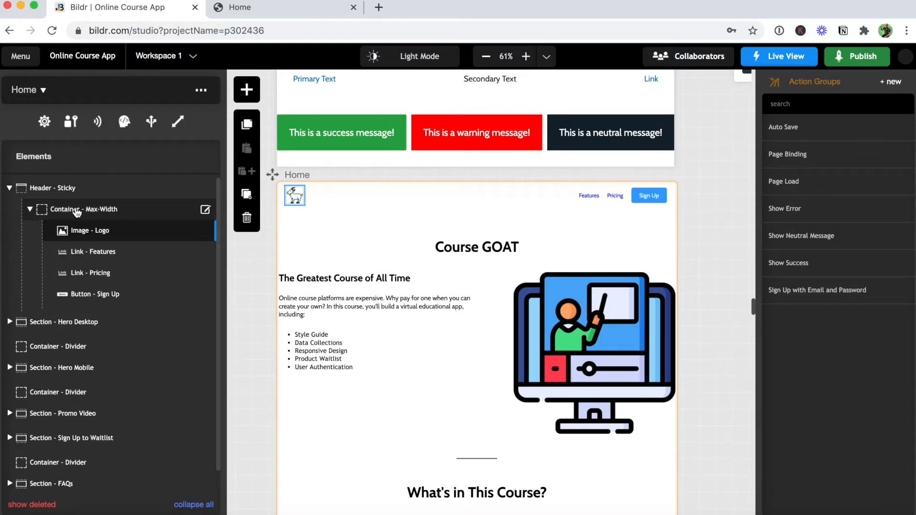
pyautogui.click(205, 212)
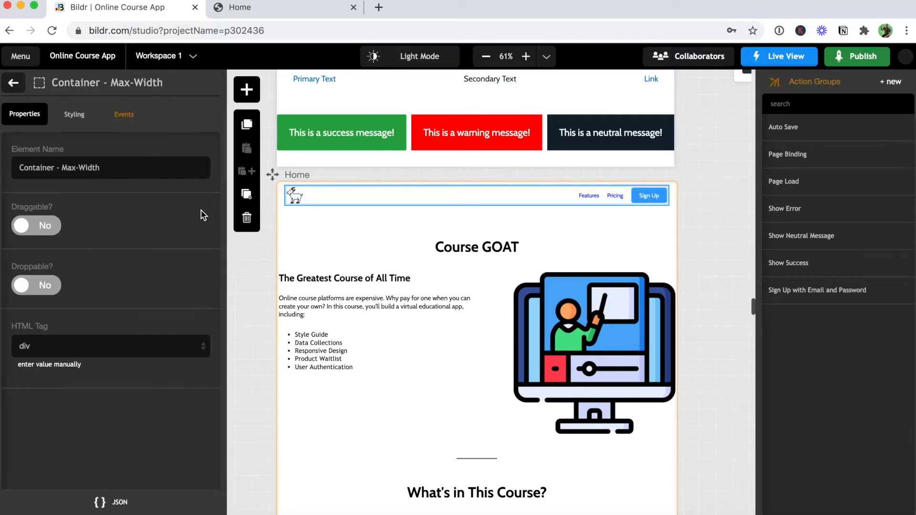
pyautogui.click(86, 122)
pyautogui.click(69, 170)
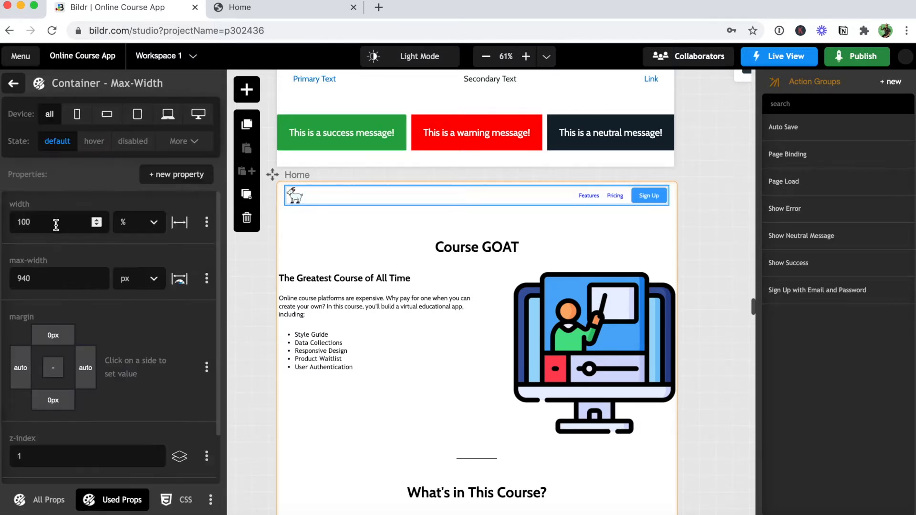
pyautogui.click(13, 85)
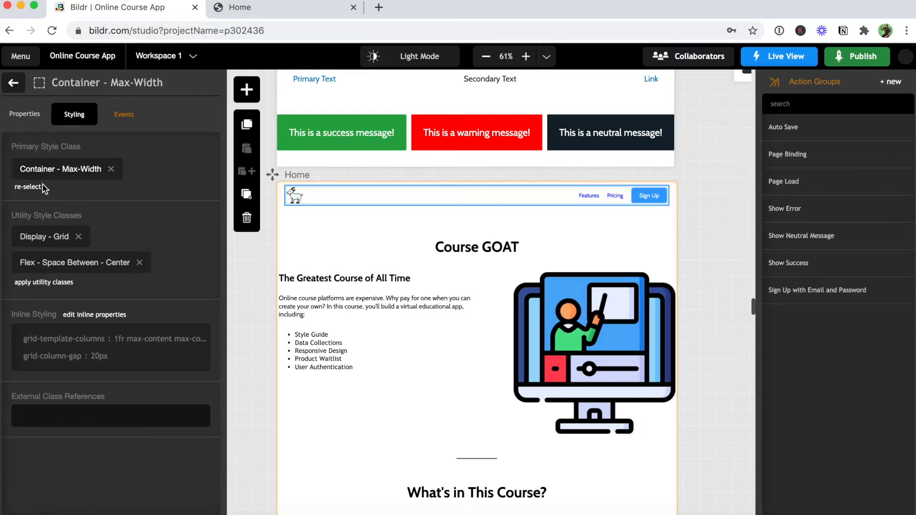
# Add an inline max-width of 1140 px to the header container.
pyautogui.click(92, 315)
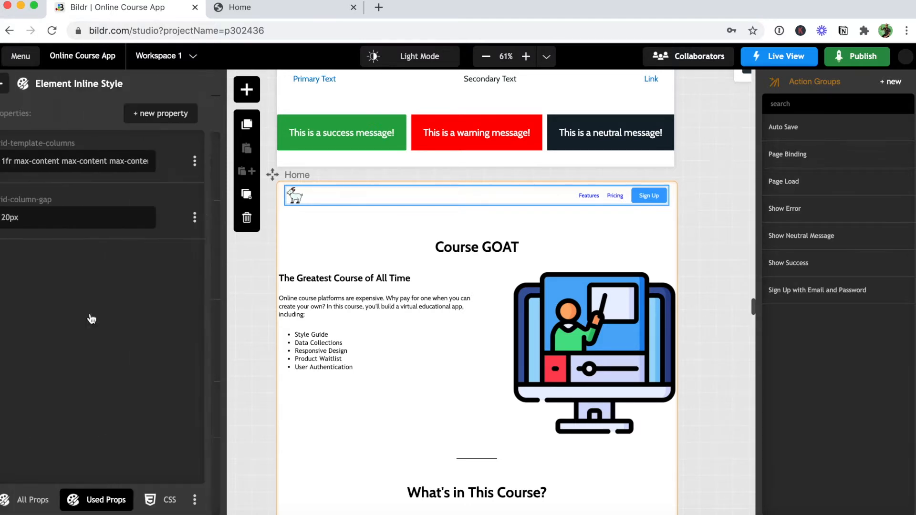
pyautogui.click(167, 115)
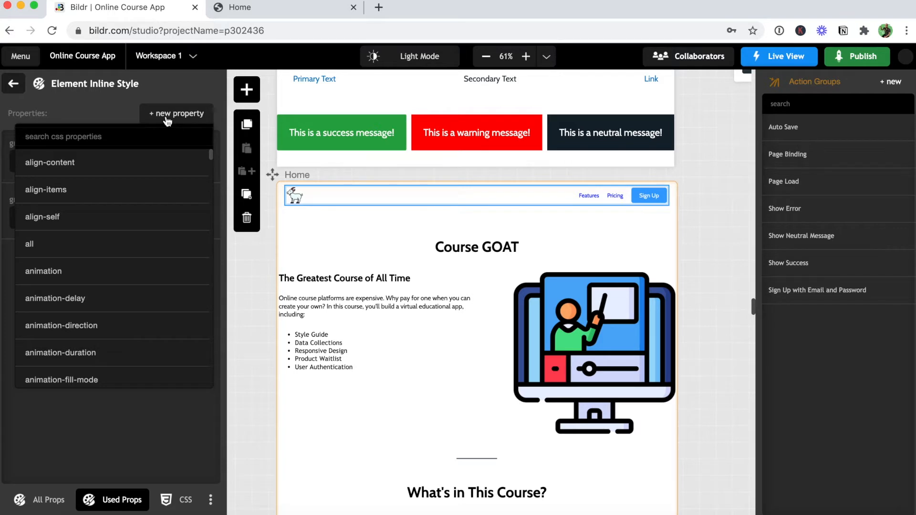
pyautogui.write('max-')
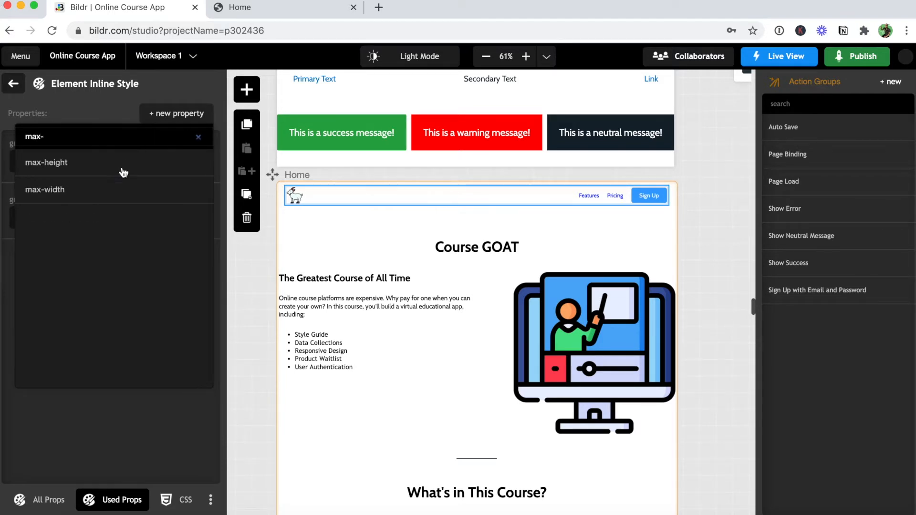
pyautogui.click(102, 188)
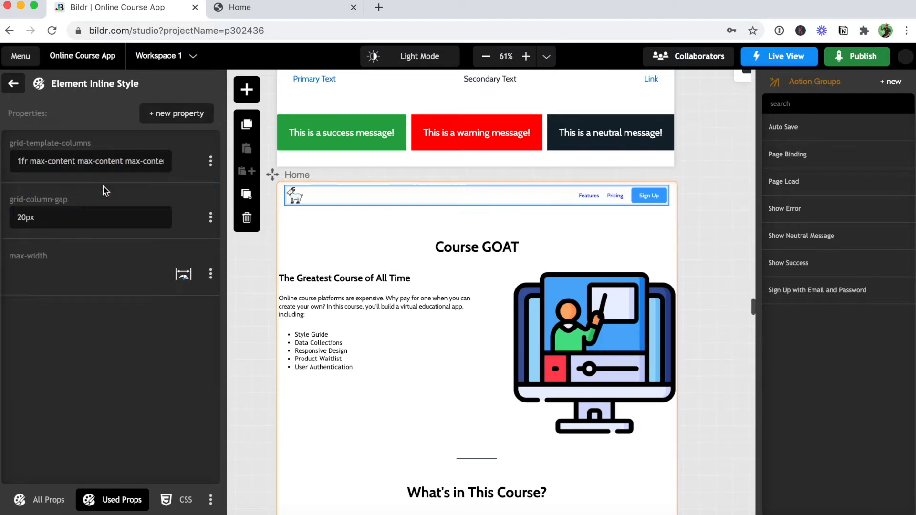
pyautogui.write('1140')
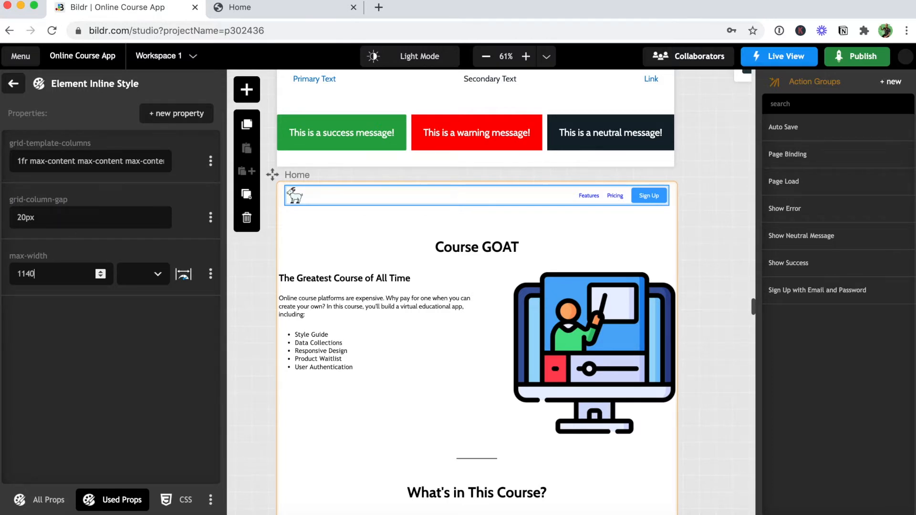
pyautogui.click(147, 369)
pyautogui.click(15, 86)
pyautogui.click(17, 87)
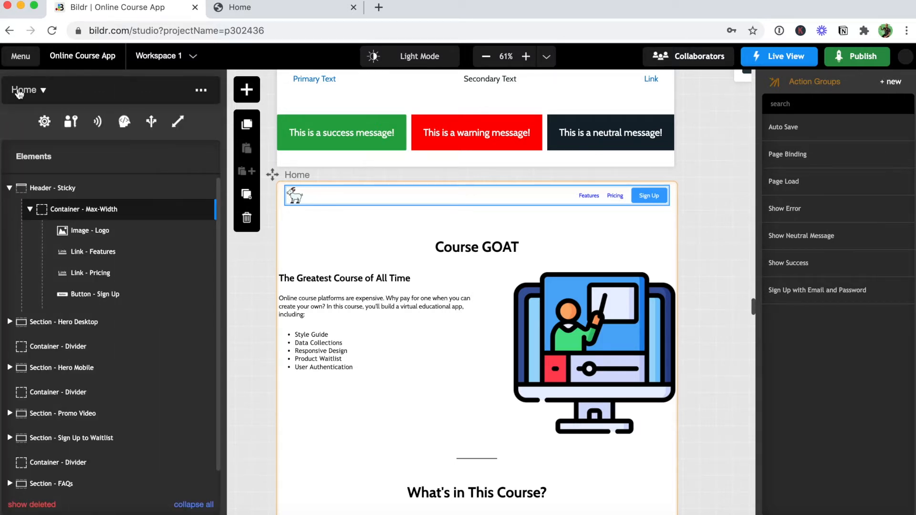
# Delete the Features and Pricing links from the header.
pyautogui.click(92, 257)
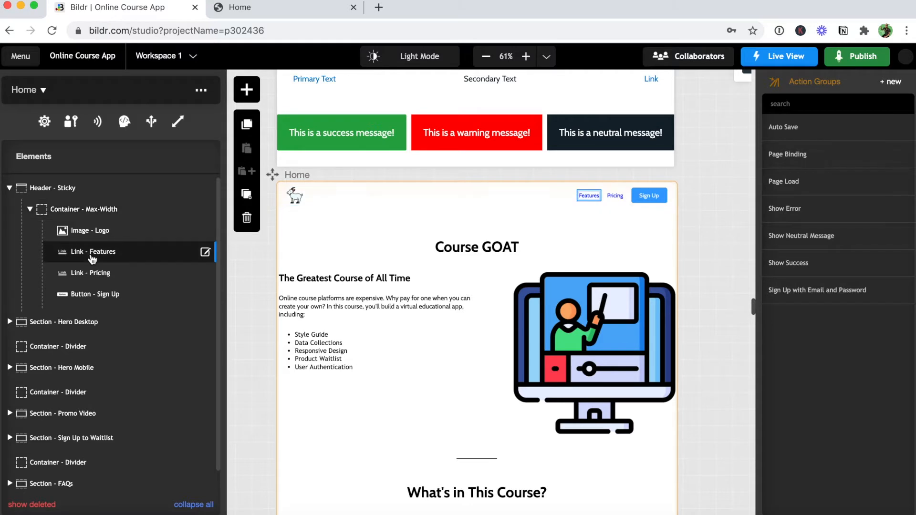
pyautogui.click(246, 218)
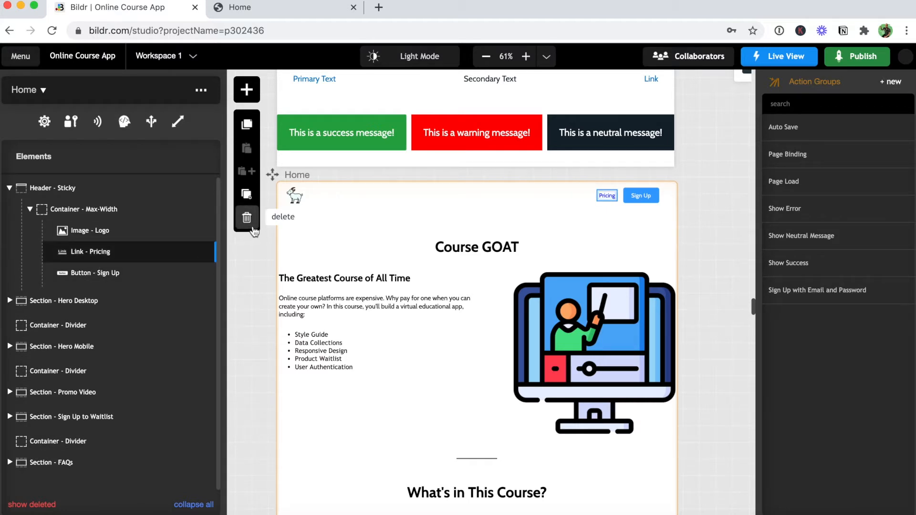
pyautogui.click(247, 219)
# Rename the Sign Up button to 'Button - Go To Sign In' and make its label read 'Sign In'.
pyautogui.moveTo(124, 253)
pyautogui.click(210, 254)
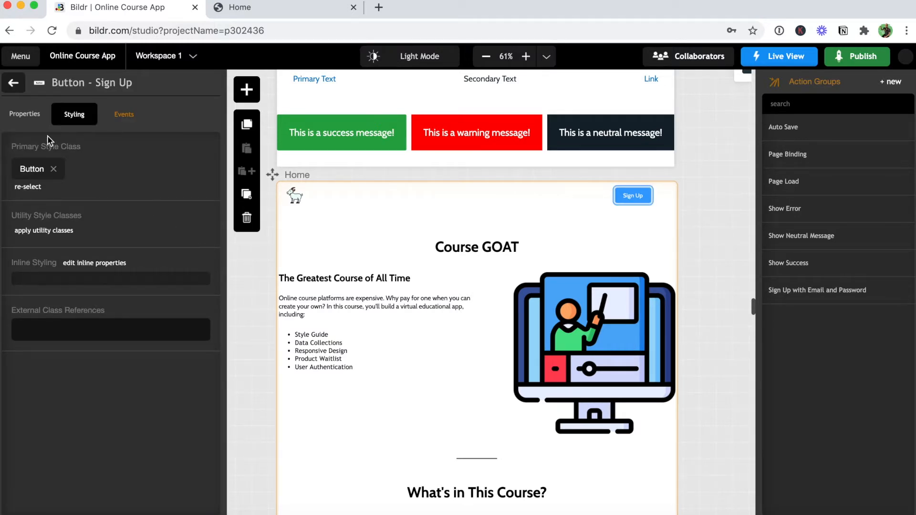
pyautogui.click(29, 116)
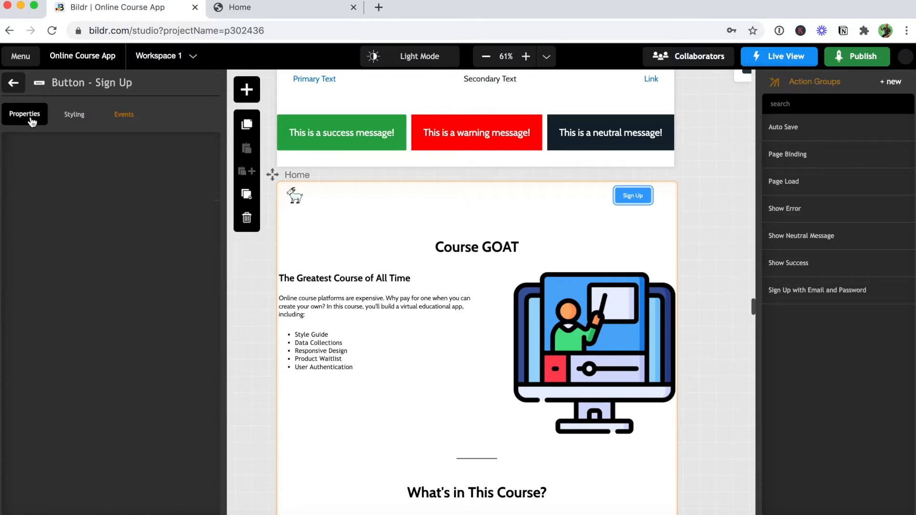
pyautogui.moveTo(86, 173); pyautogui.dragTo(51, 171)
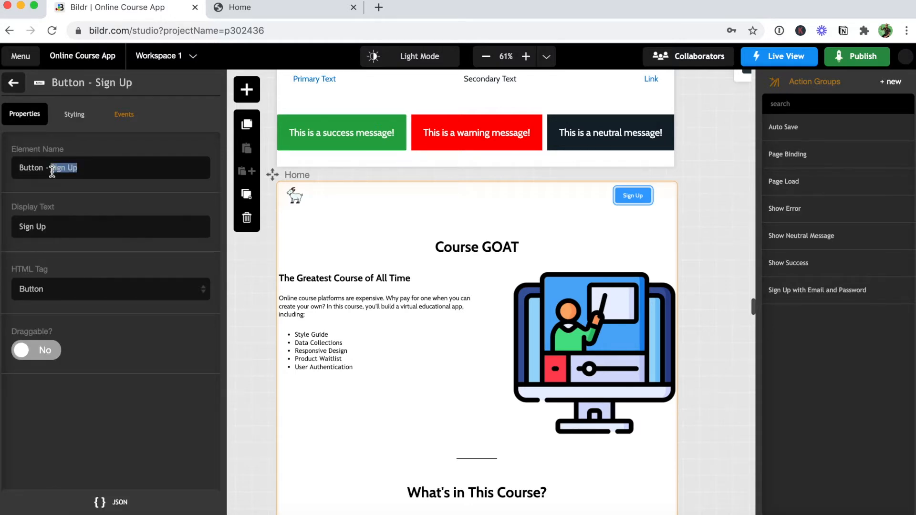
pyautogui.write('G')
pyautogui.write('o To Sign In')
pyautogui.doubleClick(43, 227)
pyautogui.write('In')
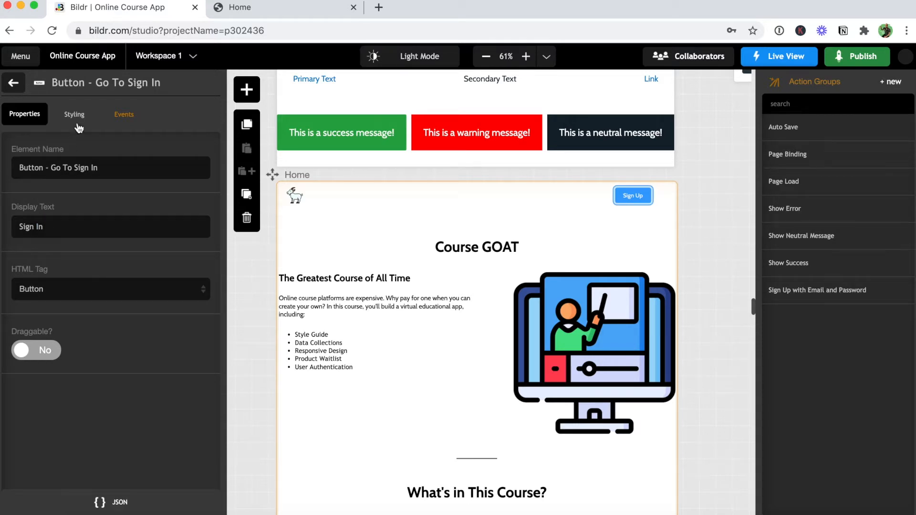
# Apply the Primary Color utility class to the Sign In button.
pyautogui.click(76, 115)
pyautogui.click(57, 231)
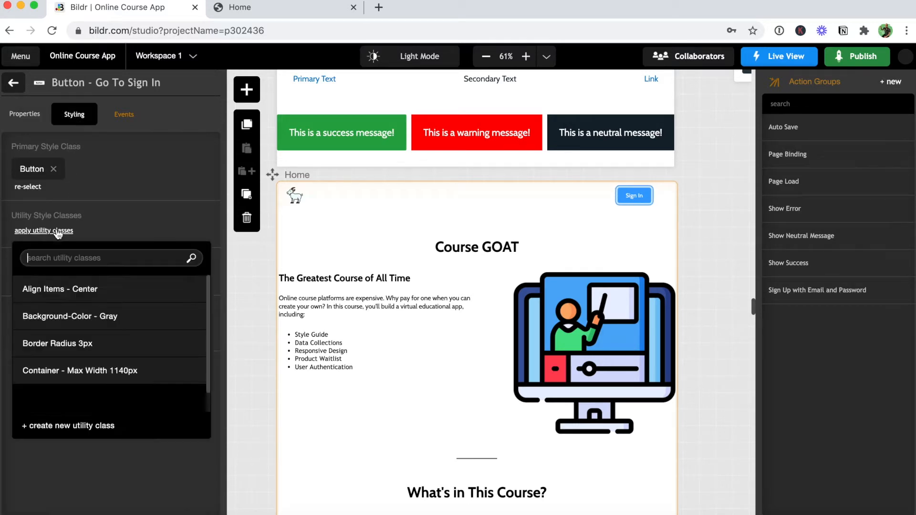
pyautogui.write('pr')
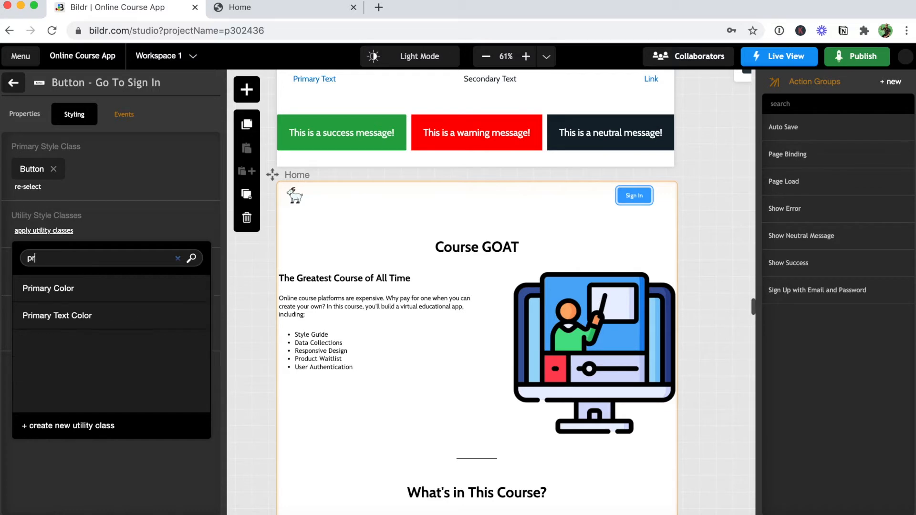
pyautogui.click(44, 288)
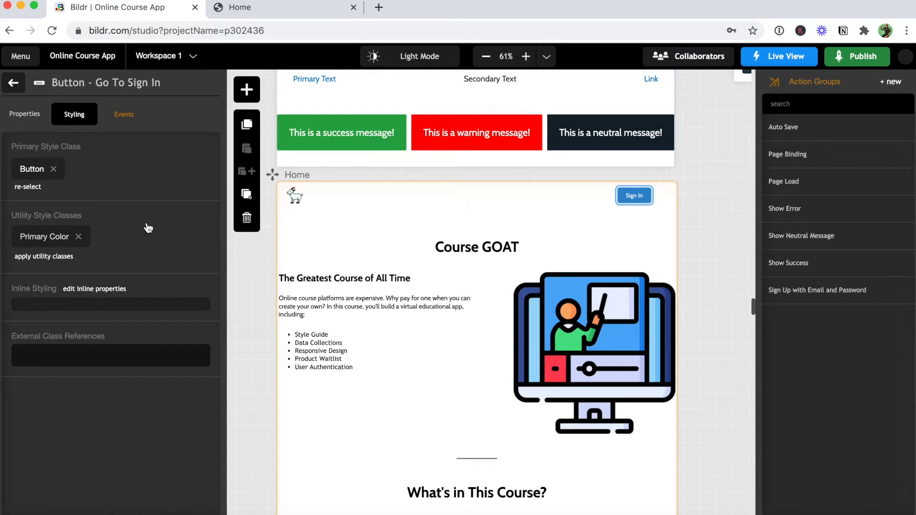
pyautogui.click(18, 85)
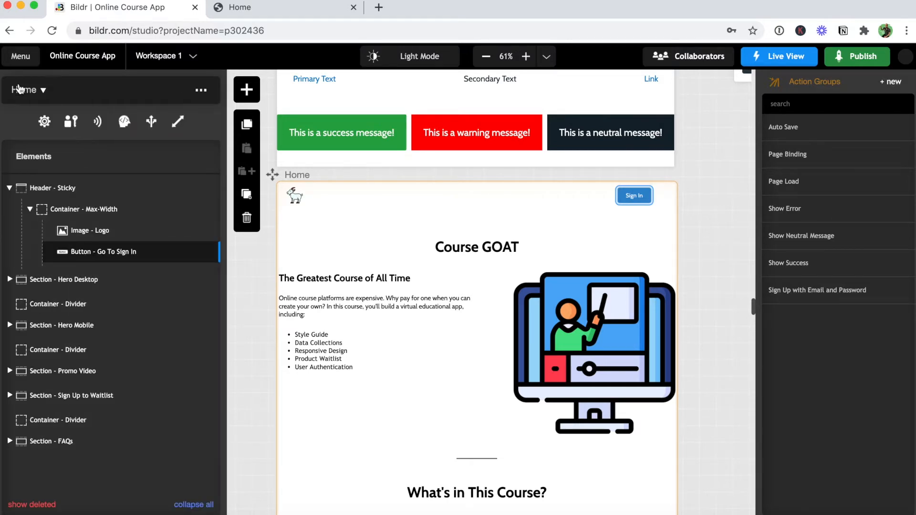
# Drag a Container into Container - Max-Width and name it 'Container - Sign In'.
pyautogui.click(70, 209)
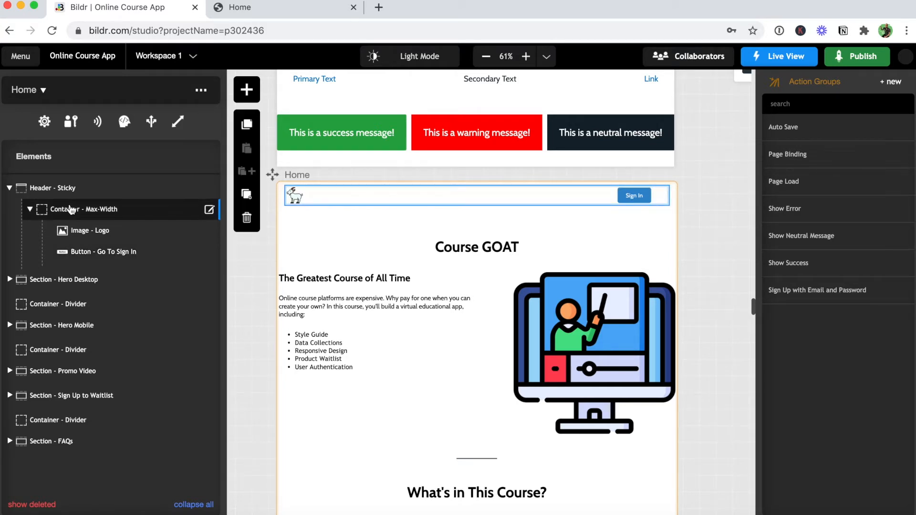
pyautogui.click(248, 91)
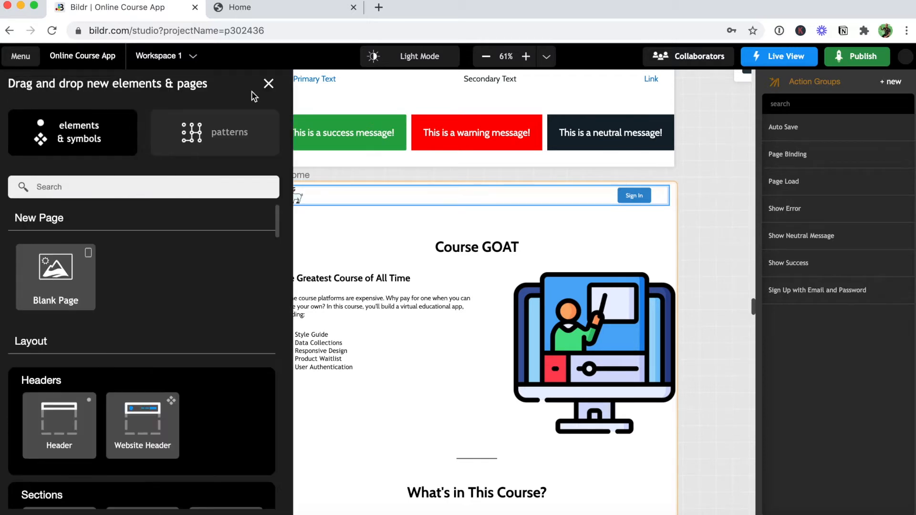
pyautogui.write('cont')
pyautogui.moveTo(146, 408); pyautogui.dragTo(145, 215)
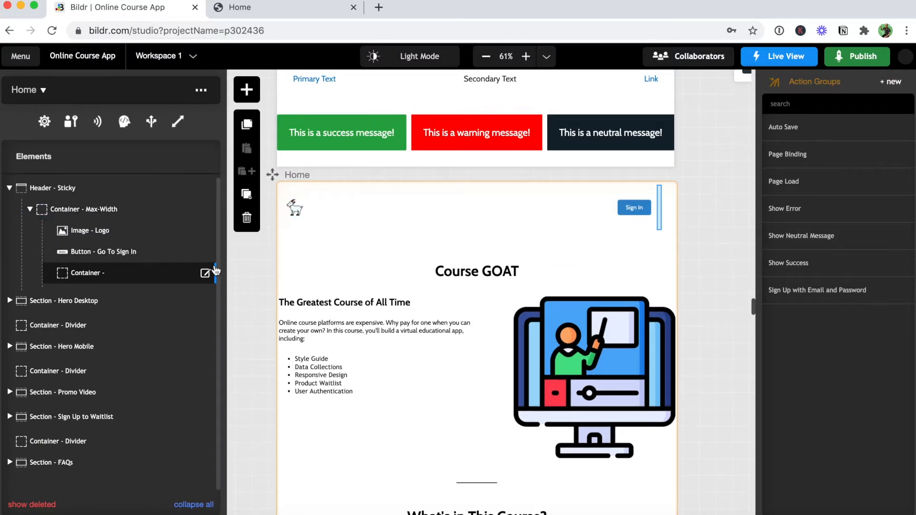
pyautogui.click(205, 272)
pyautogui.click(139, 173)
pyautogui.write('Sign In')
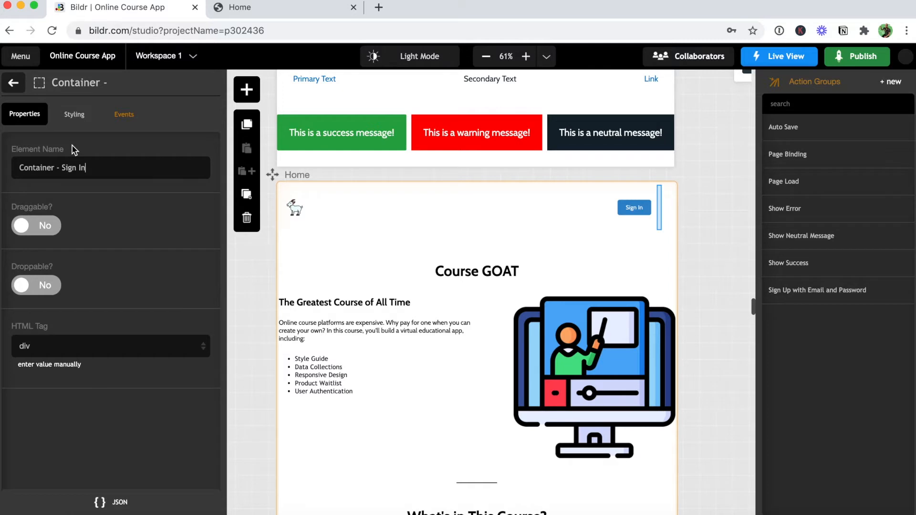
pyautogui.click(16, 82)
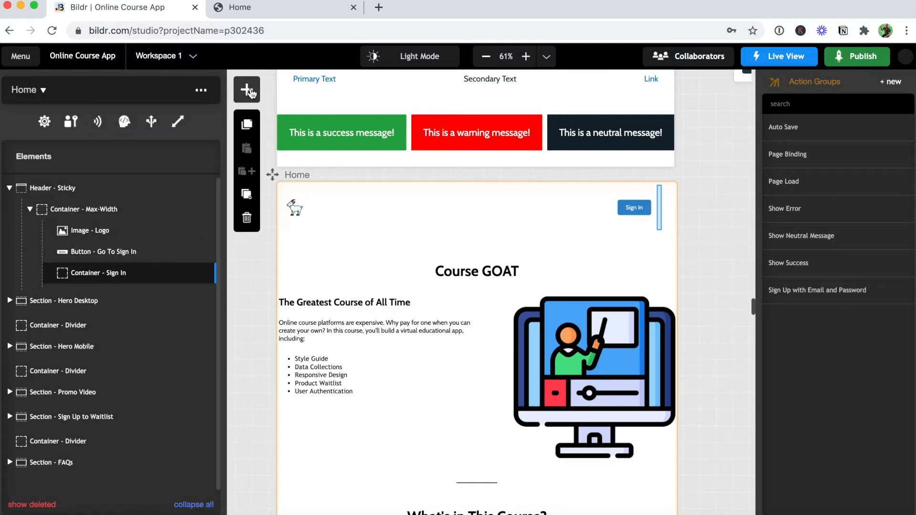
# Add an Email Input and a Password Input to Container - Sign In.
pyautogui.click(247, 90)
pyautogui.write('email')
pyautogui.moveTo(57, 305); pyautogui.dragTo(159, 275)
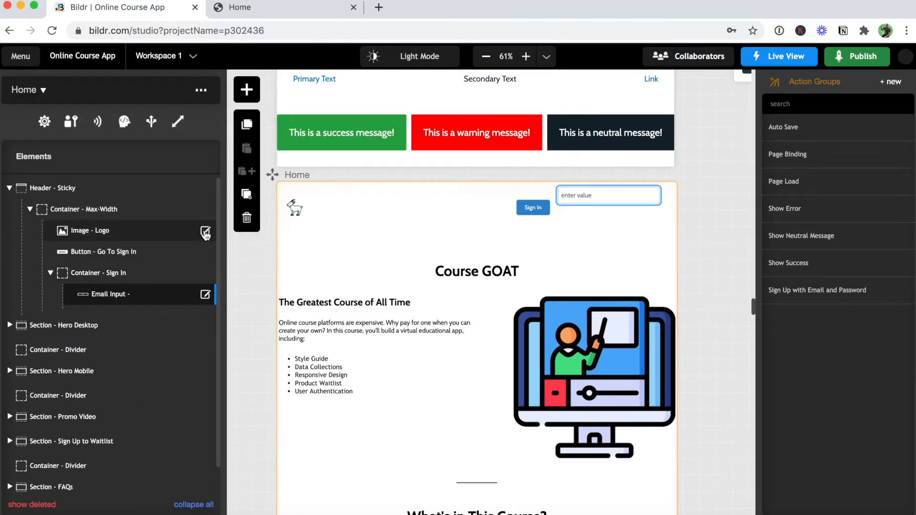
pyautogui.click(246, 96)
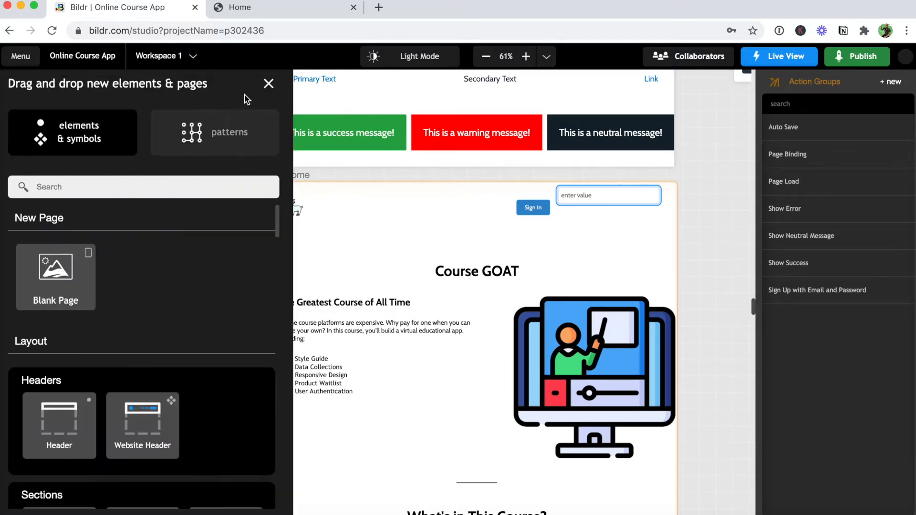
pyautogui.write('pass')
pyautogui.moveTo(67, 298); pyautogui.dragTo(163, 273)
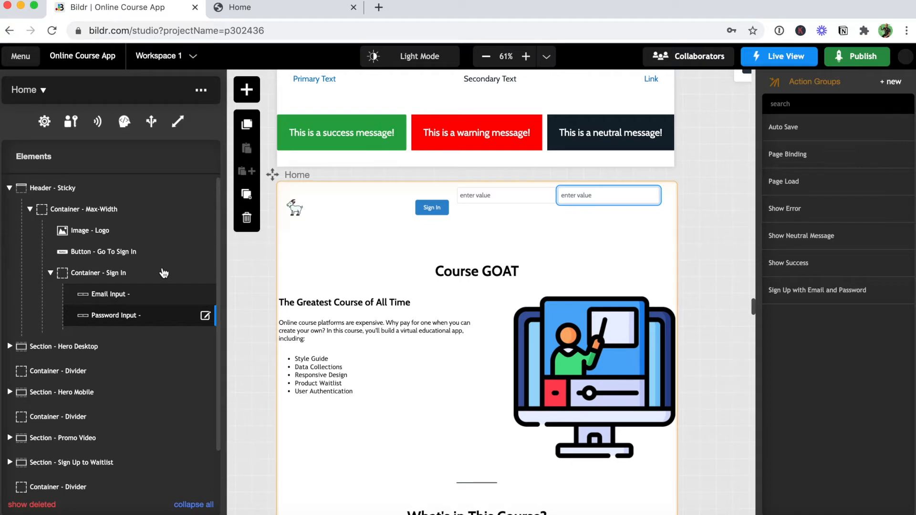
# Add a Button and a Text Box to Container - Sign In.
pyautogui.click(256, 91)
pyautogui.write('butt')
pyautogui.moveTo(60, 298); pyautogui.dragTo(145, 277)
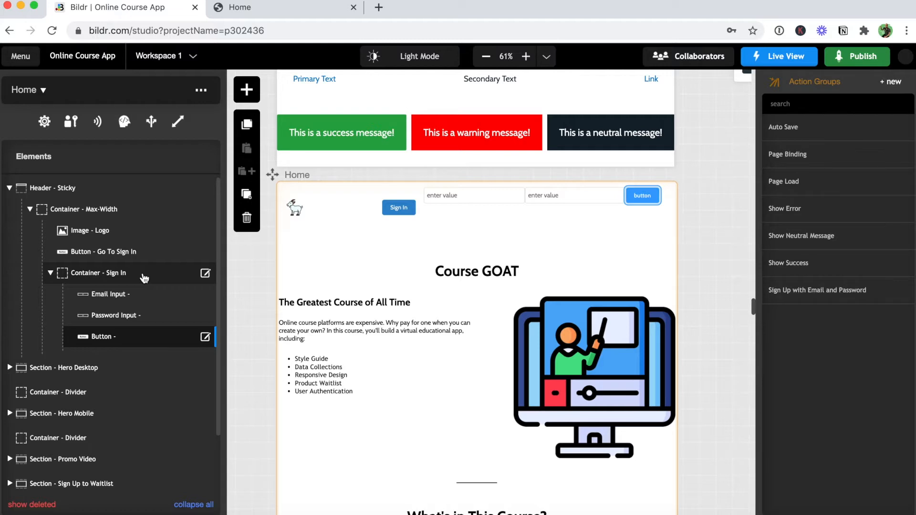
pyautogui.click(246, 89)
pyautogui.write('tex')
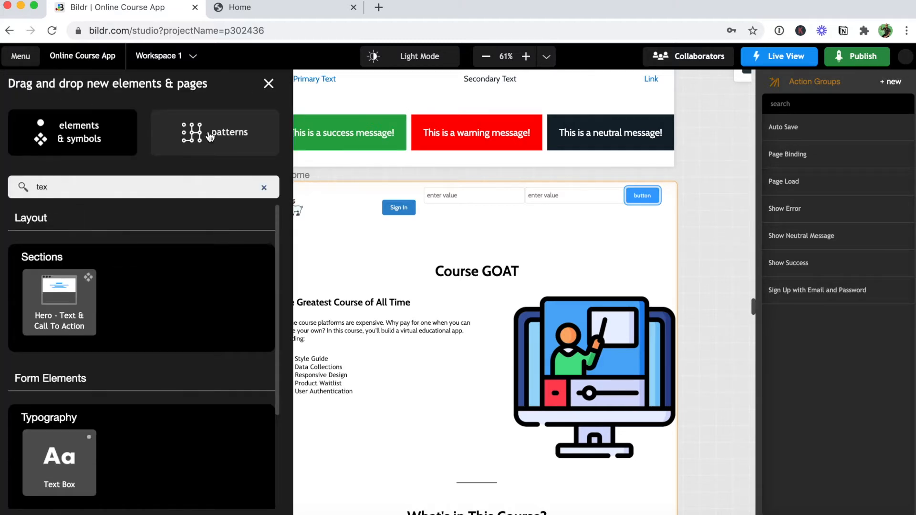
pyautogui.moveTo(77, 434); pyautogui.dragTo(181, 271)
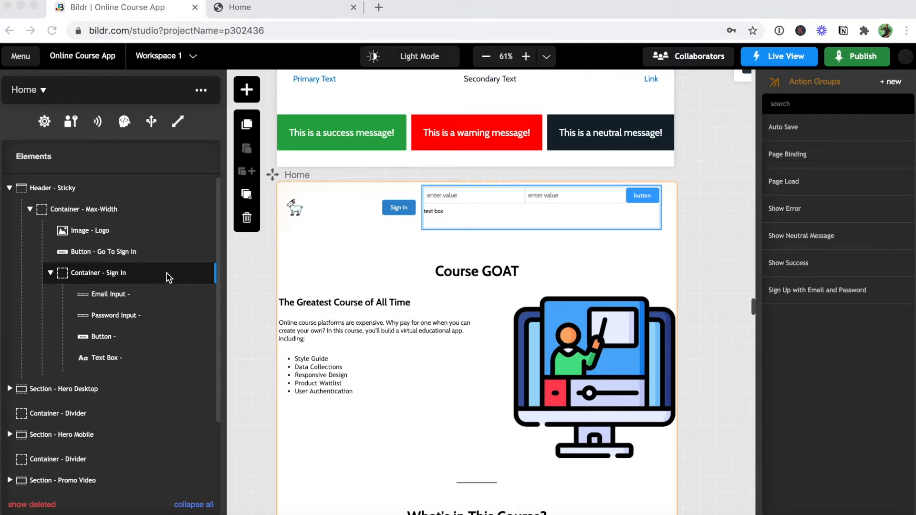
pyautogui.click(206, 274)
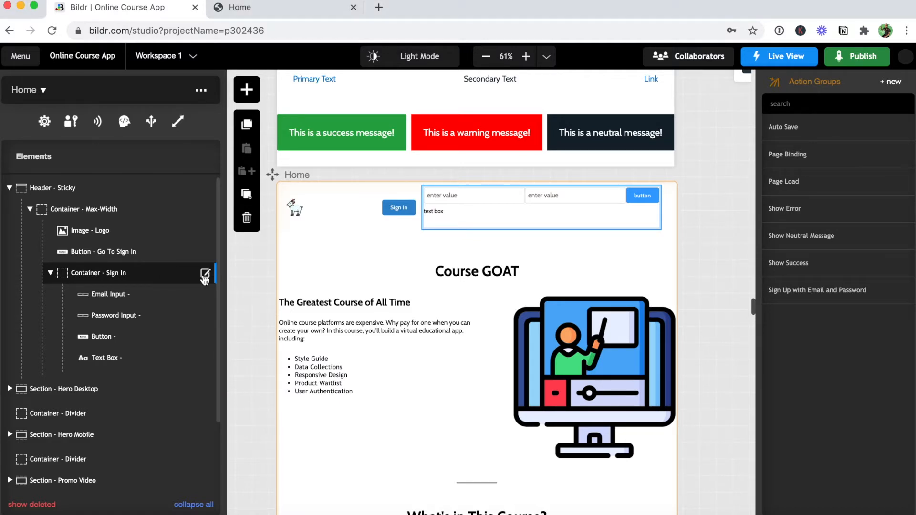
# Apply the 'Display - Flex Row' and 'Flex - Flex Start - Center' classes to Container - Sign In.
pyautogui.click(205, 275)
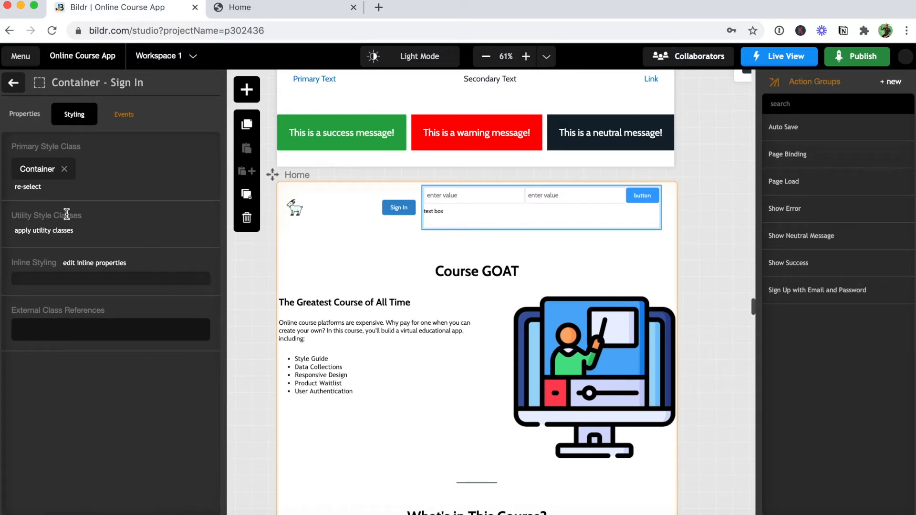
pyautogui.click(56, 231)
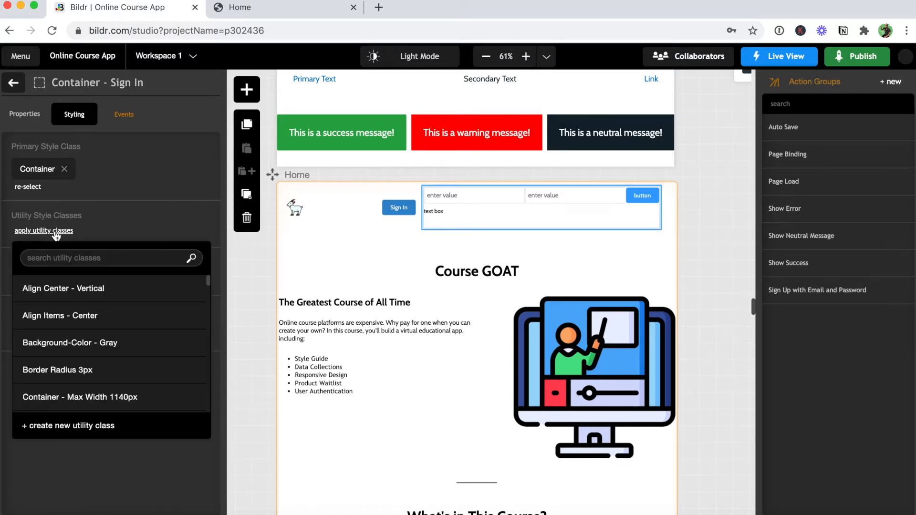
pyautogui.write('fle')
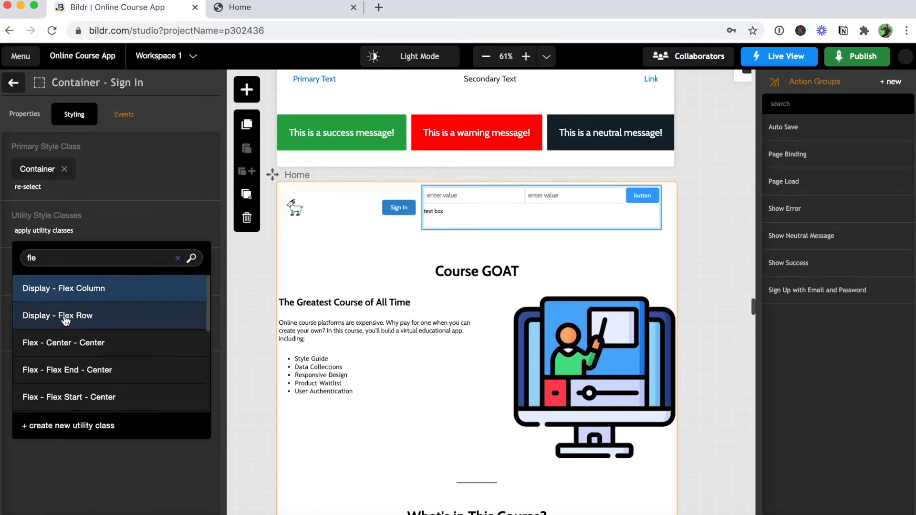
pyautogui.click(66, 315)
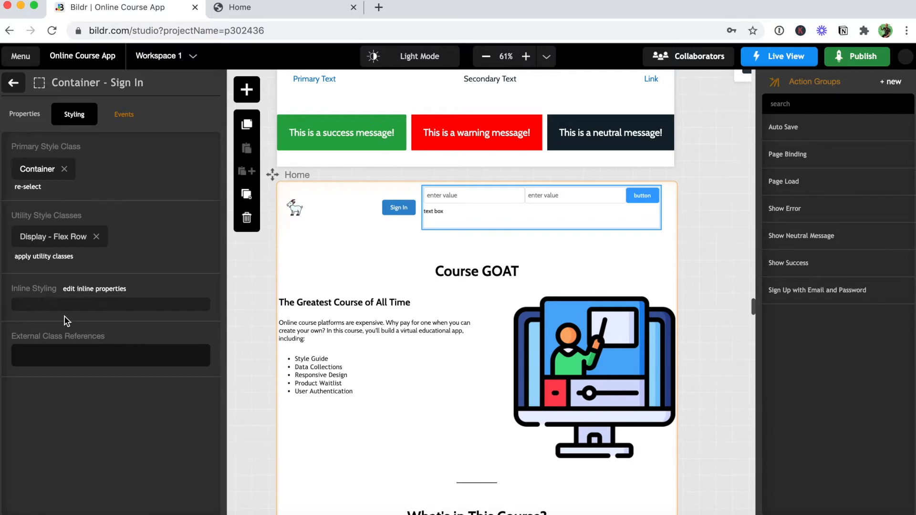
pyautogui.click(39, 258)
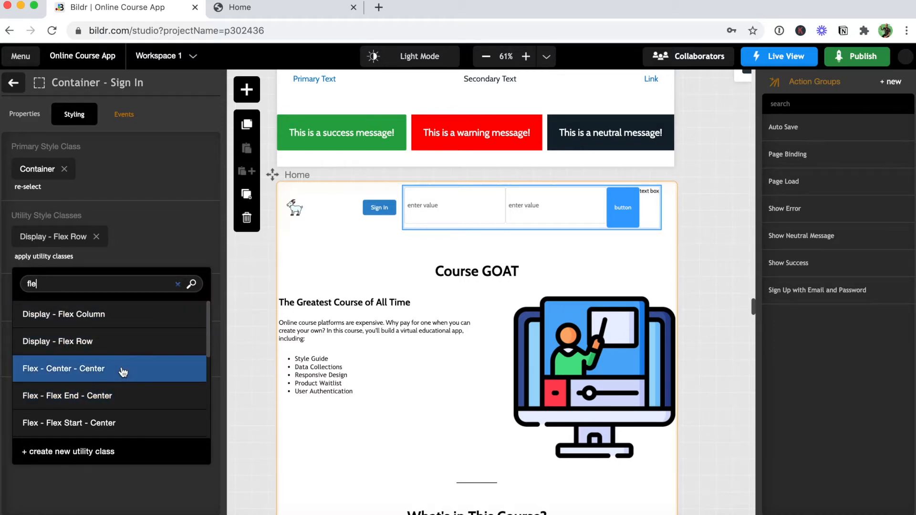
pyautogui.click(134, 426)
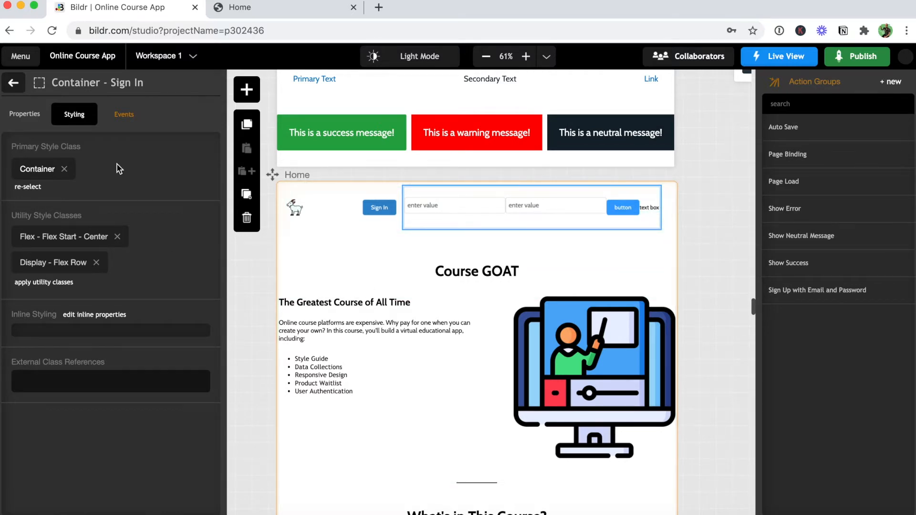
pyautogui.click(14, 84)
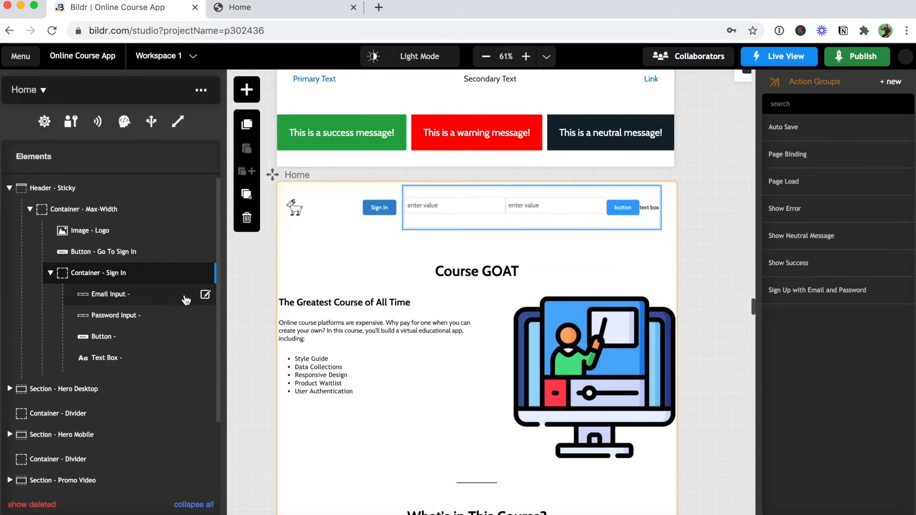
# Edit the email input's name with 'Sign In' and set its placeholder to 'Enter Email'.
pyautogui.click(205, 296)
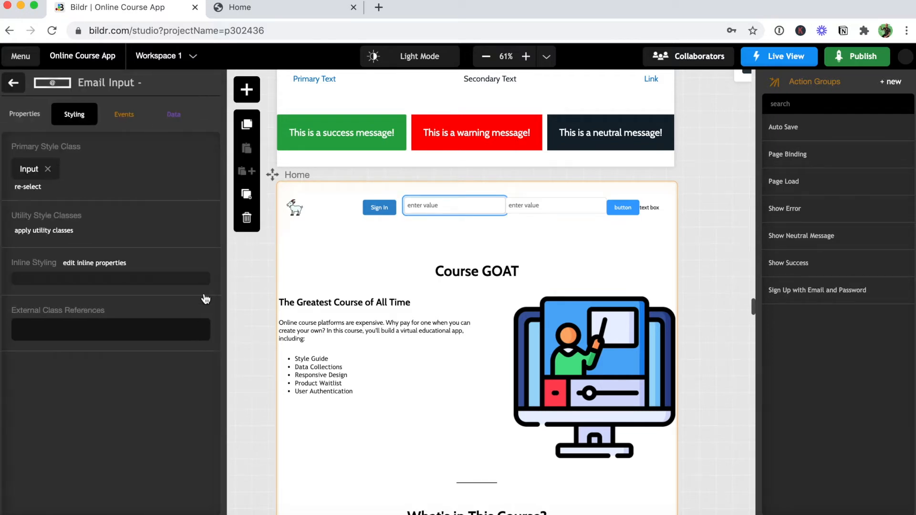
pyautogui.click(27, 114)
pyautogui.click(98, 171)
pyautogui.write('Sign In')
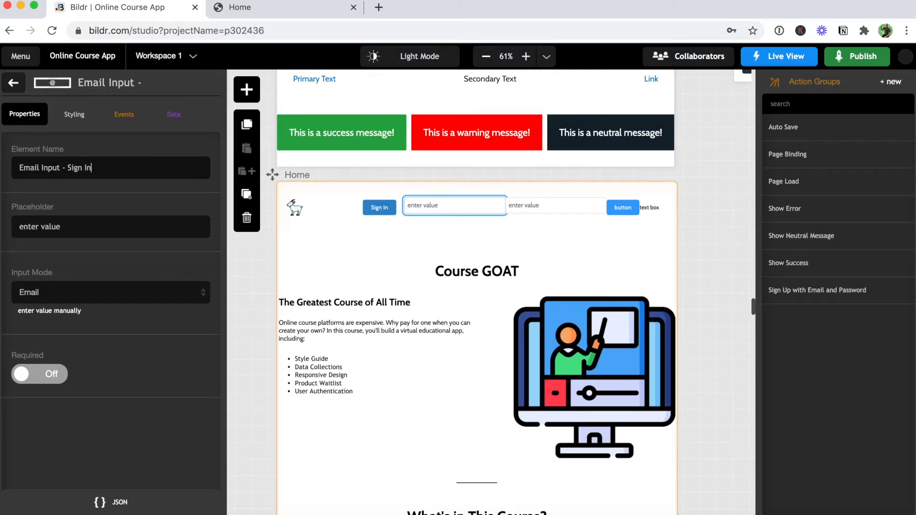
pyautogui.tripleClick(70, 224)
pyautogui.write('Enter Email')
# Add an inline margin-bottom of 0px to the email input.
pyautogui.click(75, 116)
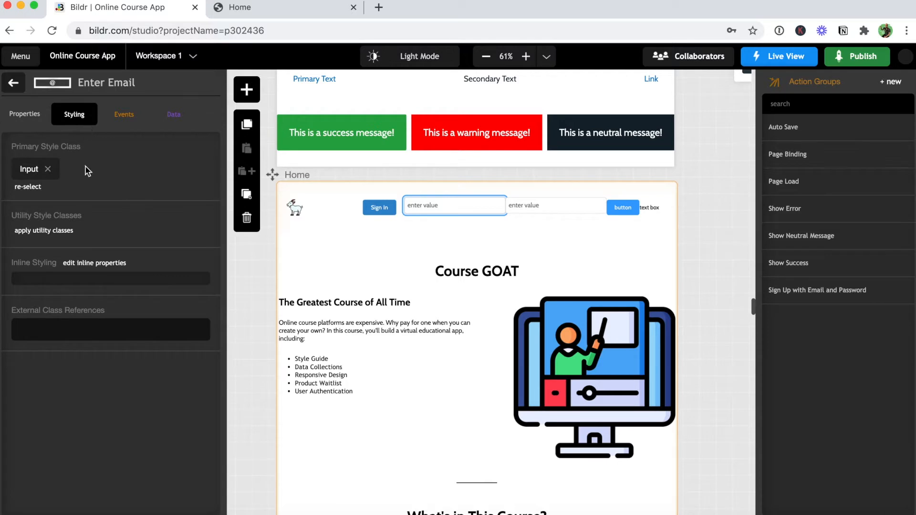
pyautogui.click(96, 264)
pyautogui.click(193, 115)
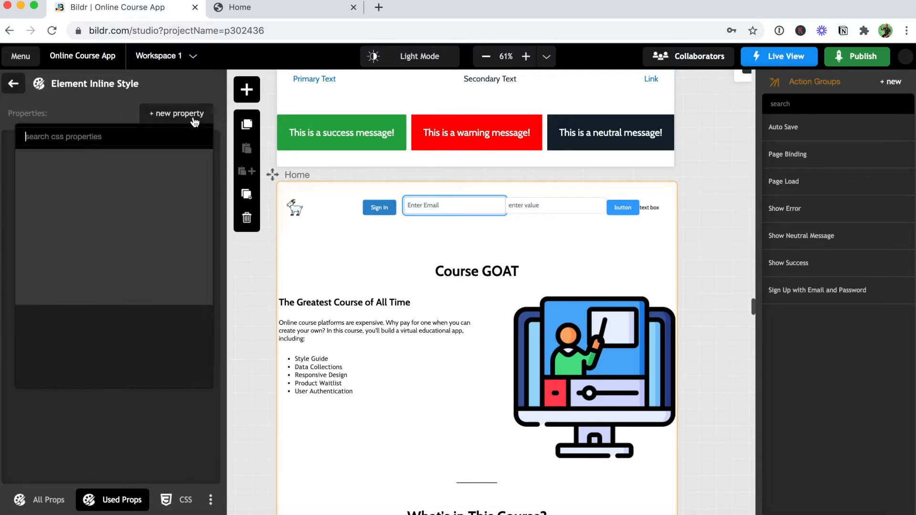
pyautogui.write('margin-')
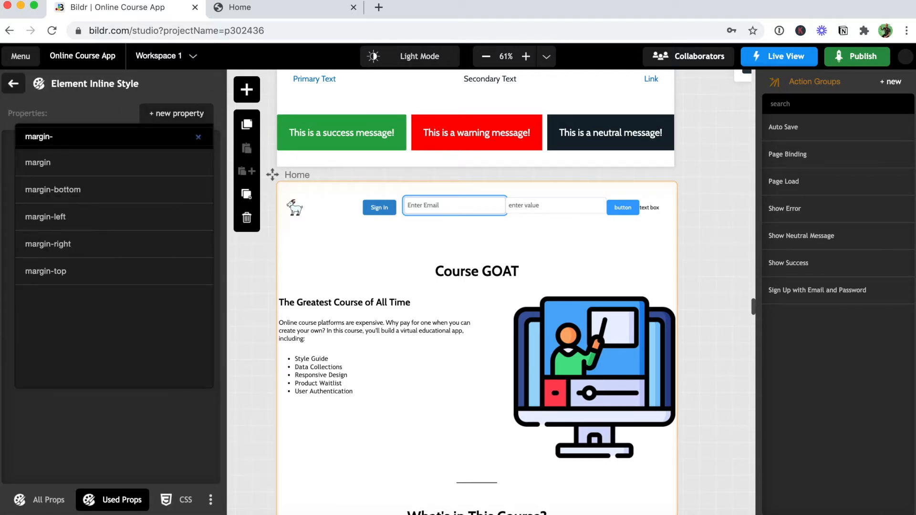
pyautogui.write('bo')
pyautogui.click(184, 163)
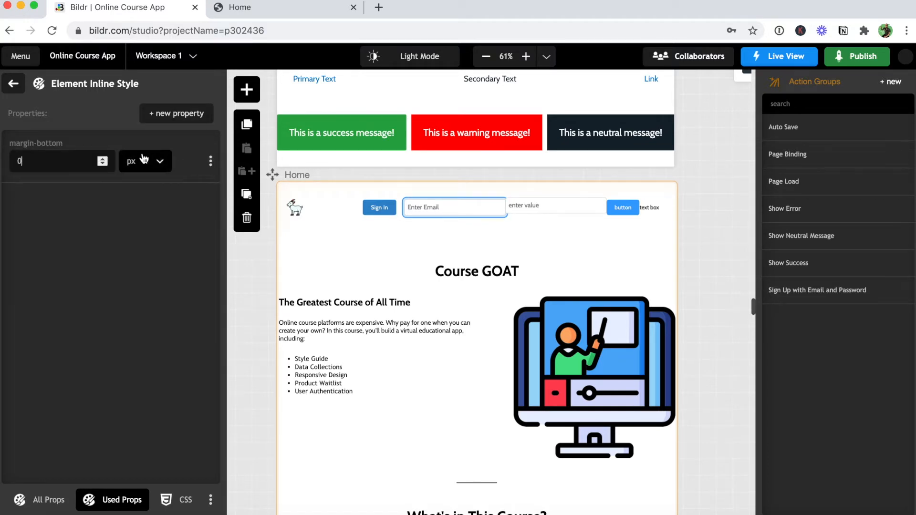
pyautogui.click(15, 85)
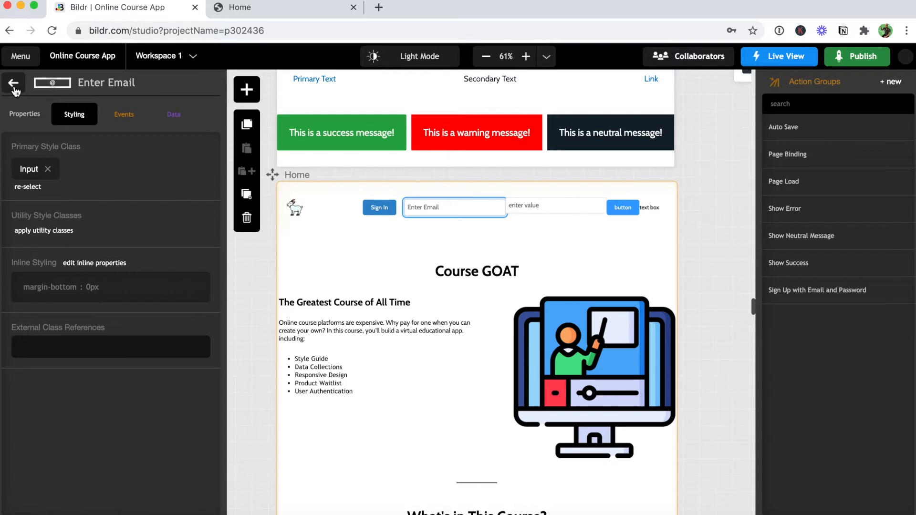
pyautogui.click(14, 84)
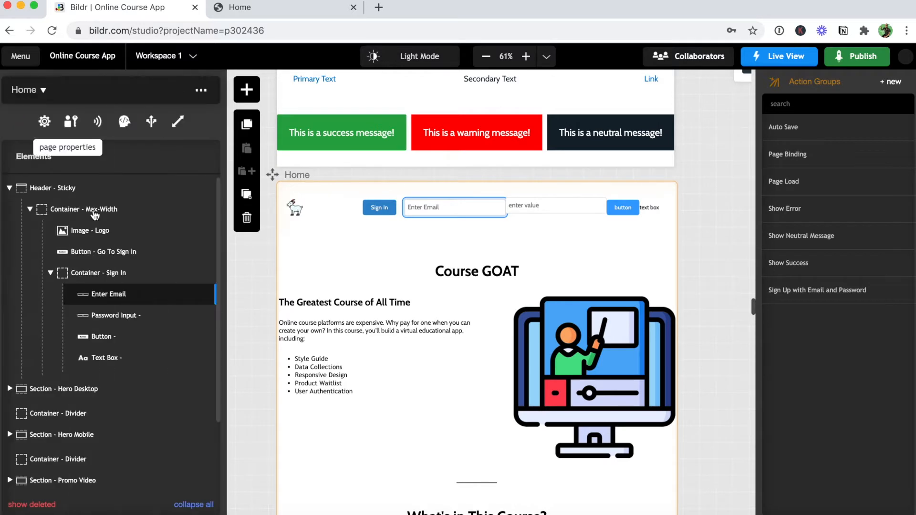
# Give the password input an inline margin with 0px bottom and 15px left.
pyautogui.click(206, 317)
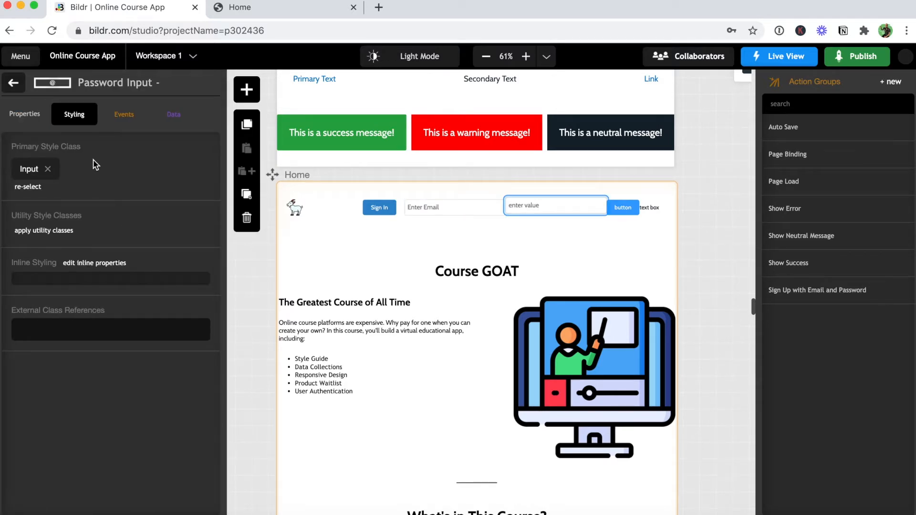
pyautogui.click(84, 264)
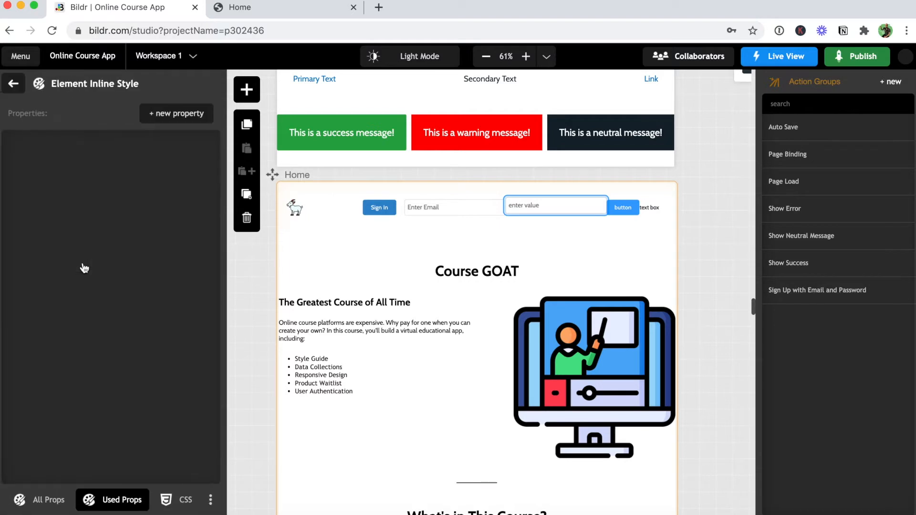
pyautogui.click(176, 115)
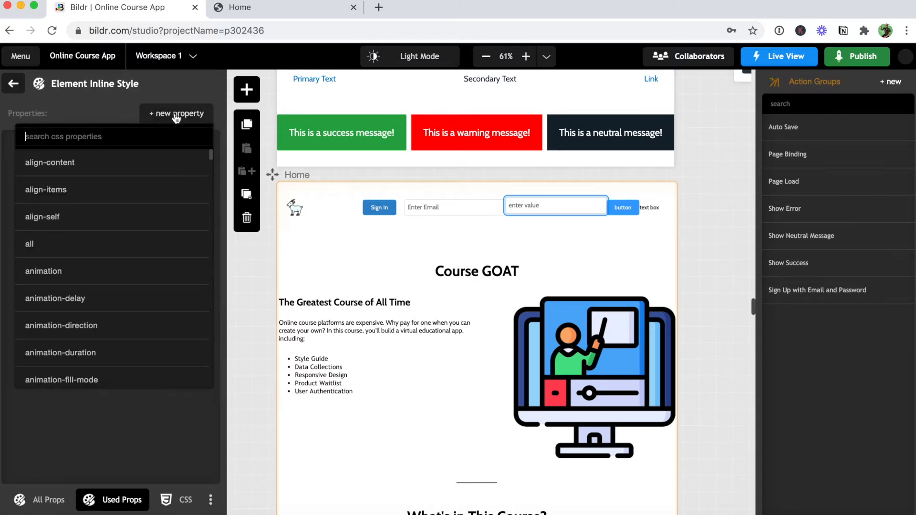
pyautogui.write('margin')
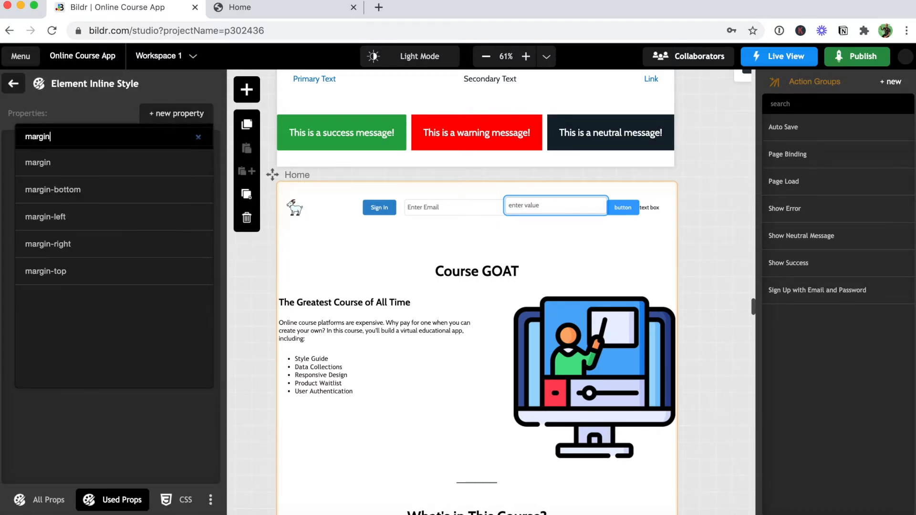
pyautogui.click(143, 157)
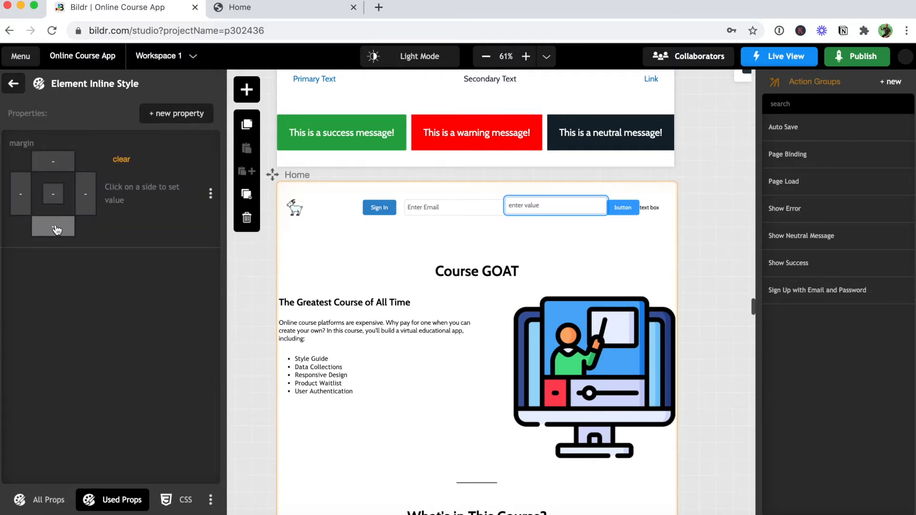
pyautogui.click(56, 230)
pyautogui.write('0')
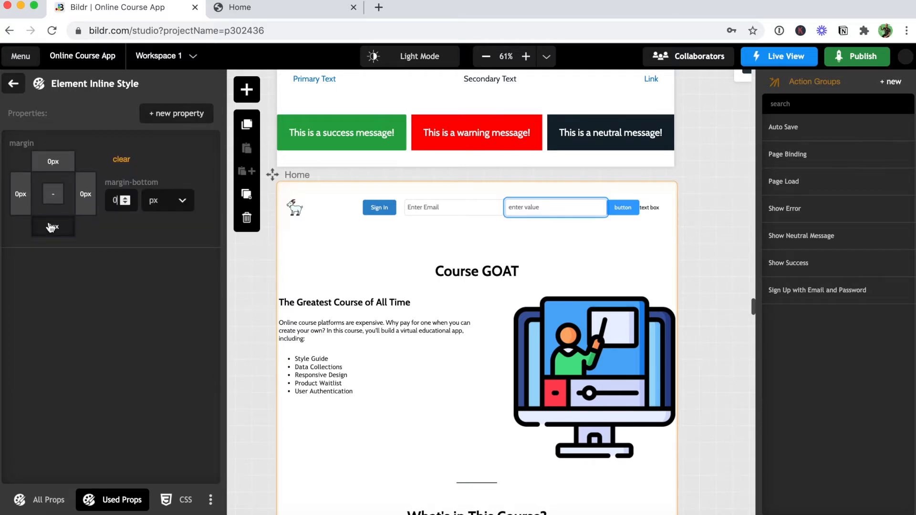
pyautogui.click(19, 200)
pyautogui.press('BackSpace')
pyautogui.write('15')
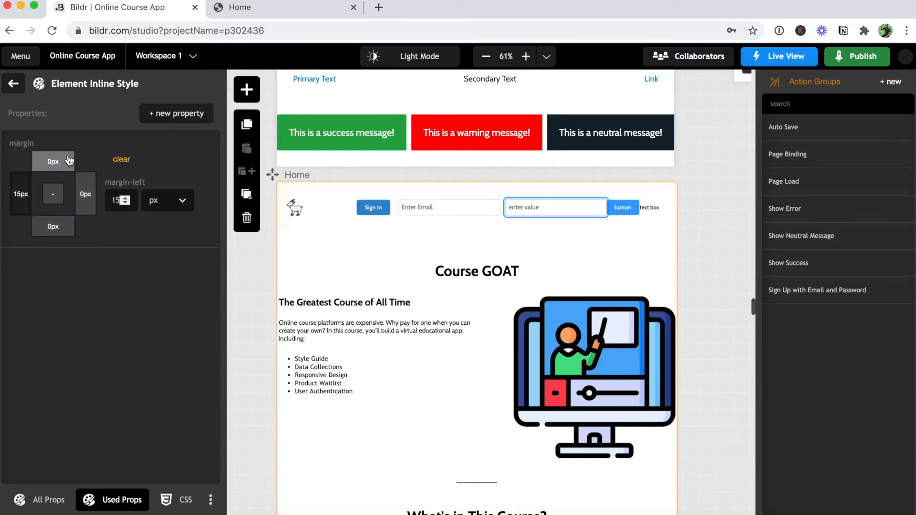
pyautogui.click(14, 84)
# Set the password input's placeholder to 'Enter Password'.
pyautogui.click(27, 116)
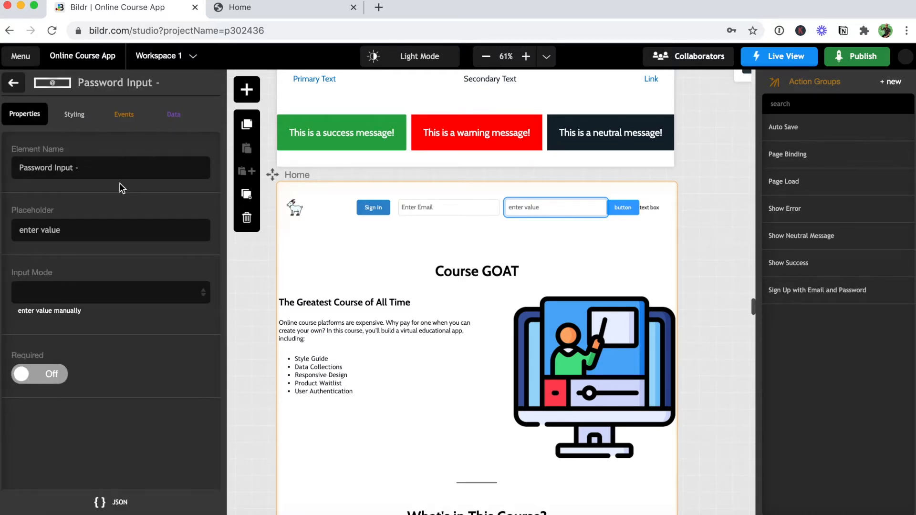
pyautogui.moveTo(61, 231); pyautogui.dragTo(12, 229)
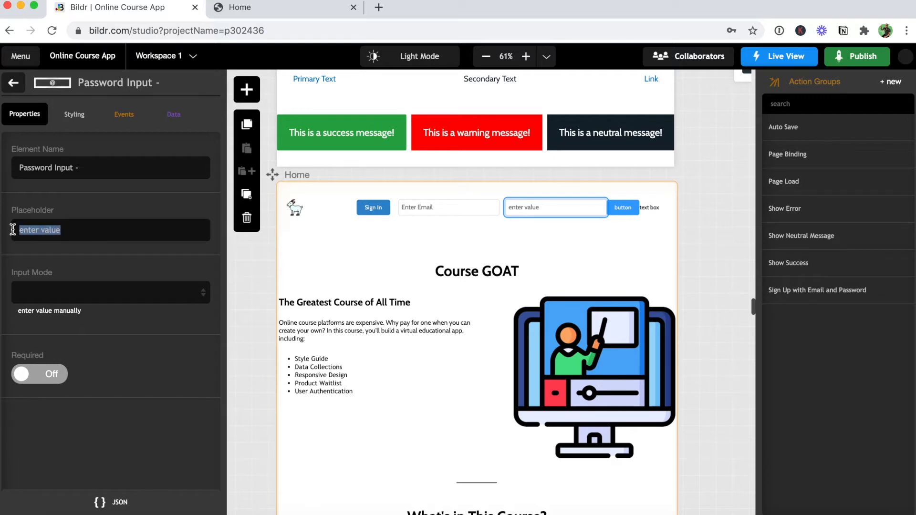
pyautogui.write('Enter Pass')
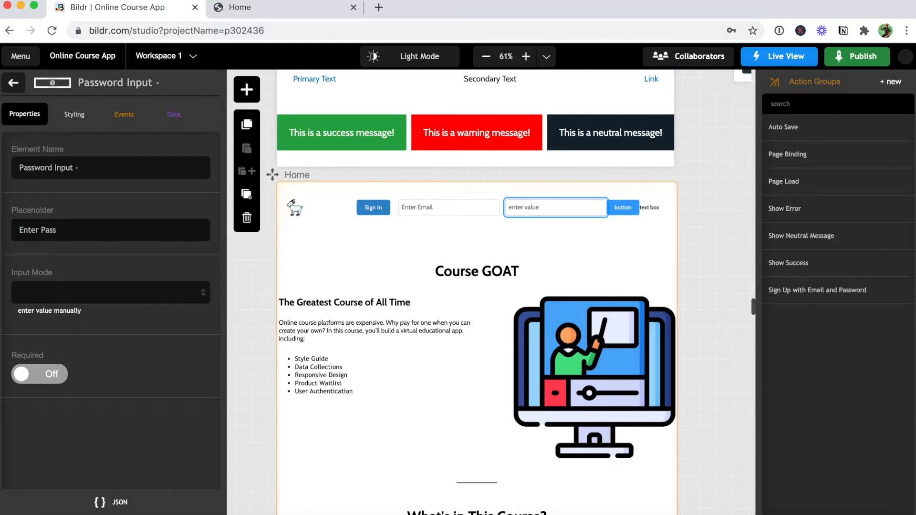
pyautogui.write('word')
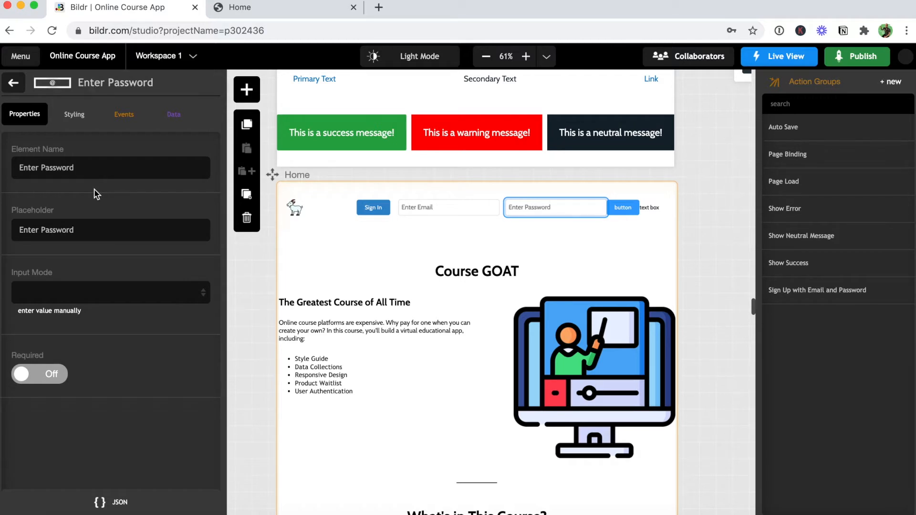
pyautogui.click(17, 86)
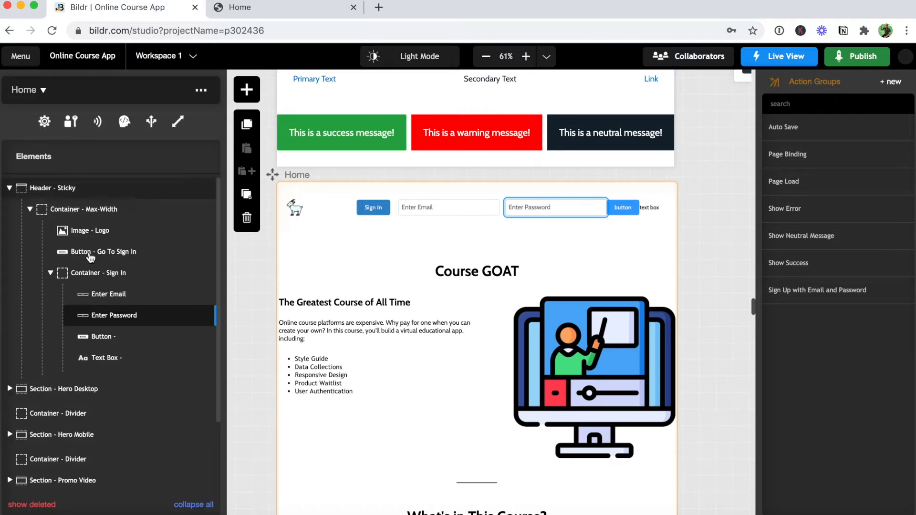
# Name the button 'Button - Sign In', give it the text 'Sign In', and apply Secondary Color.
pyautogui.click(205, 338)
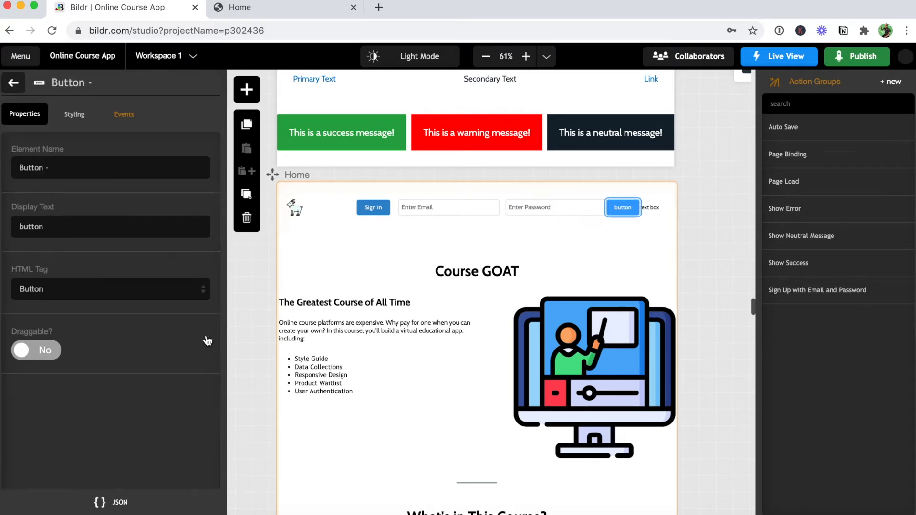
pyautogui.write('Sign In')
pyautogui.doubleClick(59, 221)
pyautogui.write('Sign In')
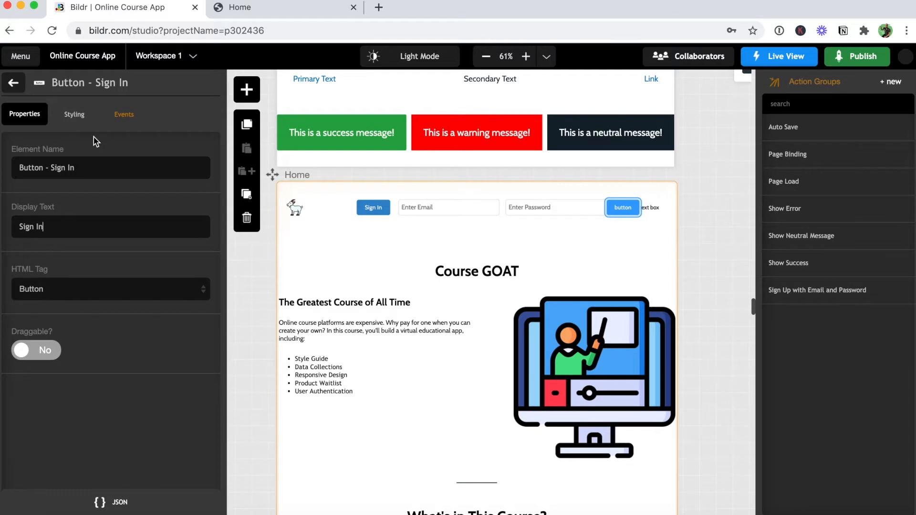
pyautogui.click(78, 119)
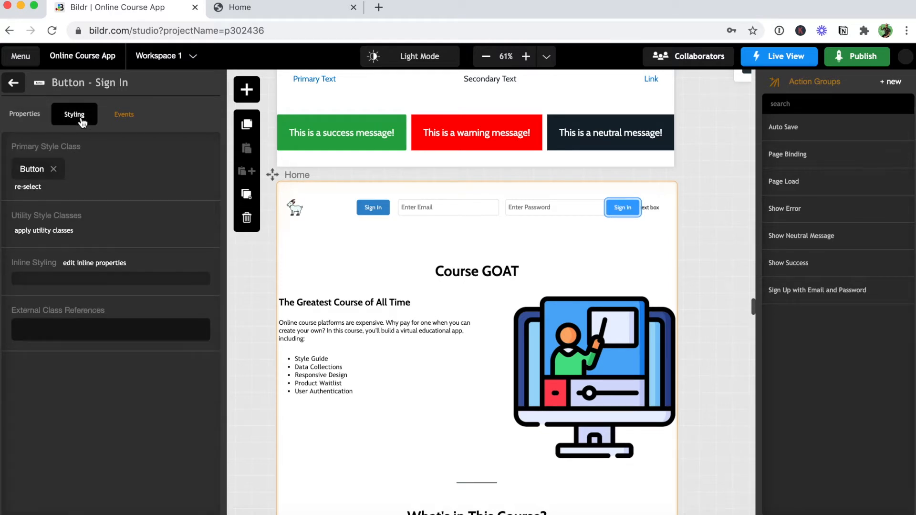
pyautogui.click(67, 231)
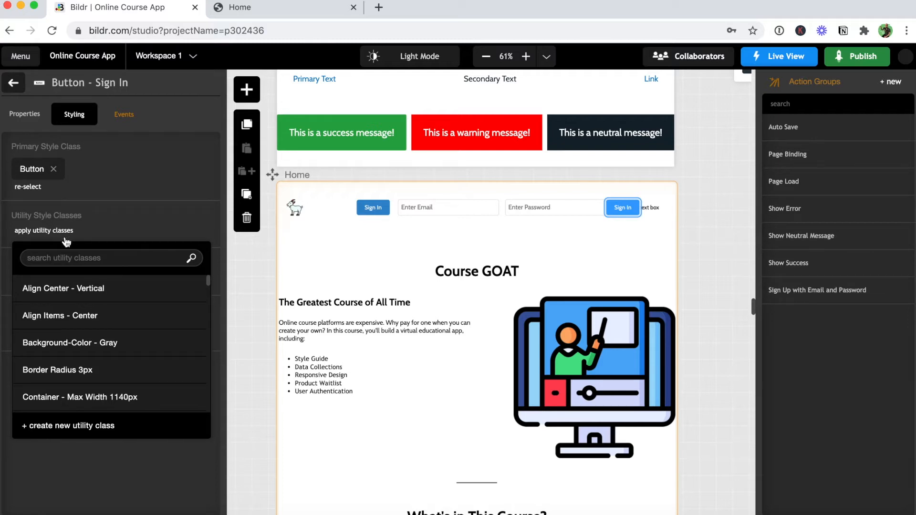
pyautogui.write('second')
pyautogui.press('BackSpace')
pyautogui.click(57, 288)
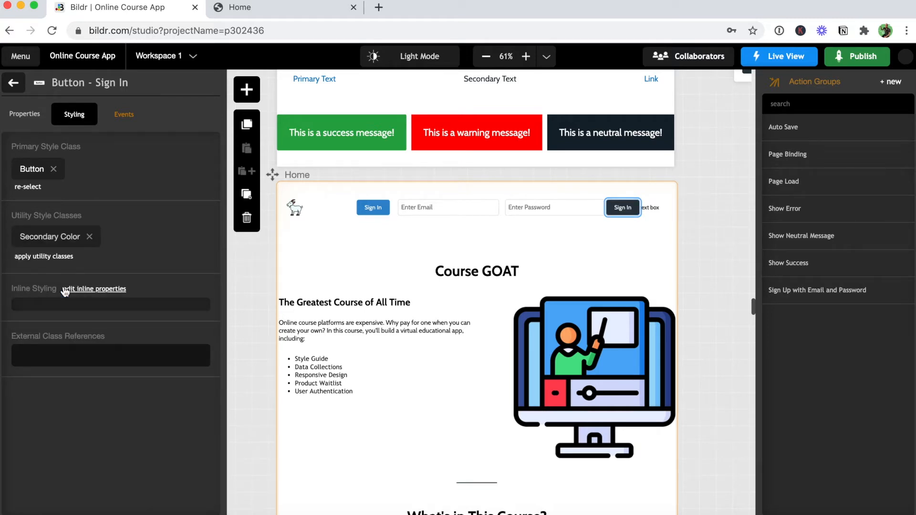
# Add an inline margin-left of 15px to the Sign In button.
pyautogui.click(76, 288)
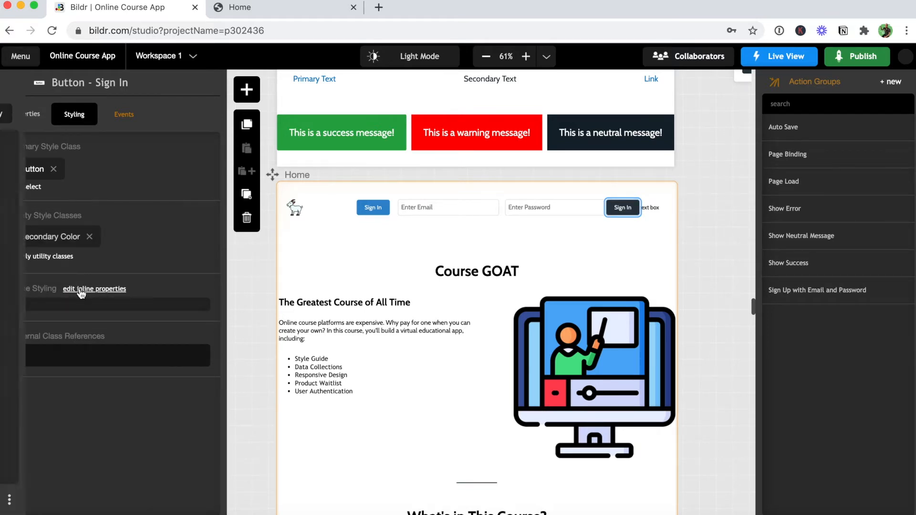
pyautogui.click(173, 116)
pyautogui.write('marg')
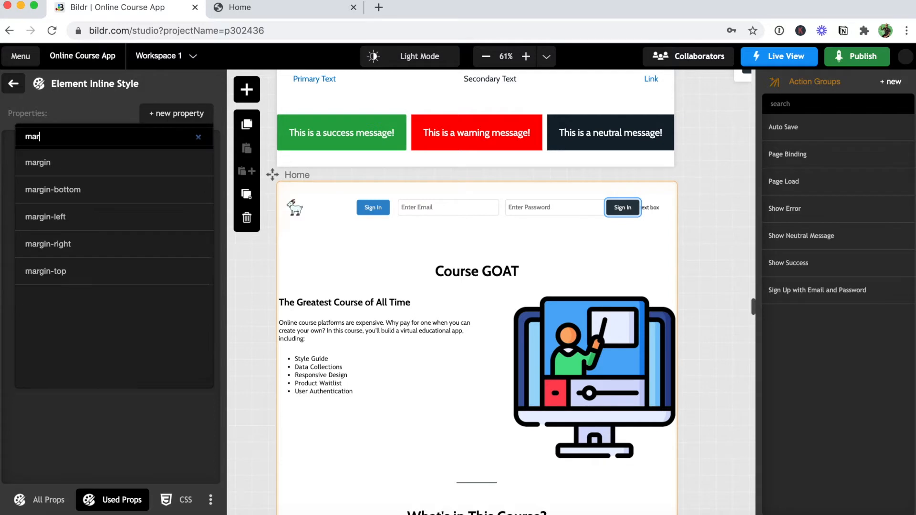
pyautogui.click(125, 214)
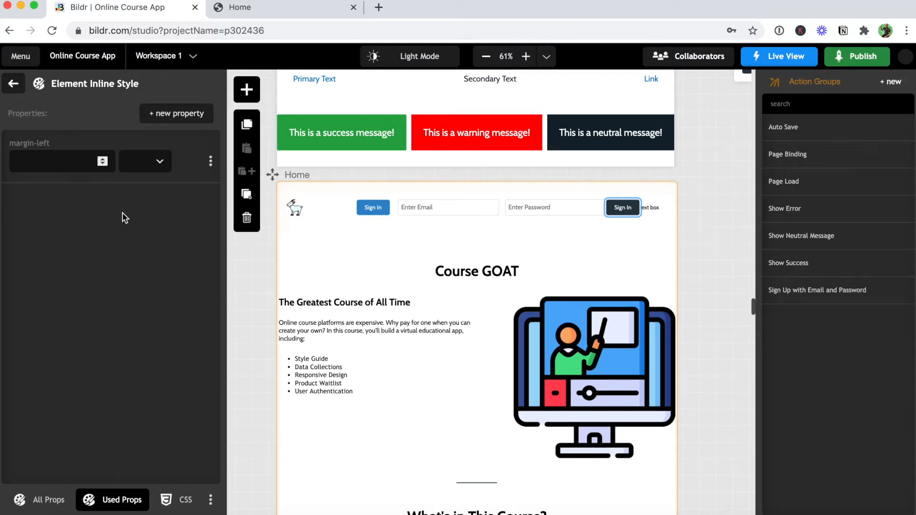
pyautogui.write('15')
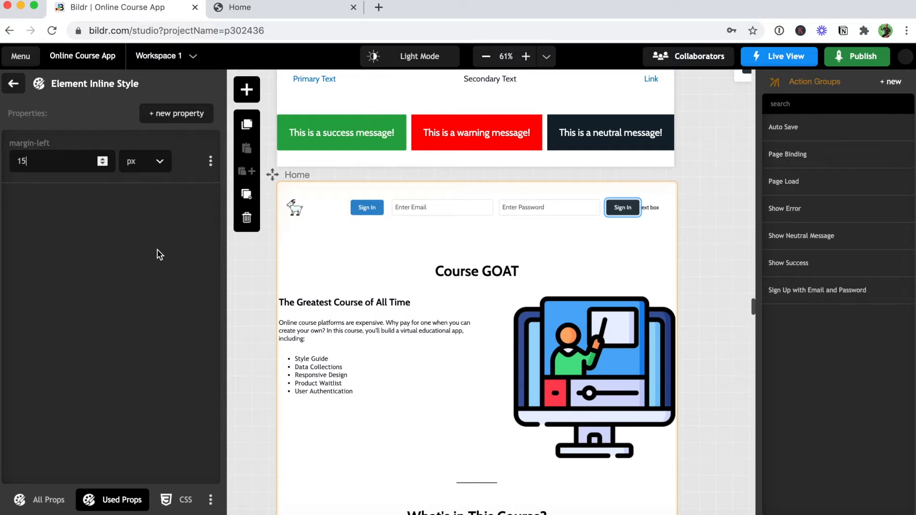
pyautogui.click(13, 85)
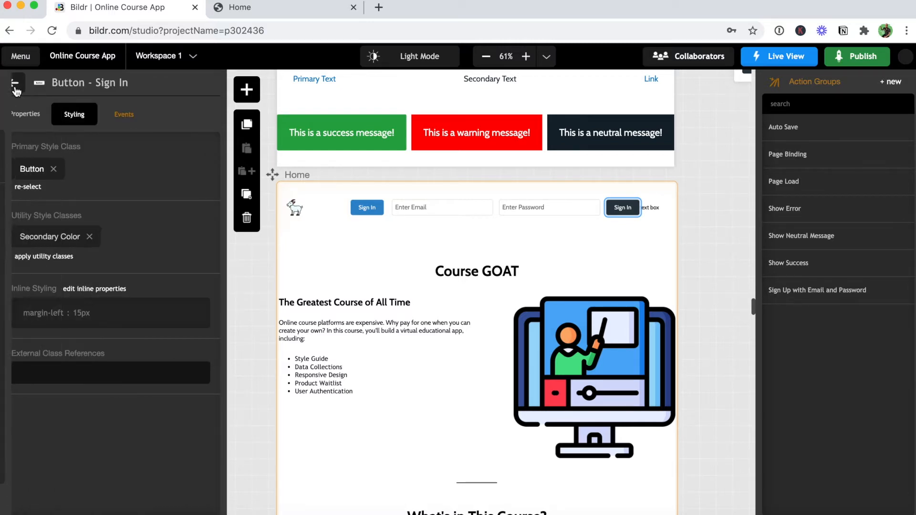
# Open the sign-in text box's styling settings and check its inline styles.
pyautogui.click(13, 88)
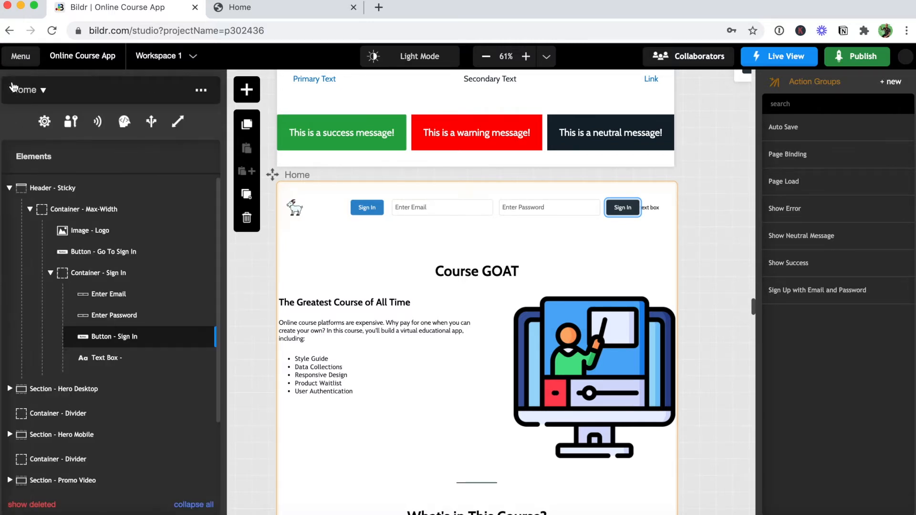
pyautogui.moveTo(122, 368)
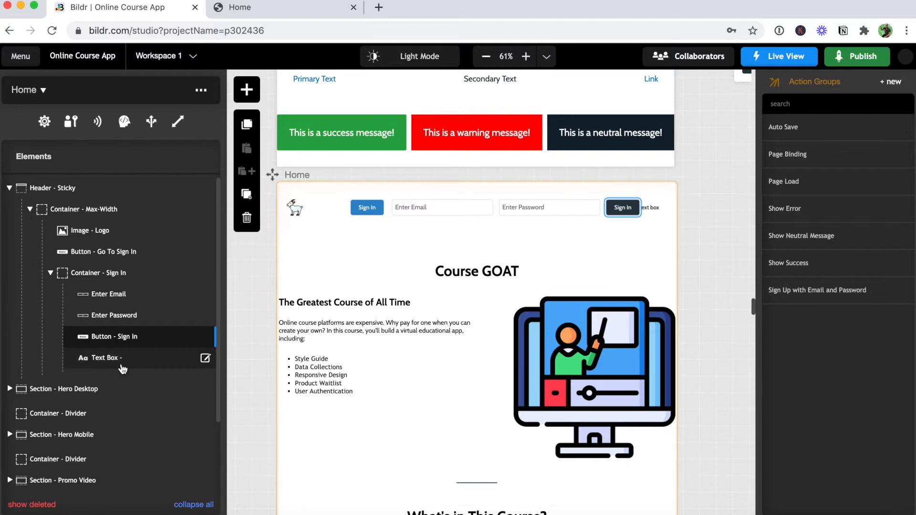
pyautogui.click(205, 359)
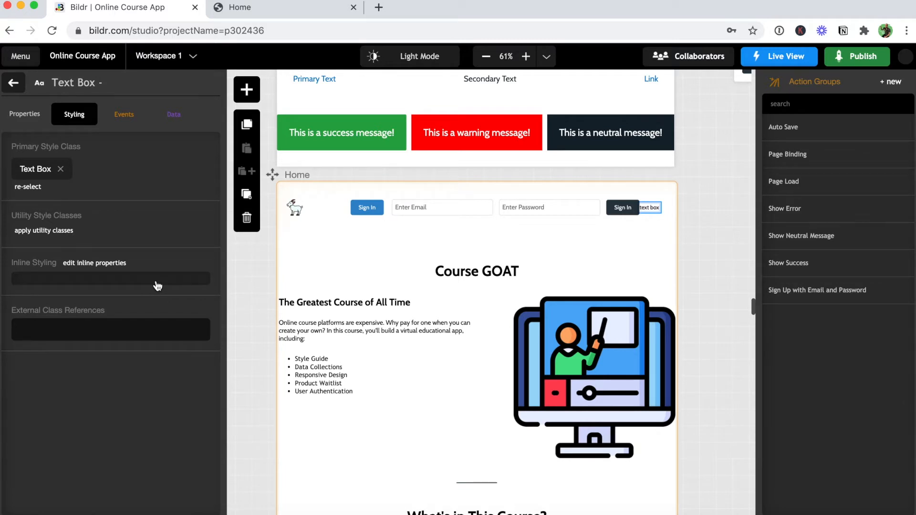
pyautogui.click(120, 264)
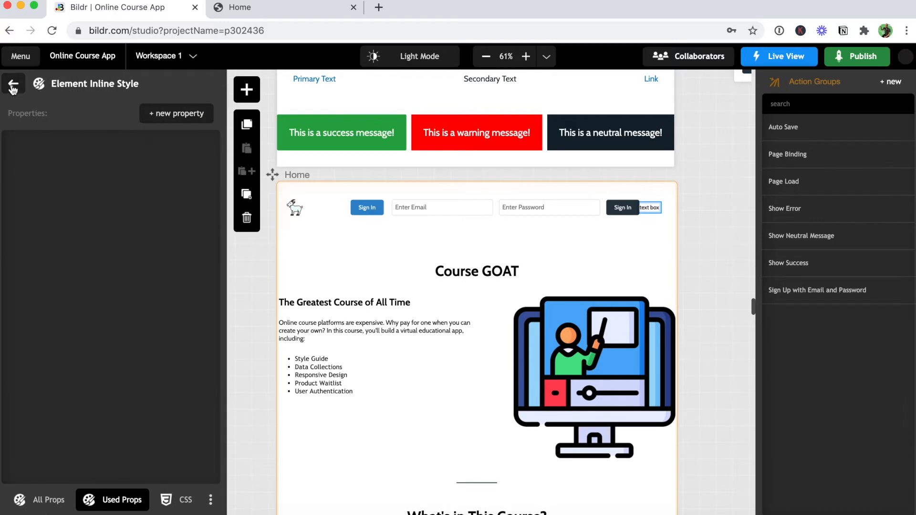
pyautogui.click(13, 88)
# Apply the White Text utility class to the text box and return to the element tree.
pyautogui.click(42, 232)
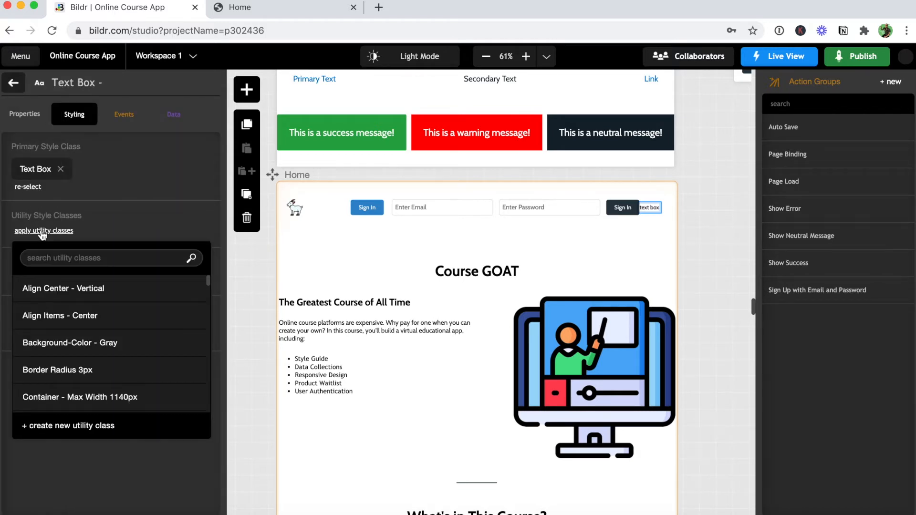
pyautogui.write('white')
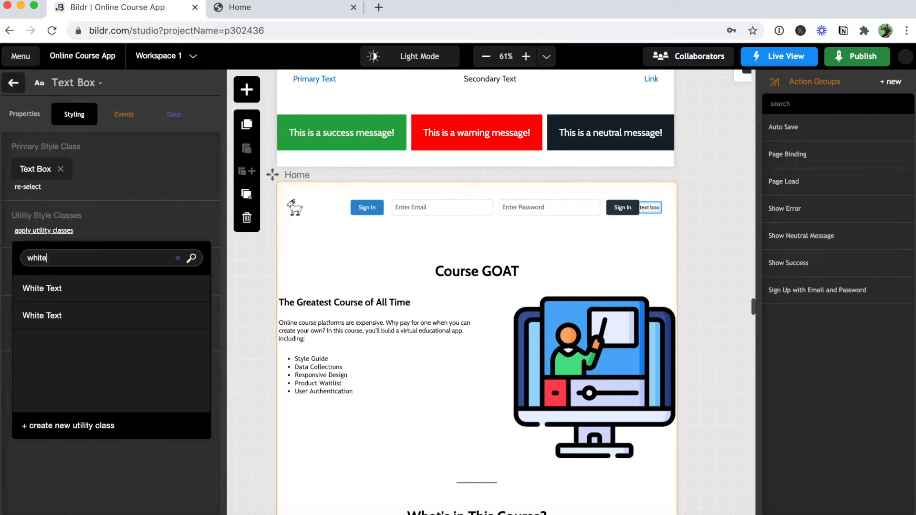
pyautogui.click(44, 286)
pyautogui.click(44, 235)
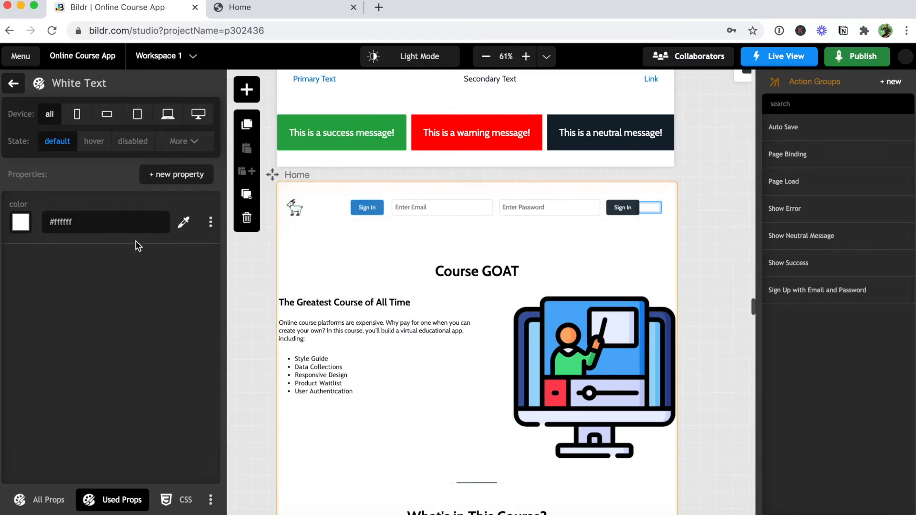
pyautogui.click(15, 89)
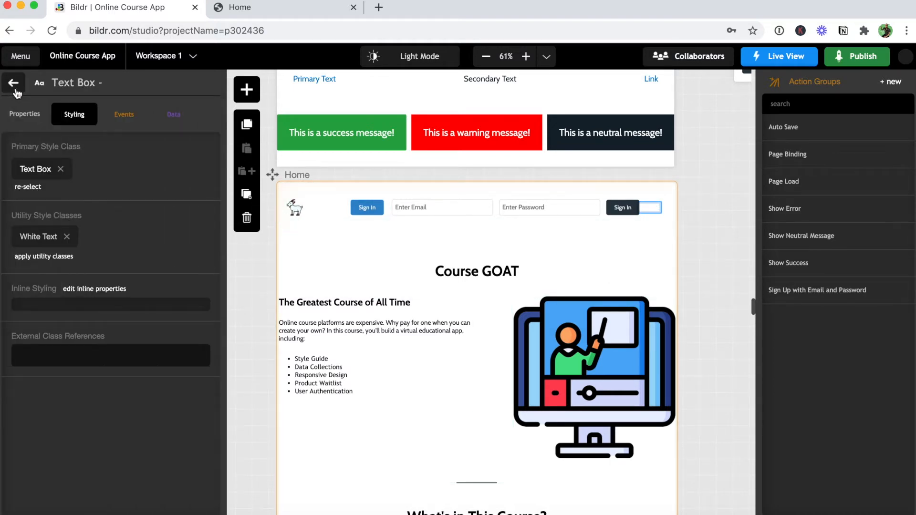
pyautogui.click(15, 89)
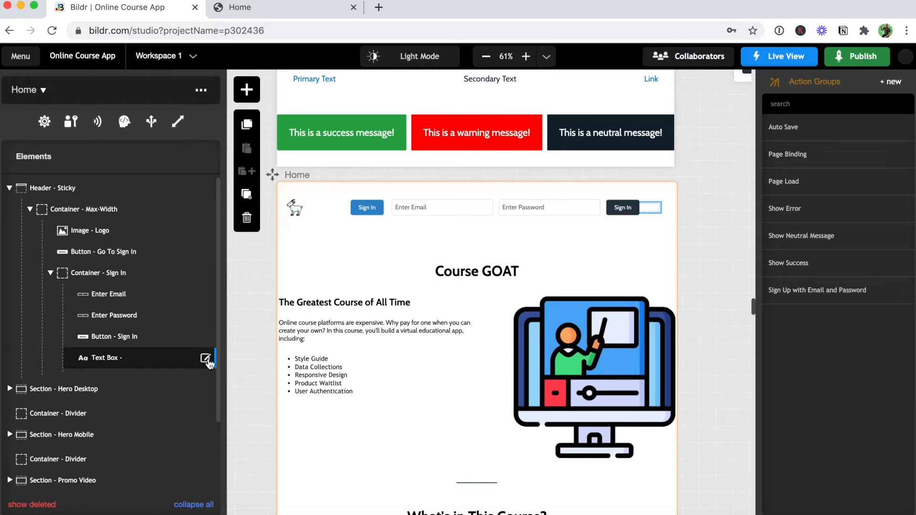
# Rename the sign-in text box to 'Text Box - Invalid user name or password'.
pyautogui.click(206, 359)
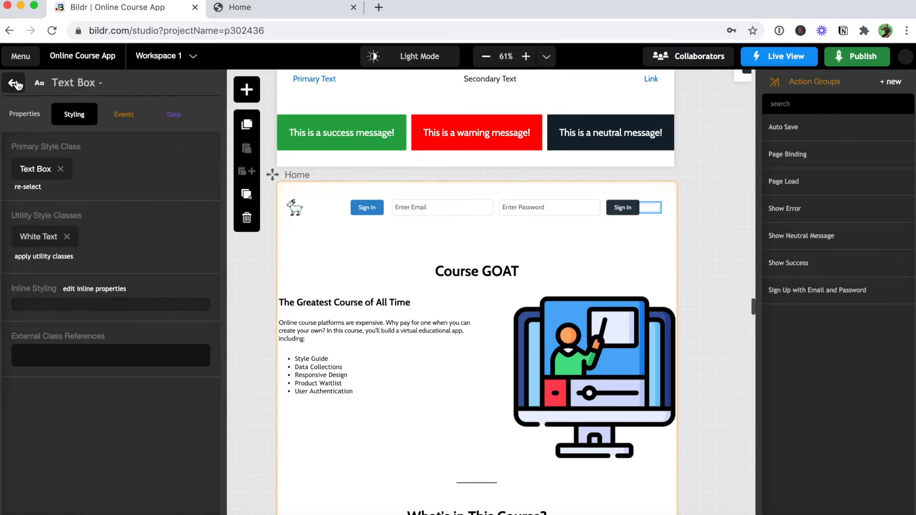
pyautogui.click(113, 85)
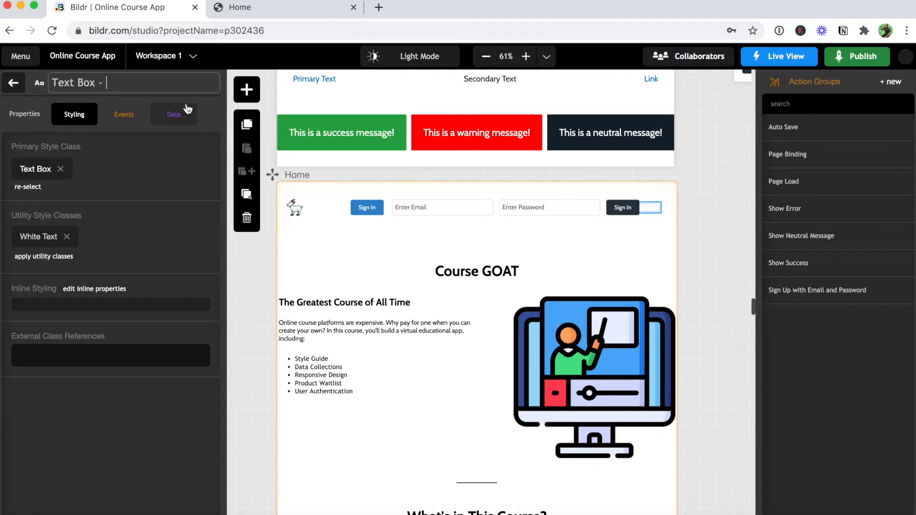
pyautogui.write('Invalid user name or p')
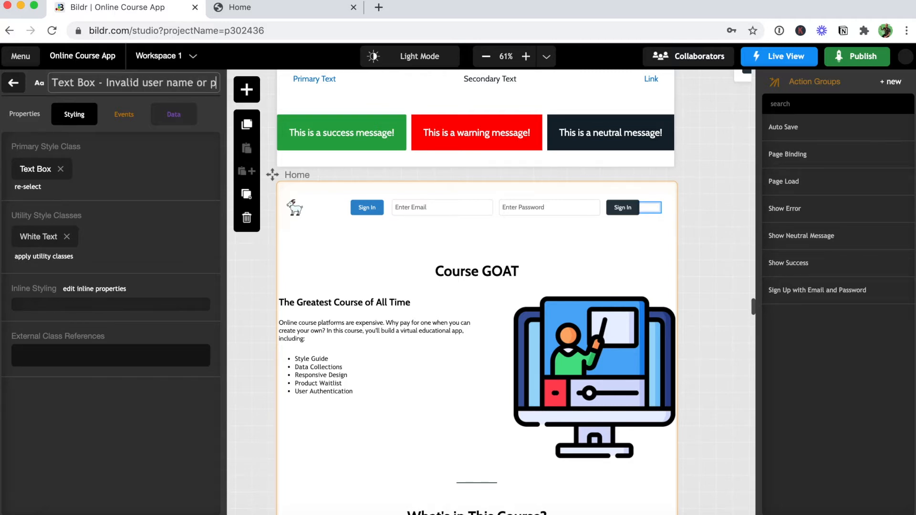
pyautogui.write('assword')
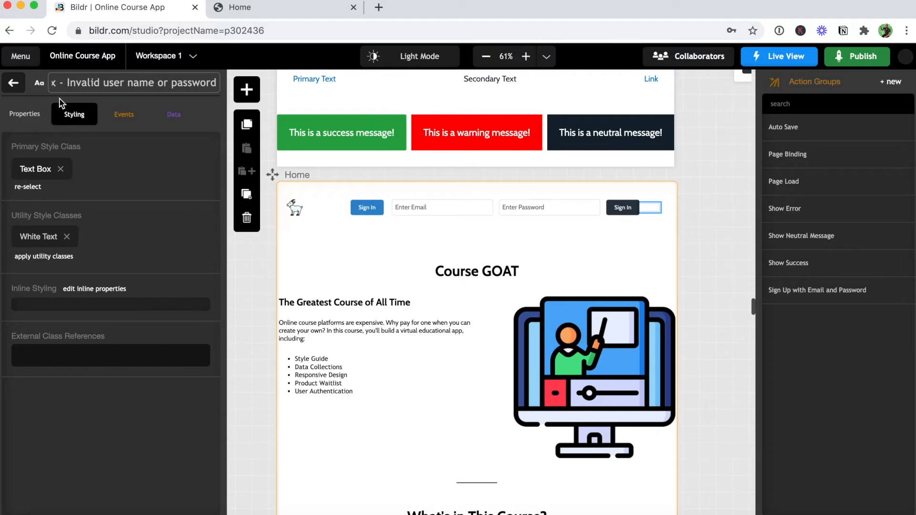
pyautogui.click(16, 85)
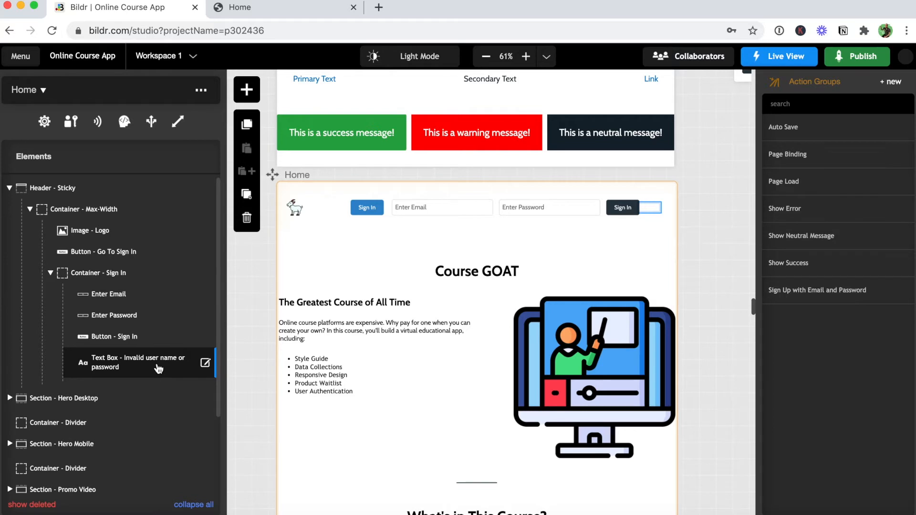
# Apply the Display - None class to the 'Invalid user name or password' text box.
pyautogui.click(205, 363)
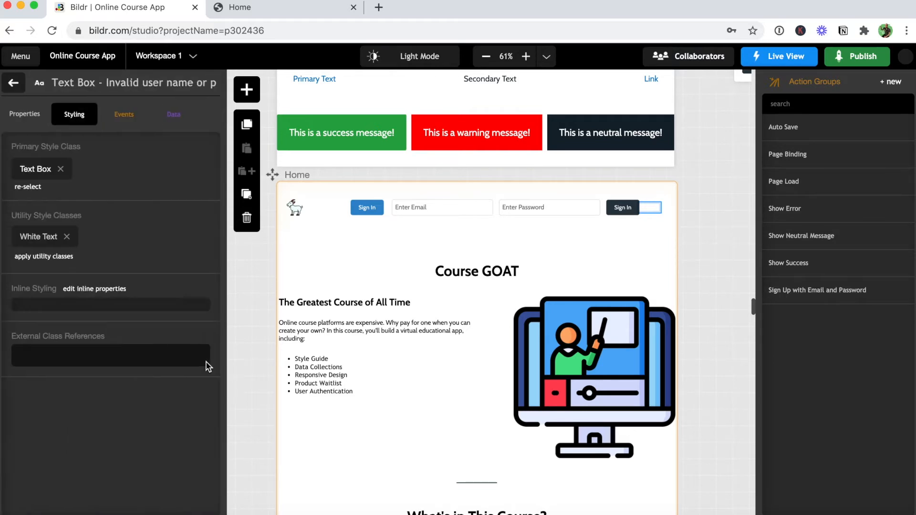
pyautogui.click(62, 256)
pyautogui.write('non')
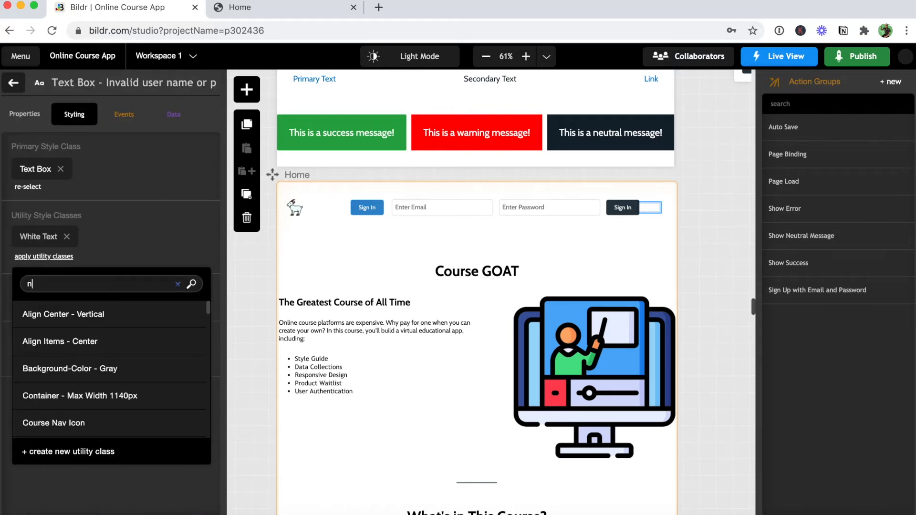
pyautogui.click(57, 314)
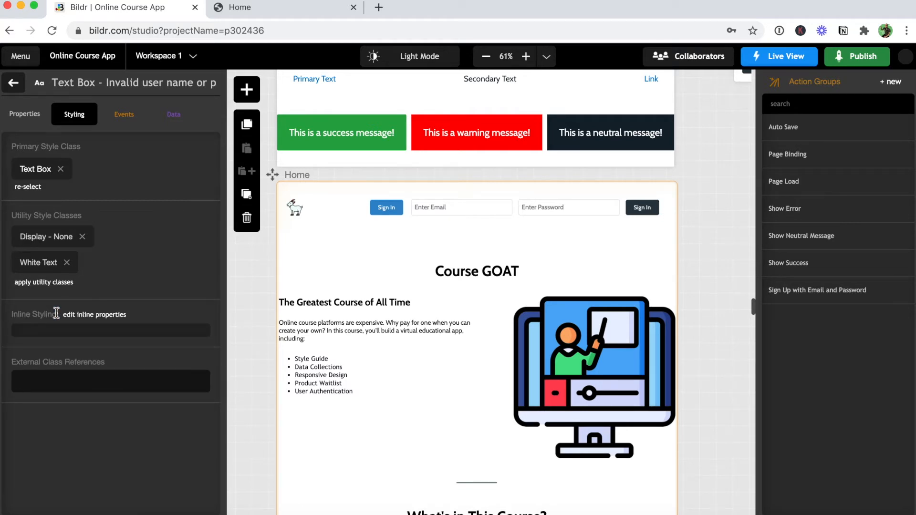
pyautogui.click(14, 85)
# Add the Display - None class to Container - Sign In to hide the sign-in fields.
pyautogui.click(206, 275)
pyautogui.click(62, 283)
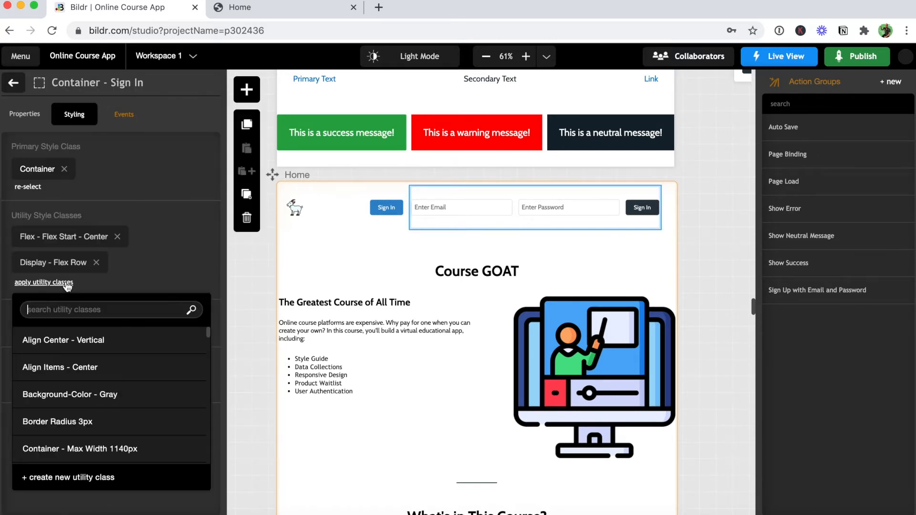
pyautogui.write('none')
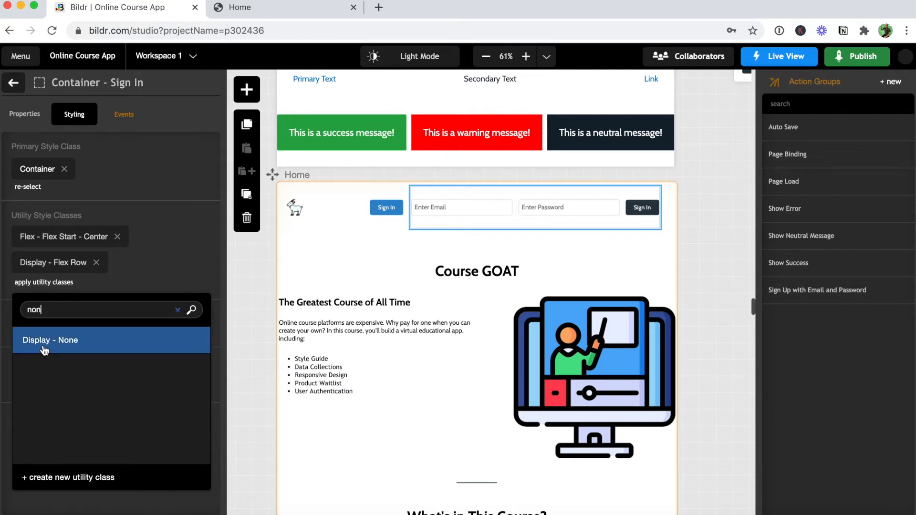
pyautogui.click(44, 350)
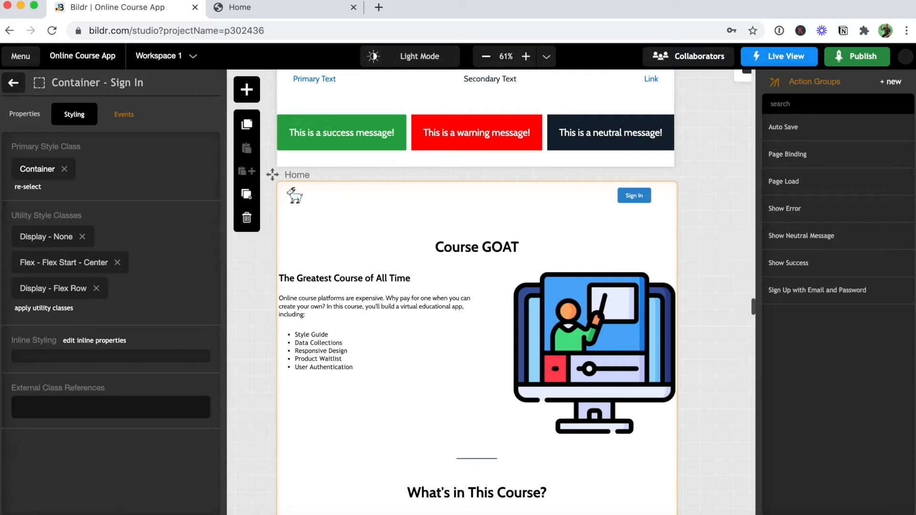
pyautogui.click(13, 86)
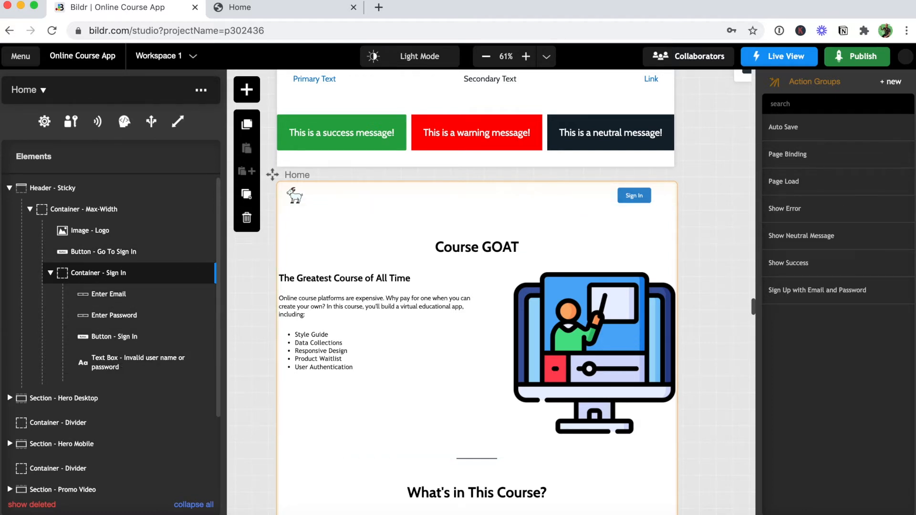
# Create a new action group named 'Go To Sign In'.
pyautogui.click(891, 84)
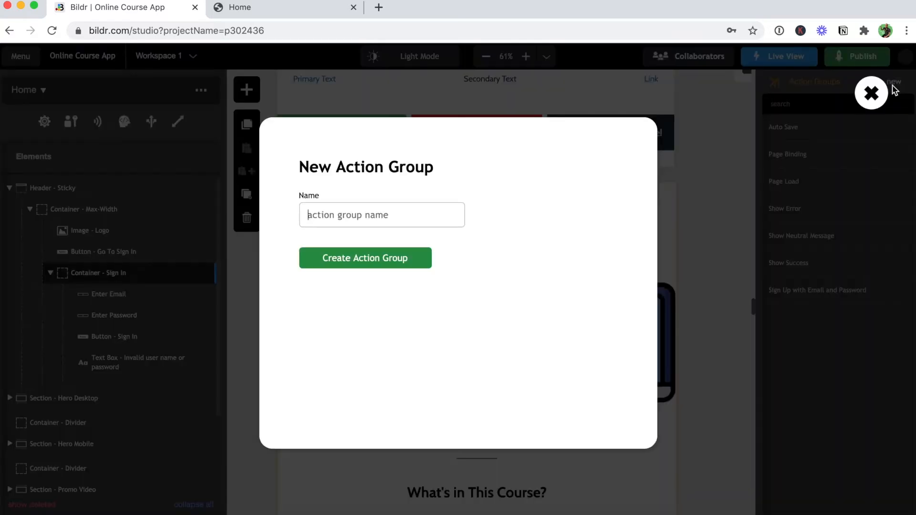
pyautogui.write('Go To S')
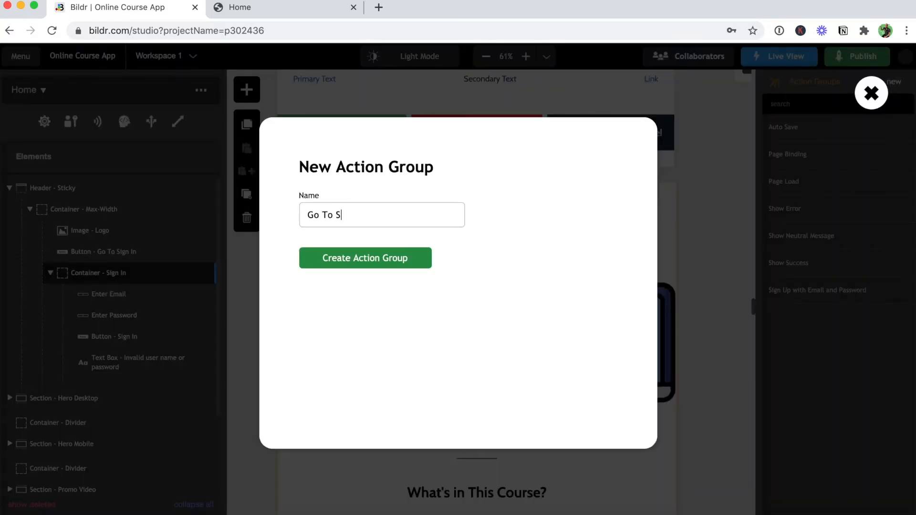
pyautogui.write('ign In')
pyautogui.click(414, 261)
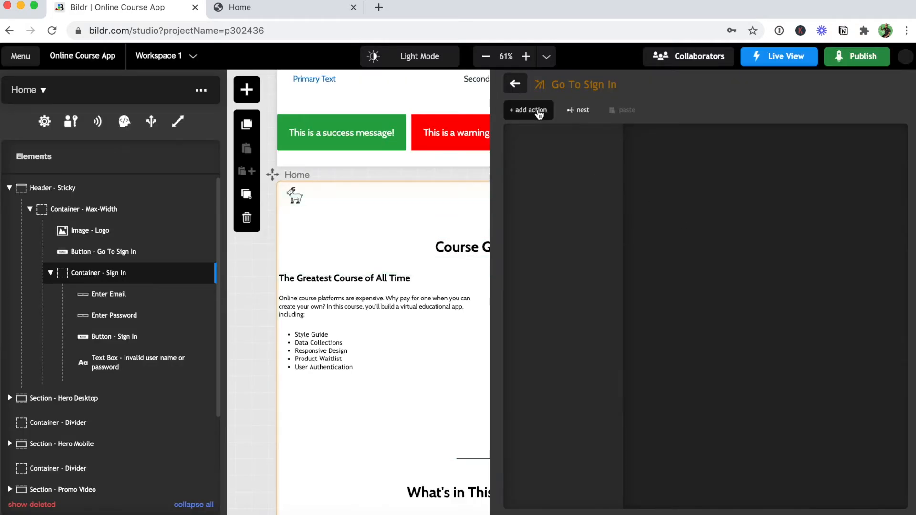
# Add an Add Style Class action applying Display - None to Button - Go To Sign In.
pyautogui.click(530, 110)
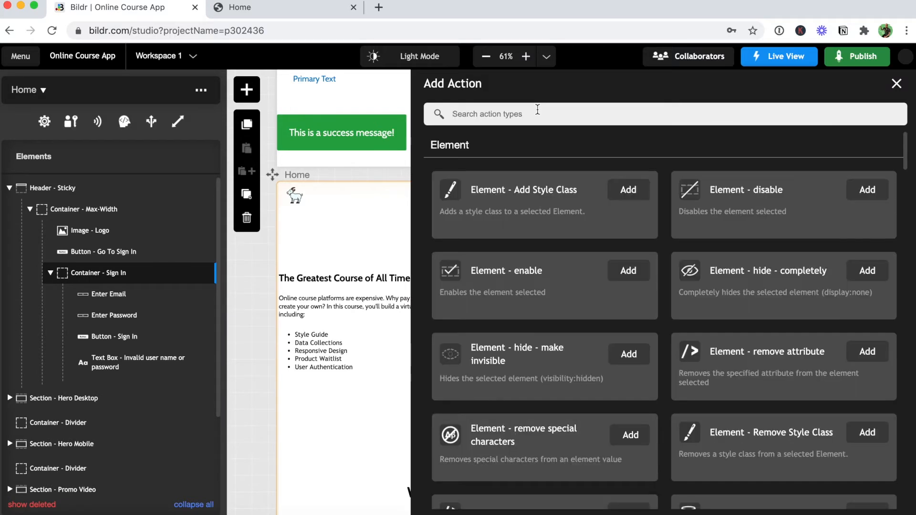
pyautogui.write('add')
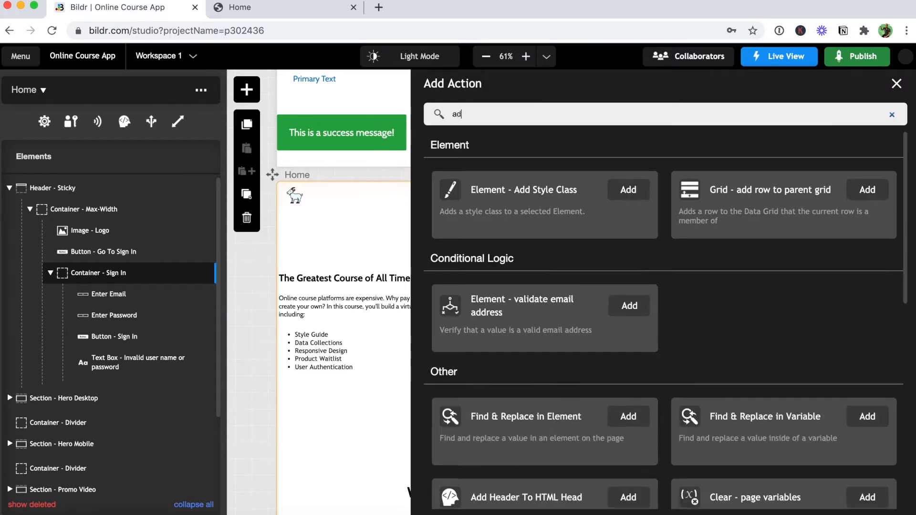
pyautogui.click(629, 189)
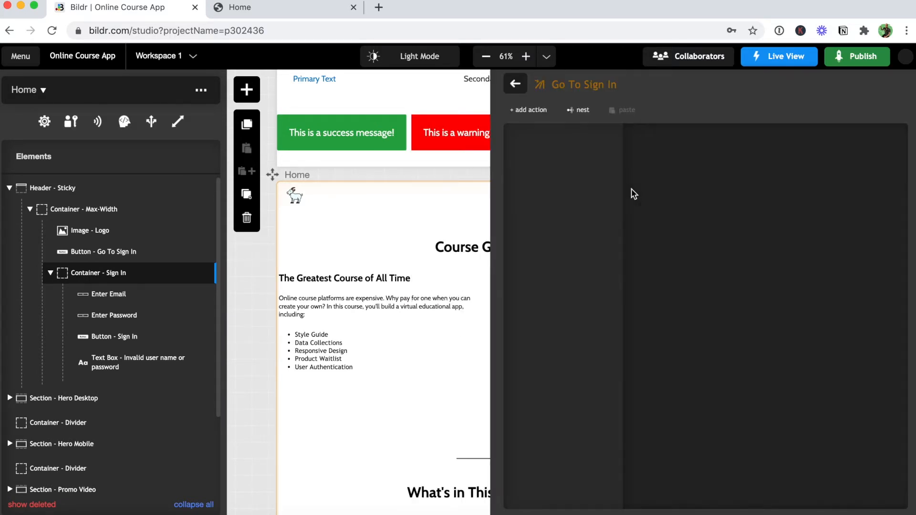
pyautogui.click(669, 210)
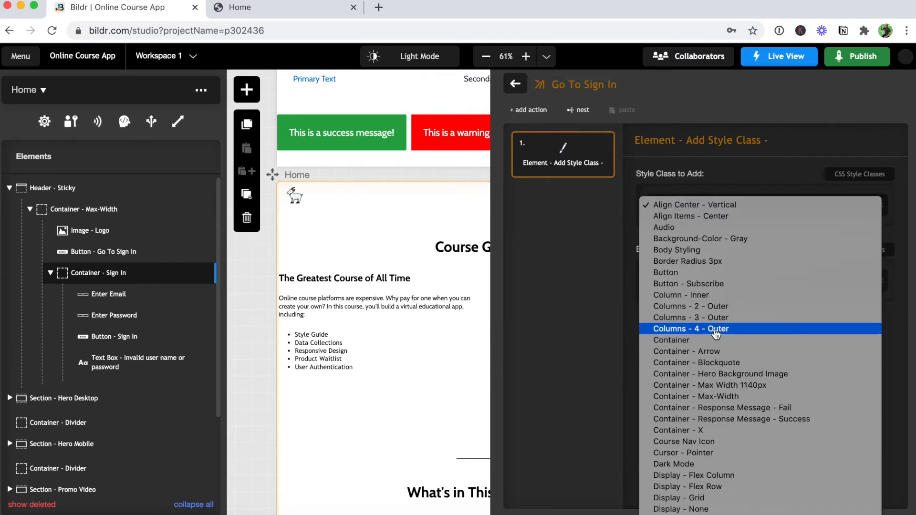
pyautogui.scroll(-5, 706, 296)
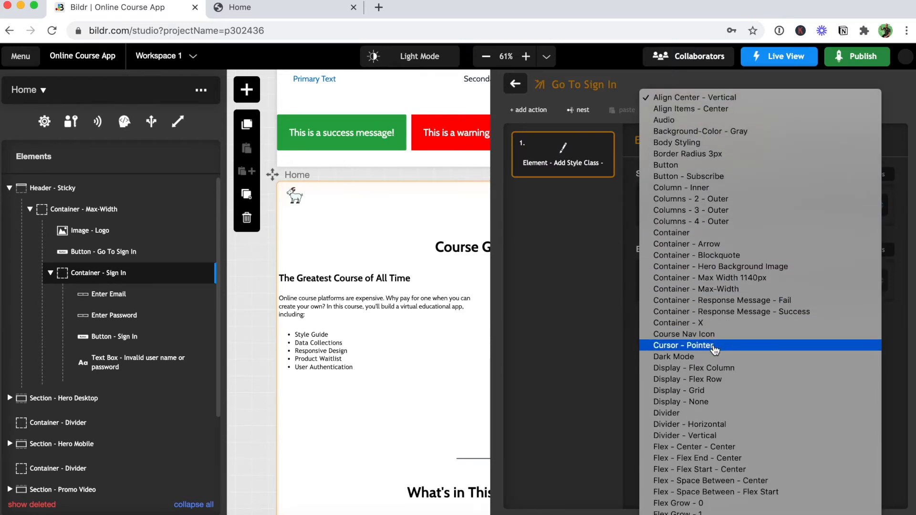
pyautogui.click(717, 401)
pyautogui.click(700, 283)
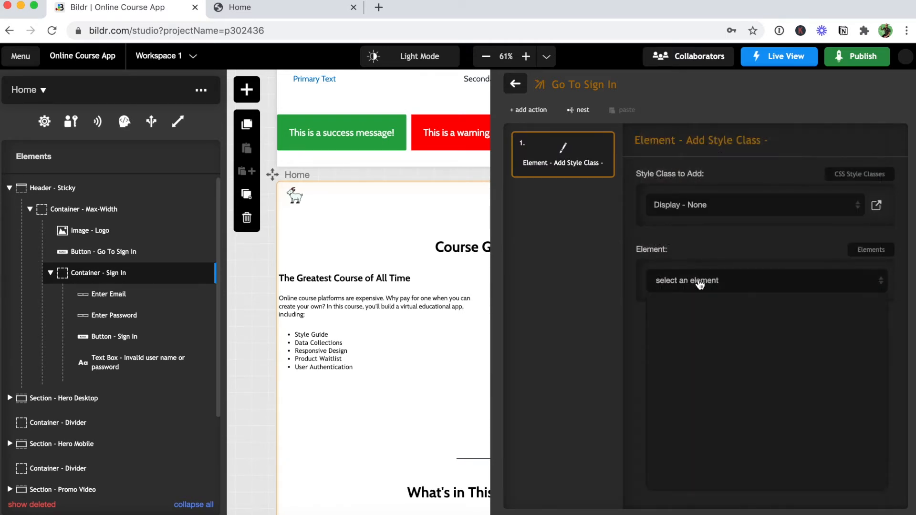
pyautogui.click(738, 387)
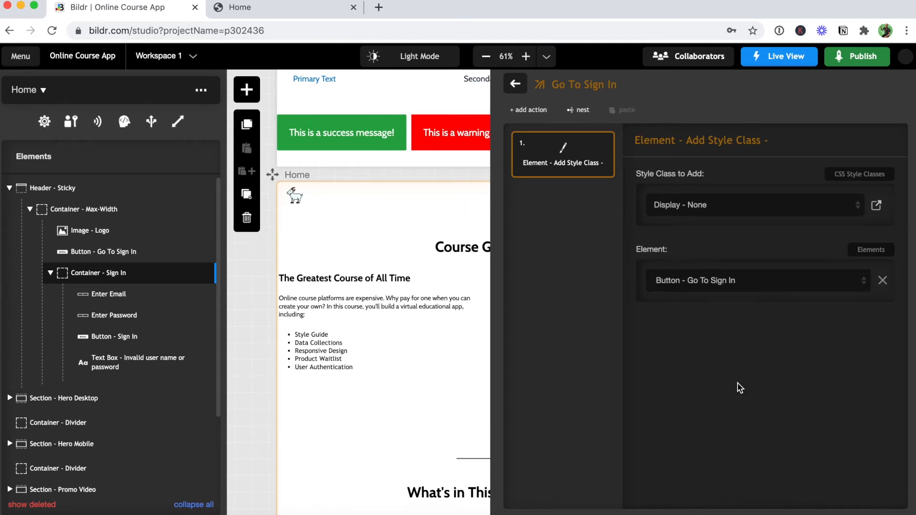
pyautogui.click(531, 110)
# Add a Remove Style Class action that removes Display - None from Container - Sign In.
pyautogui.write('remo')
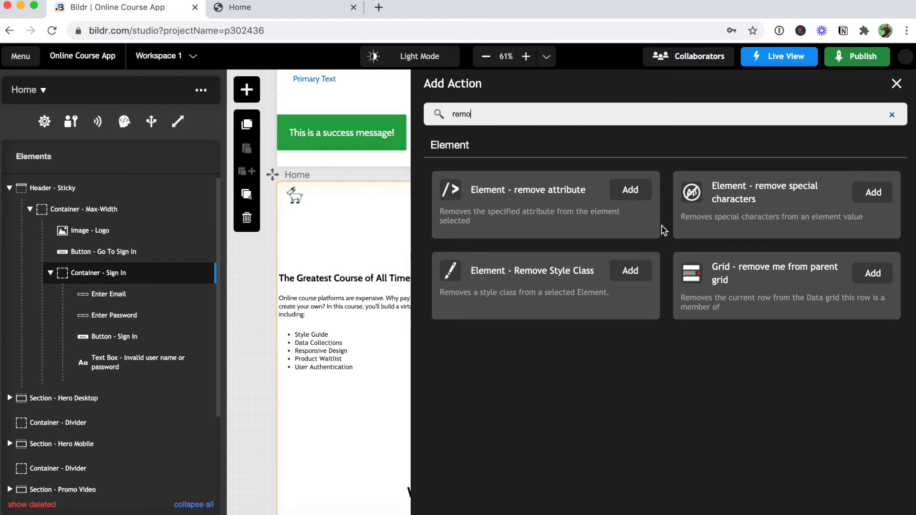
pyautogui.click(630, 271)
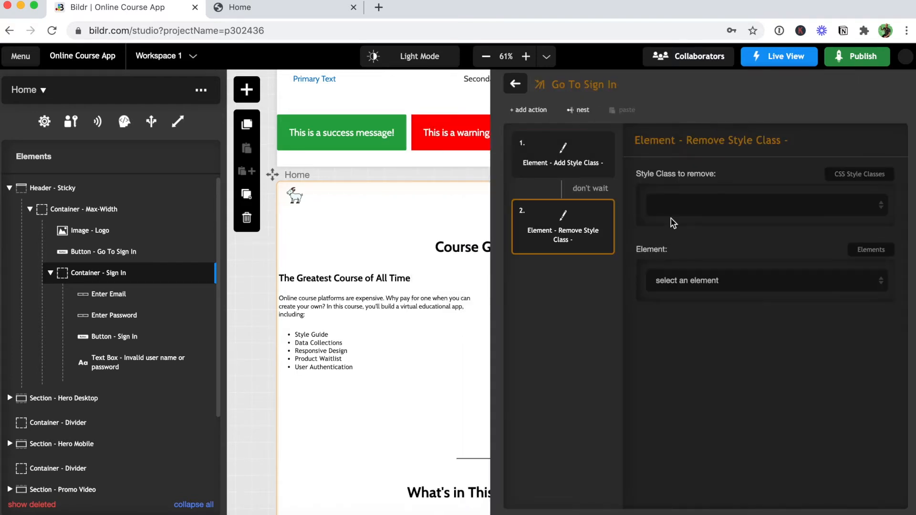
pyautogui.click(672, 206)
pyautogui.scroll(-3, 723, 292)
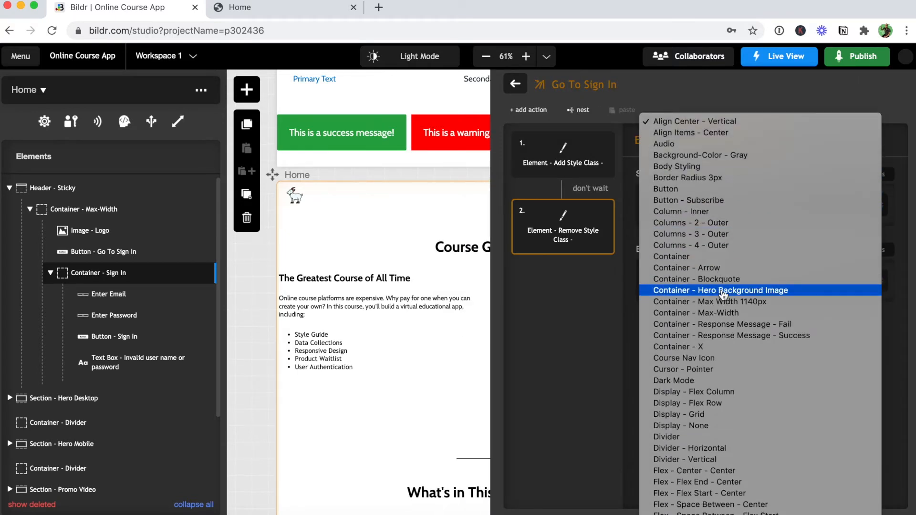
pyautogui.scroll(-1, 723, 294)
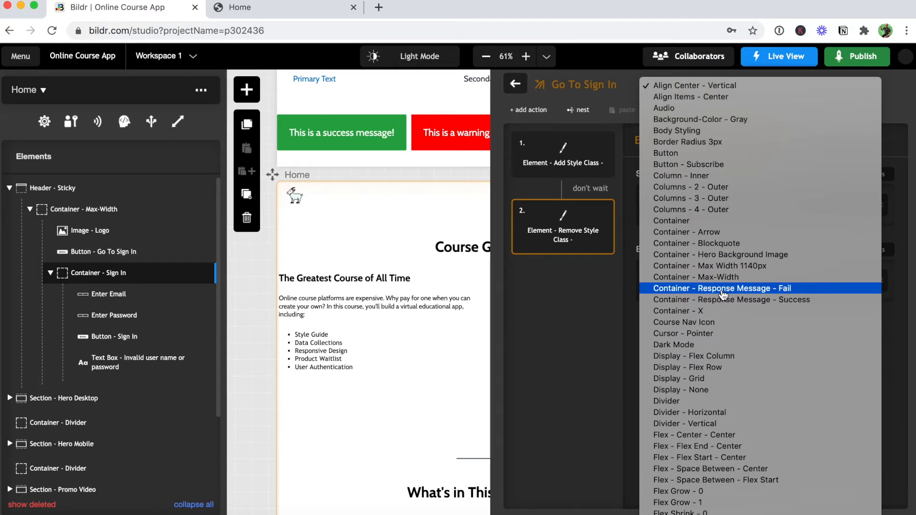
pyautogui.scroll(-1, 724, 295)
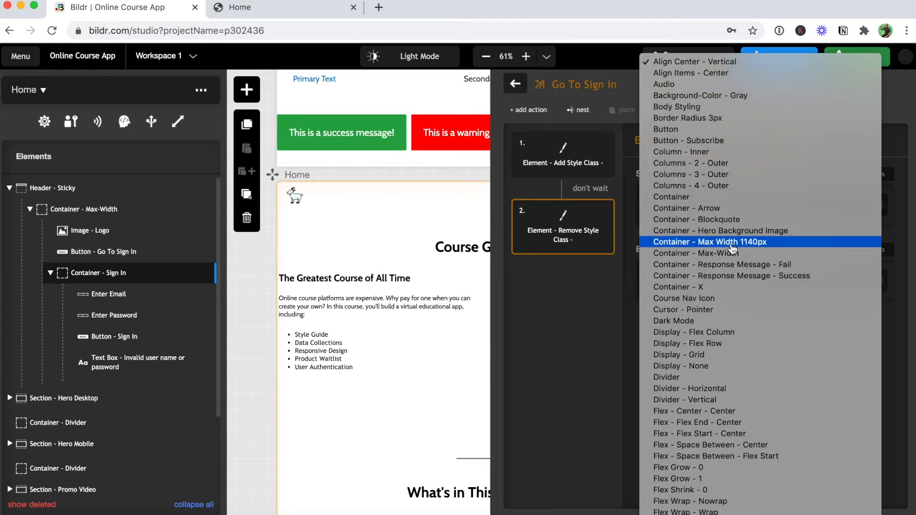
pyautogui.click(727, 372)
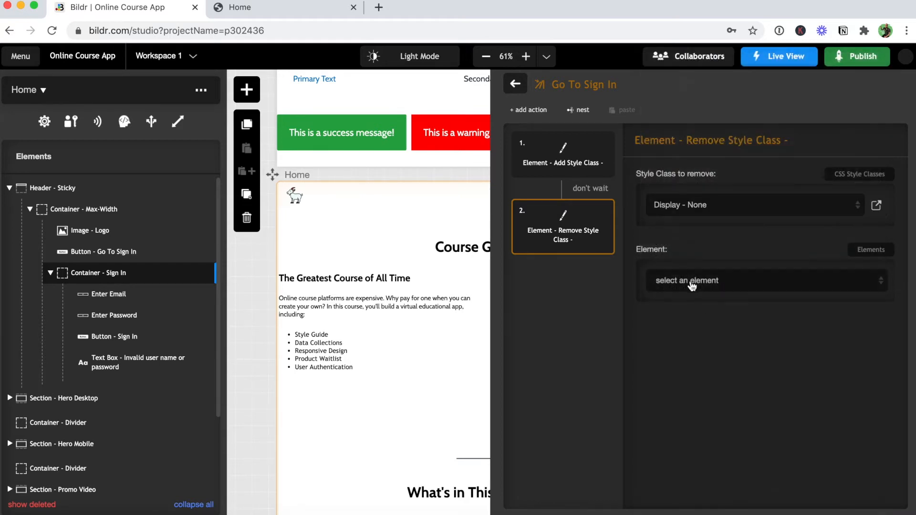
pyautogui.click(691, 284)
pyautogui.scroll(-2, 763, 365)
pyautogui.click(736, 355)
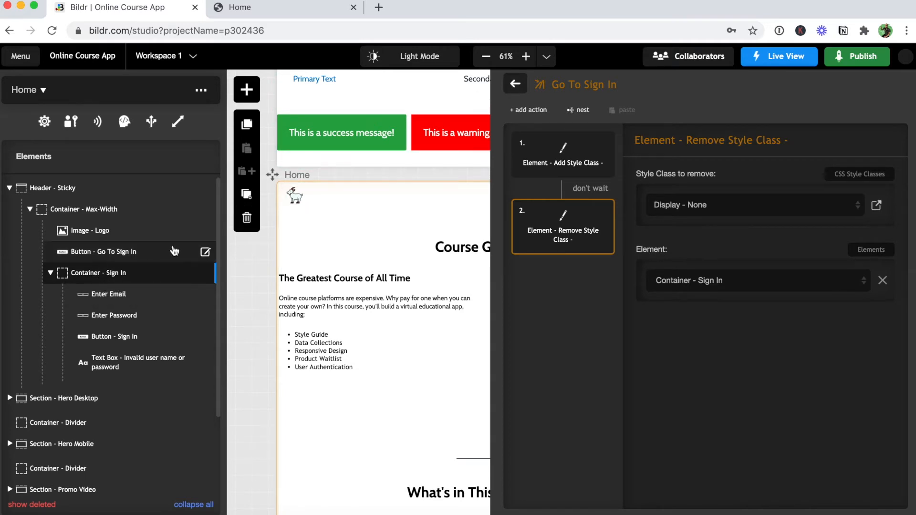
# Set the Go To Sign In button's click event to run Go To Sign In, then view the Home tab.
pyautogui.click(205, 252)
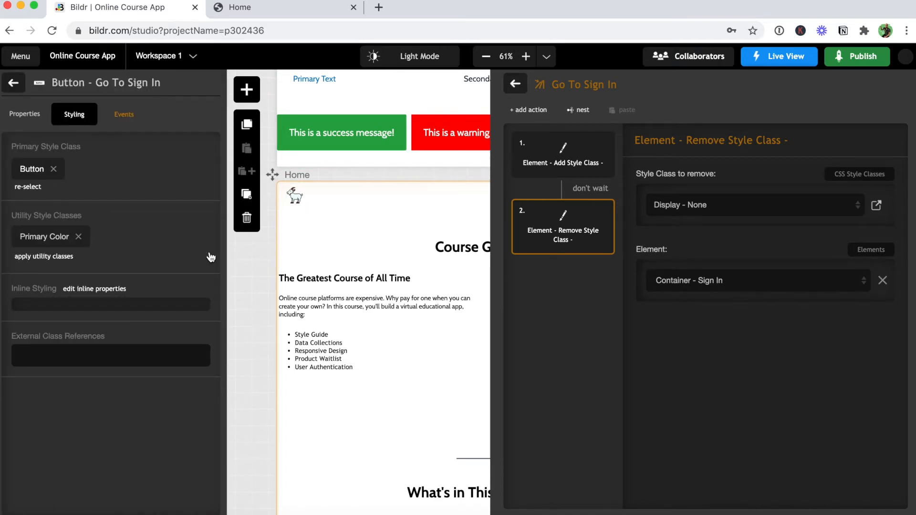
pyautogui.click(134, 119)
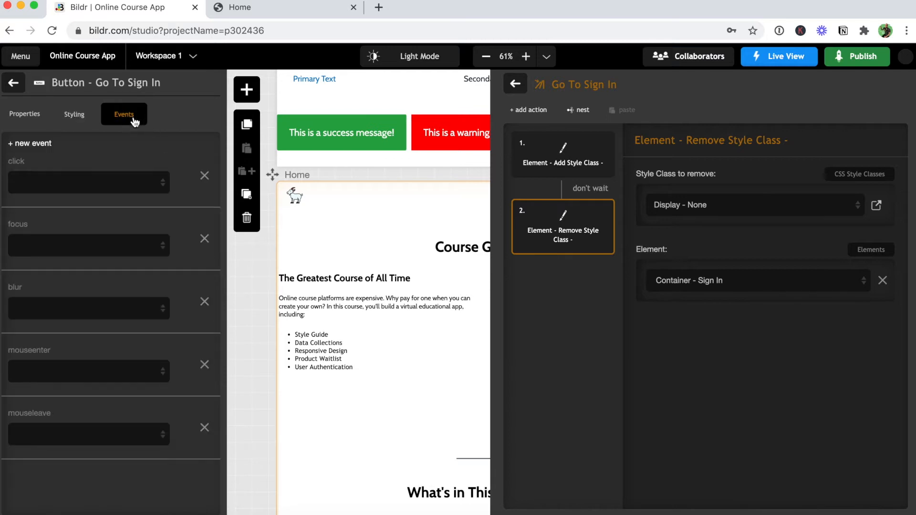
pyautogui.click(86, 184)
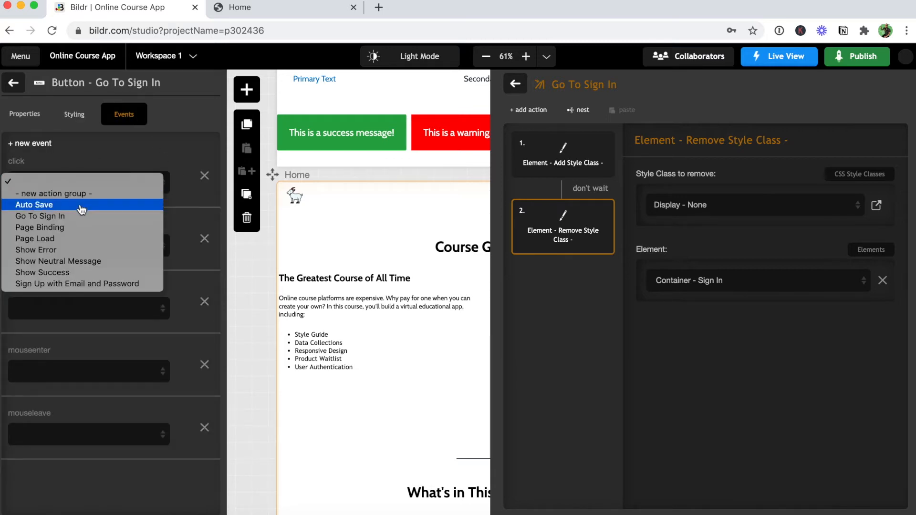
pyautogui.click(83, 219)
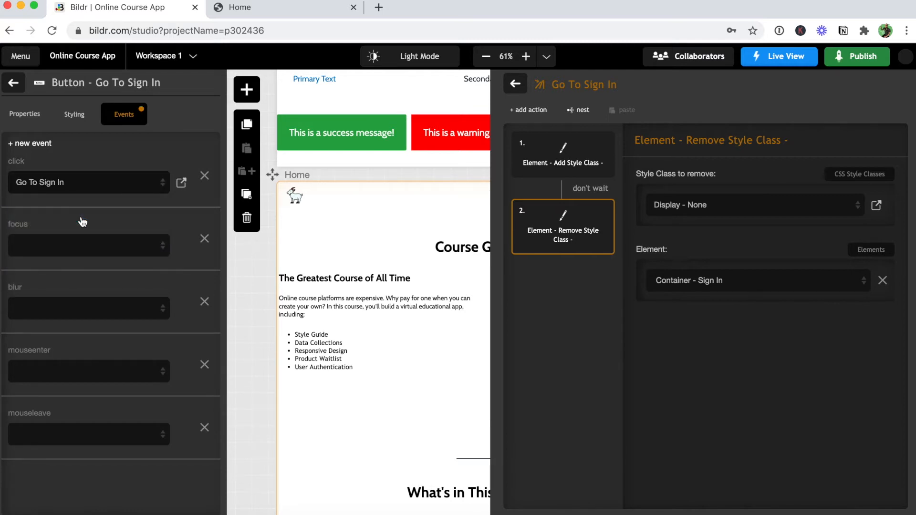
pyautogui.click(254, 15)
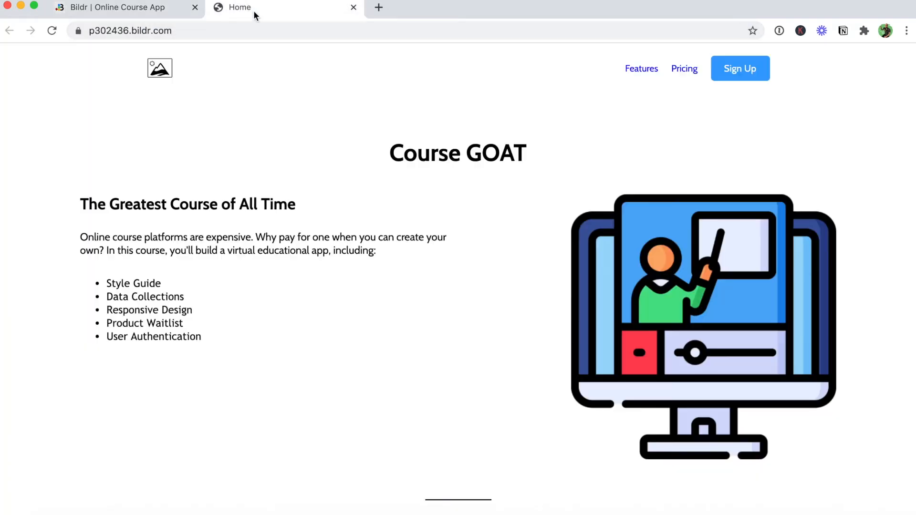
# Reload the live Course GOAT page, use Sign In to reveal the email field, then return to Bildr.
pyautogui.click(52, 34)
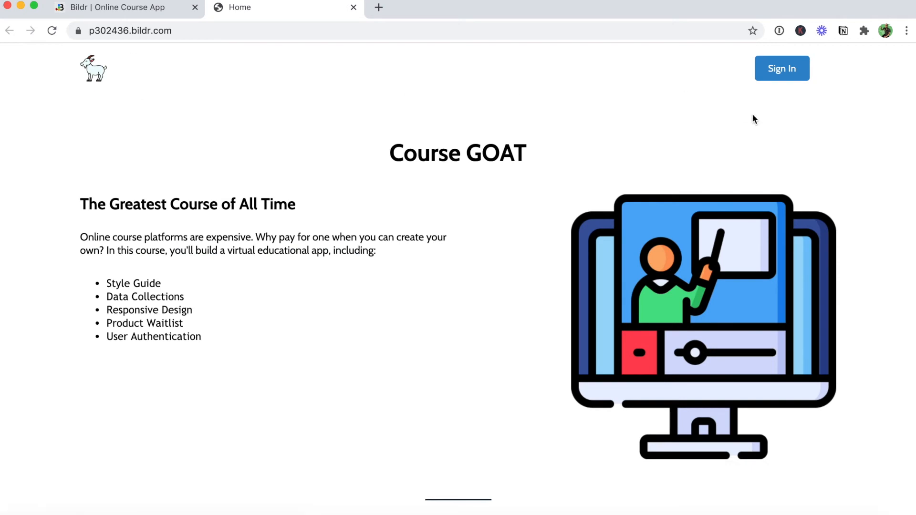
pyautogui.click(782, 79)
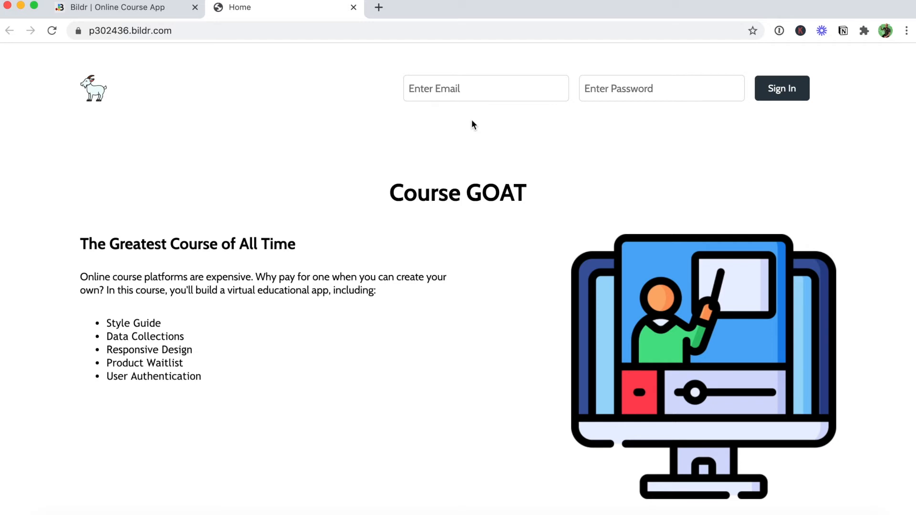
pyautogui.click(478, 91)
pyautogui.click(141, 14)
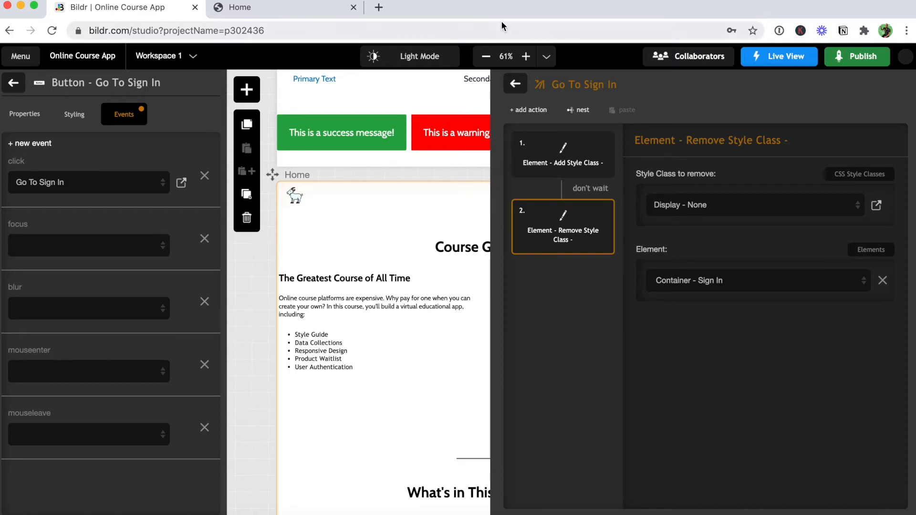
# Create a new action group named 'Sign In User'.
pyautogui.click(516, 84)
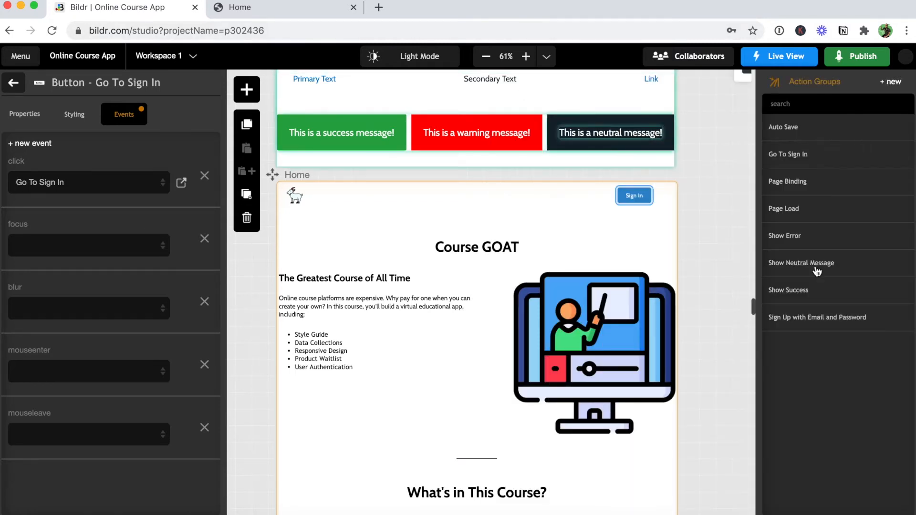
pyautogui.click(893, 84)
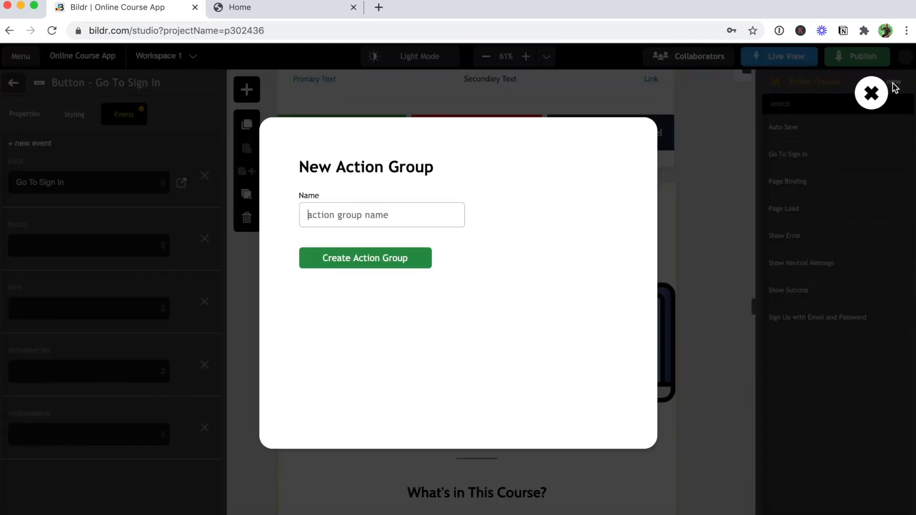
pyautogui.write('Sign In ')
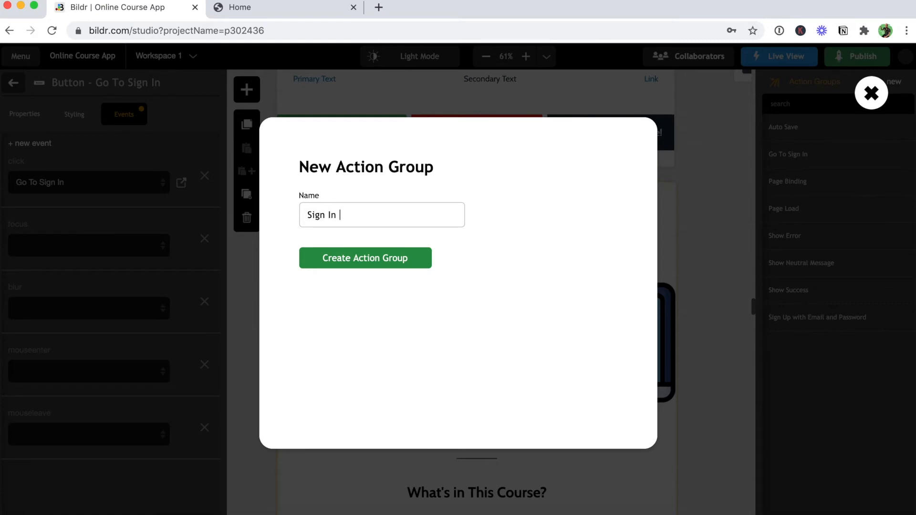
pyautogui.write('User')
pyautogui.click(412, 266)
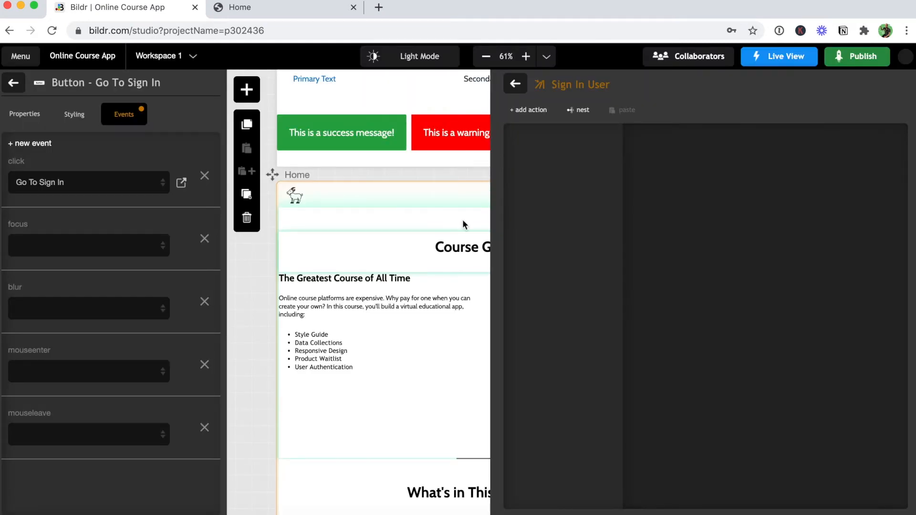
# Add a User - sign in - with password action to Sign In User and review its settings.
pyautogui.click(536, 113)
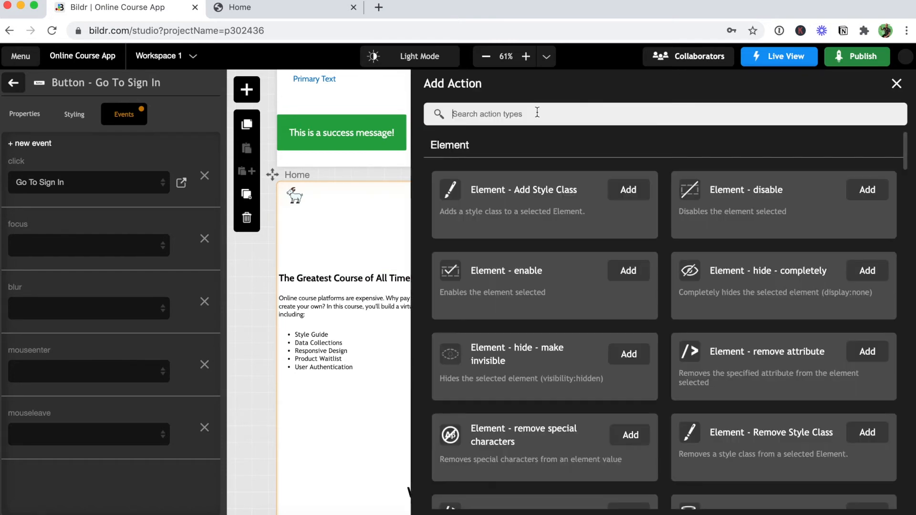
pyautogui.write('sign')
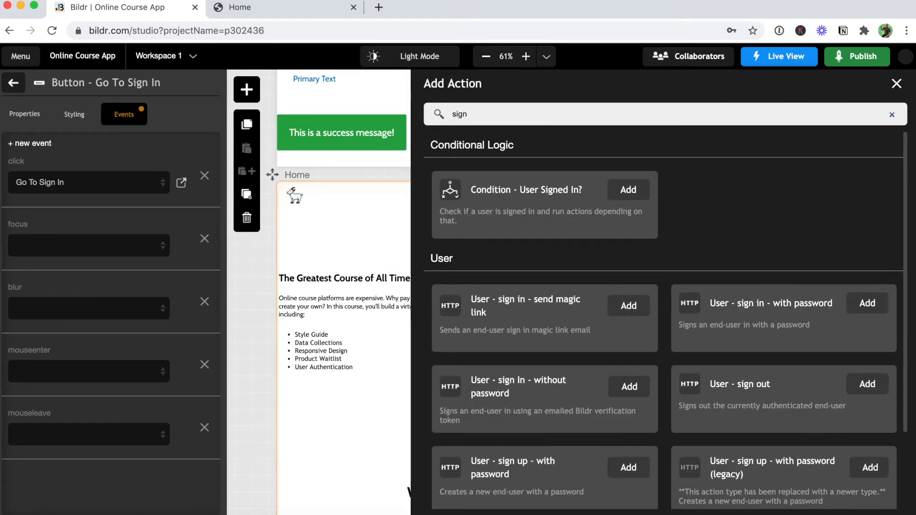
pyautogui.scroll(-2, 538, 356)
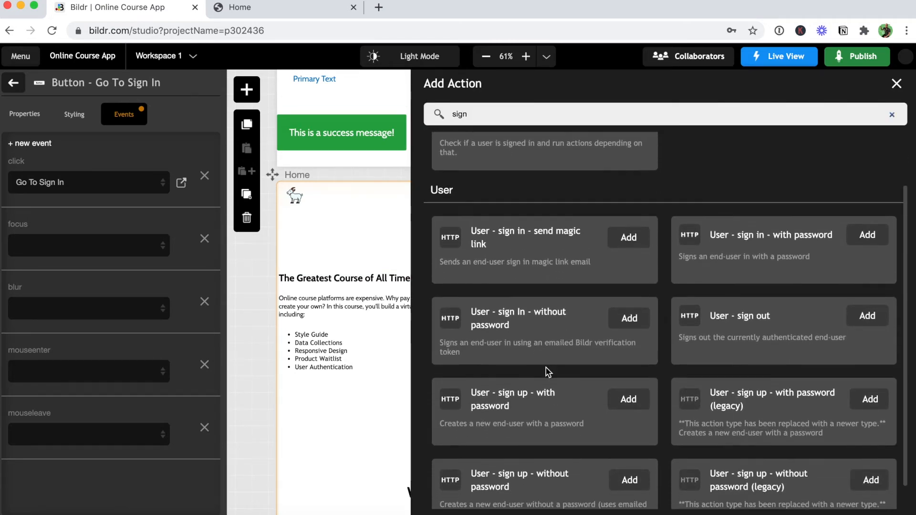
pyautogui.write('in')
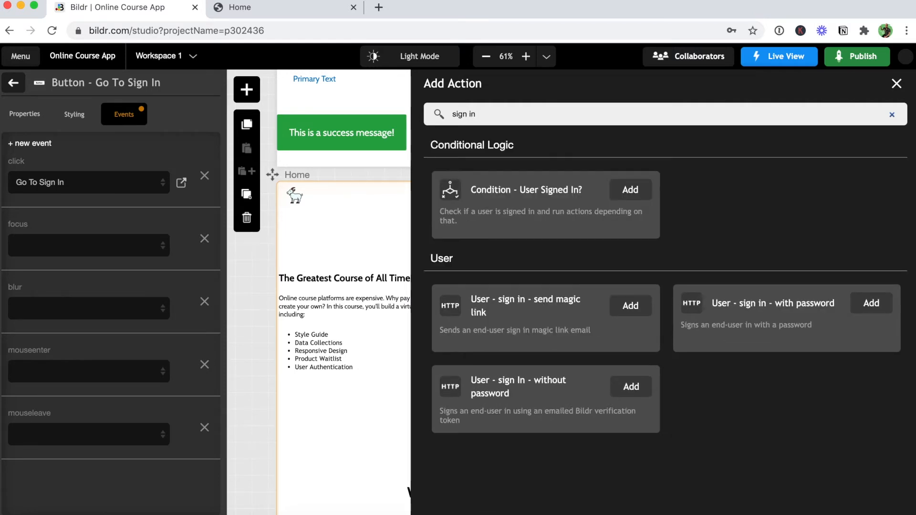
pyautogui.click(871, 304)
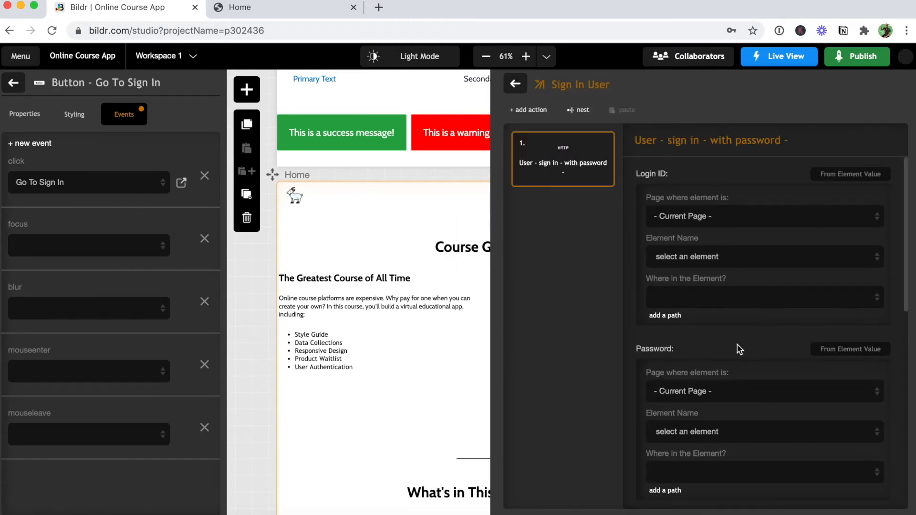
pyautogui.scroll(-2, 725, 341)
pyautogui.scroll(-1, 761, 381)
pyautogui.scroll(-6, 763, 382)
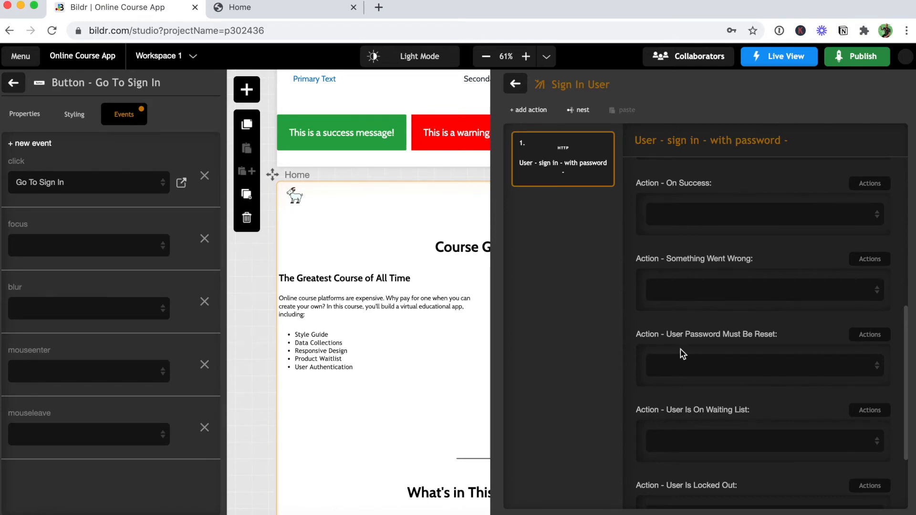
pyautogui.scroll(-3, 687, 324)
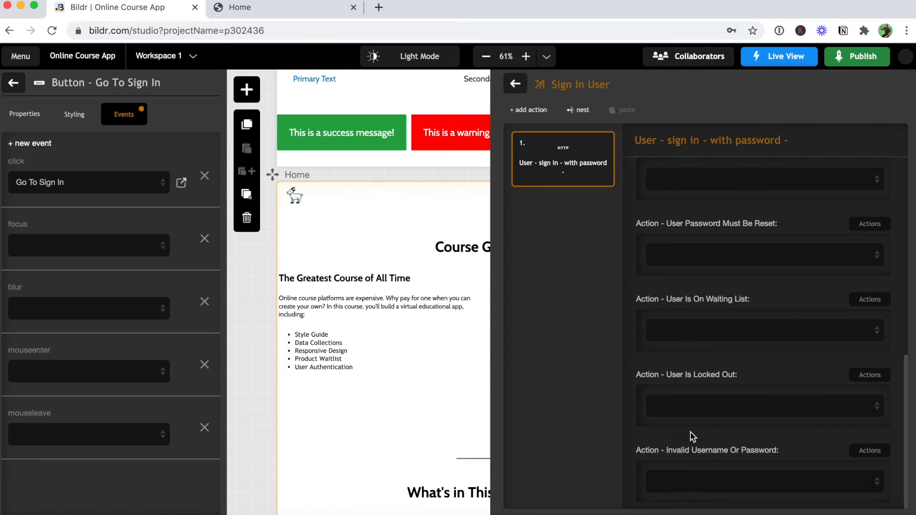
pyautogui.scroll(4, 684, 379)
pyautogui.scroll(1, 684, 379)
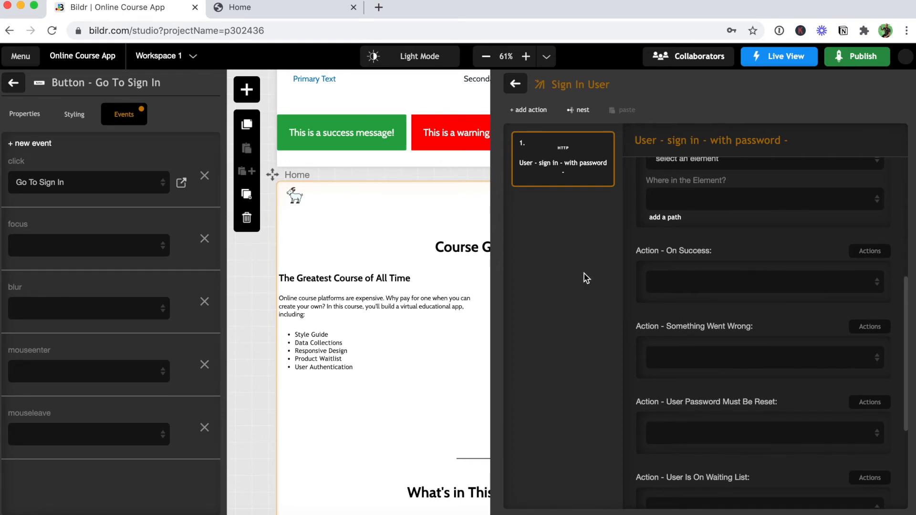
pyautogui.click(517, 86)
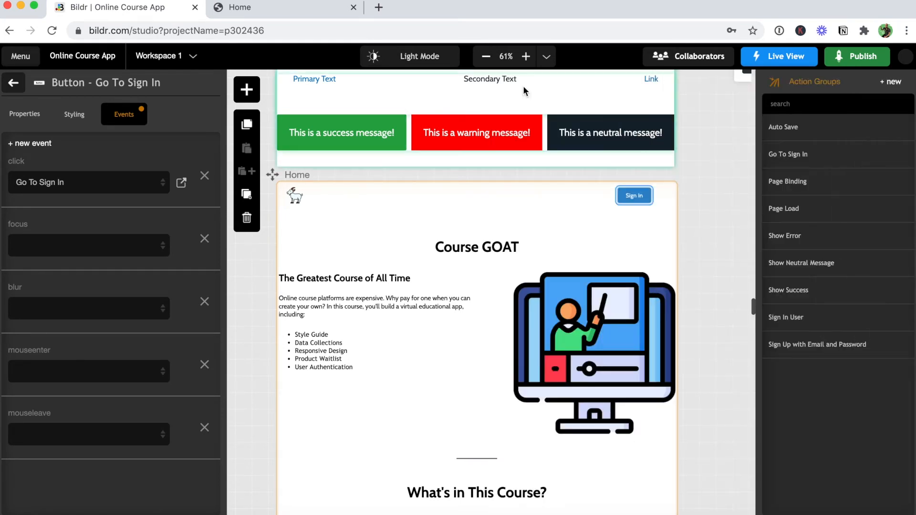
# Create a new action group named 'Go To Course Page'.
pyautogui.click(896, 84)
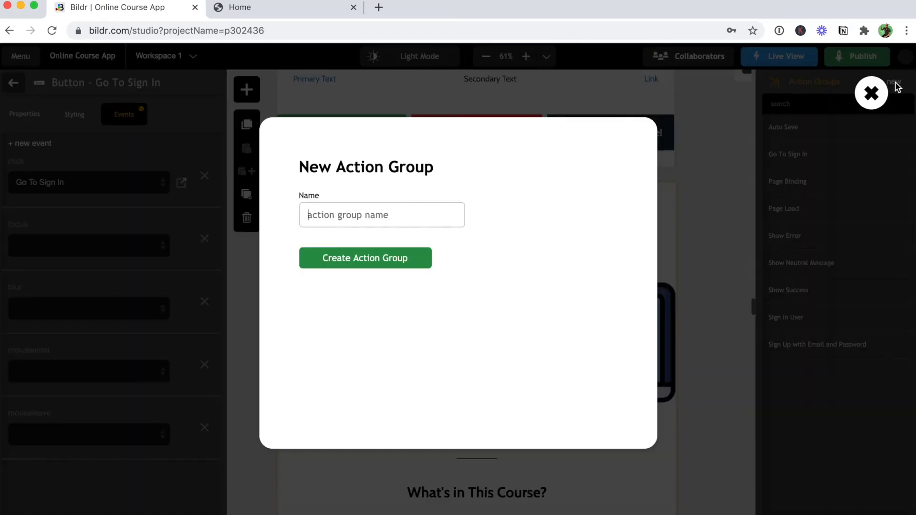
pyautogui.write('Go To Course Page')
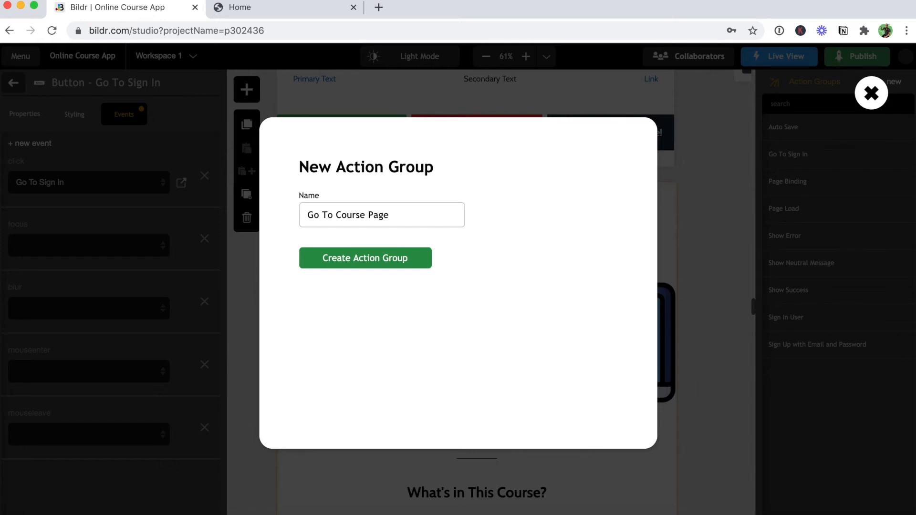
pyautogui.click(414, 258)
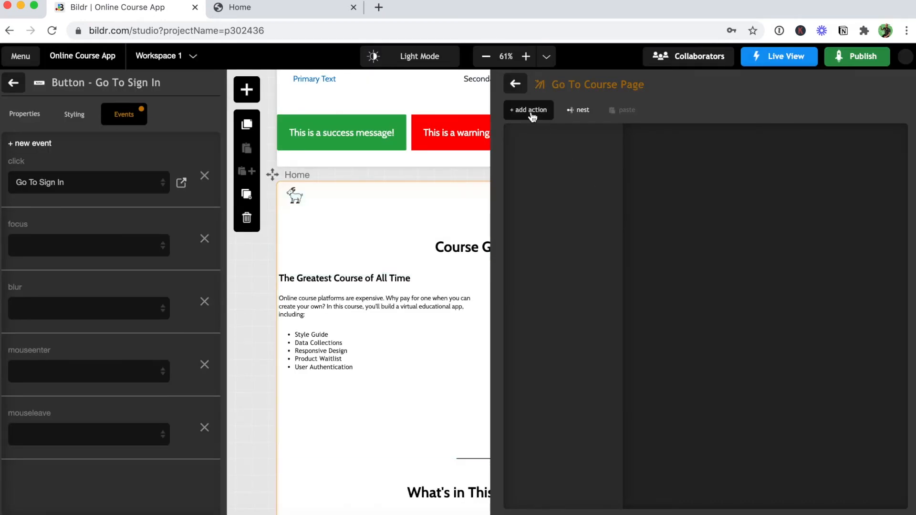
# Add an Open page action that opens the /course route in the current tab.
pyautogui.click(530, 111)
pyautogui.write('open')
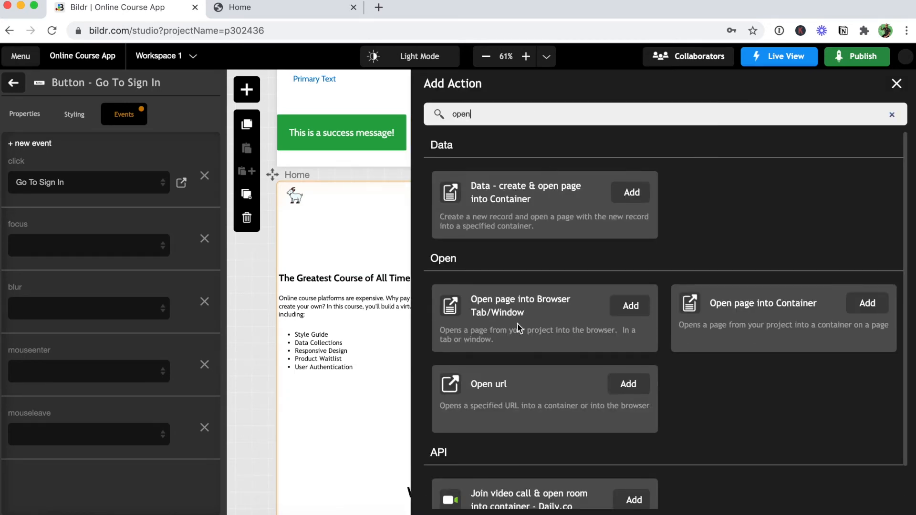
pyautogui.click(630, 306)
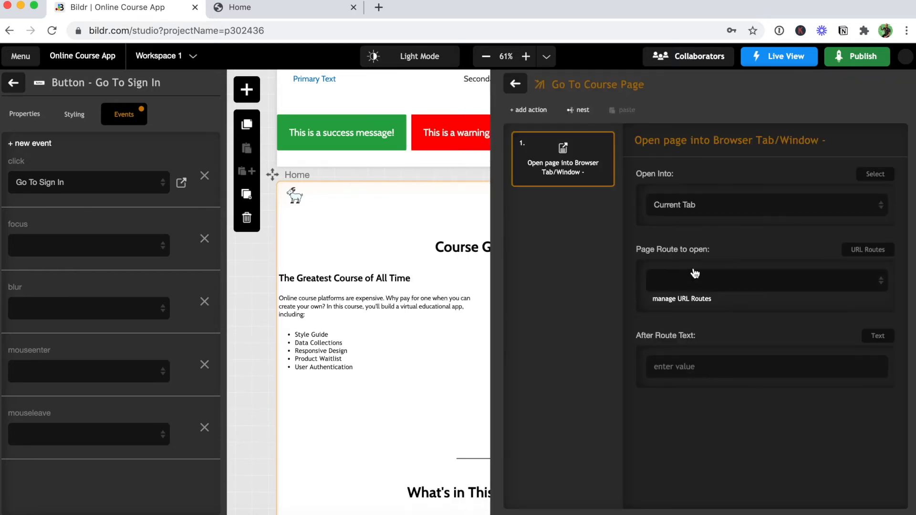
pyautogui.click(670, 281)
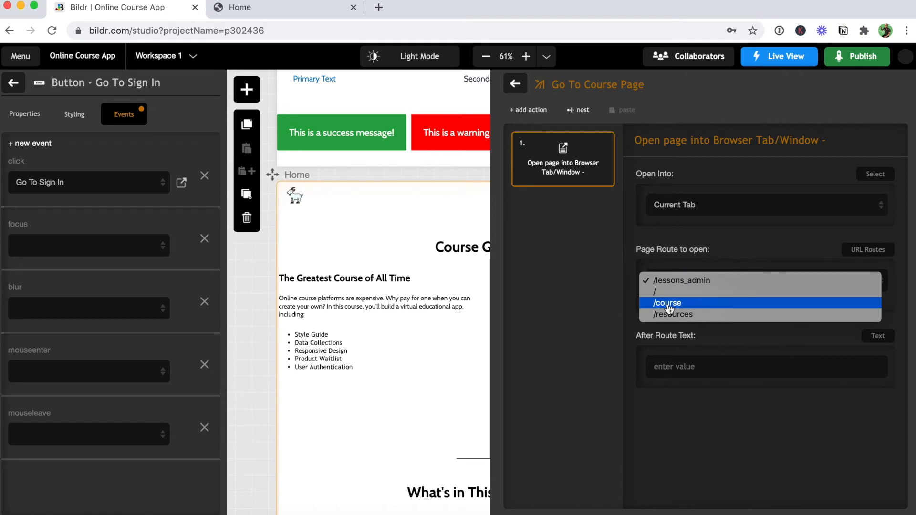
pyautogui.click(669, 305)
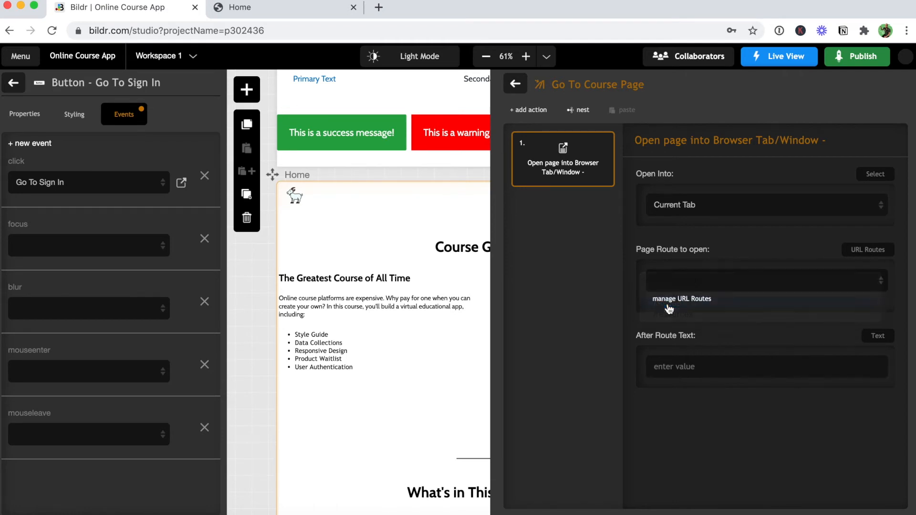
pyautogui.click(516, 85)
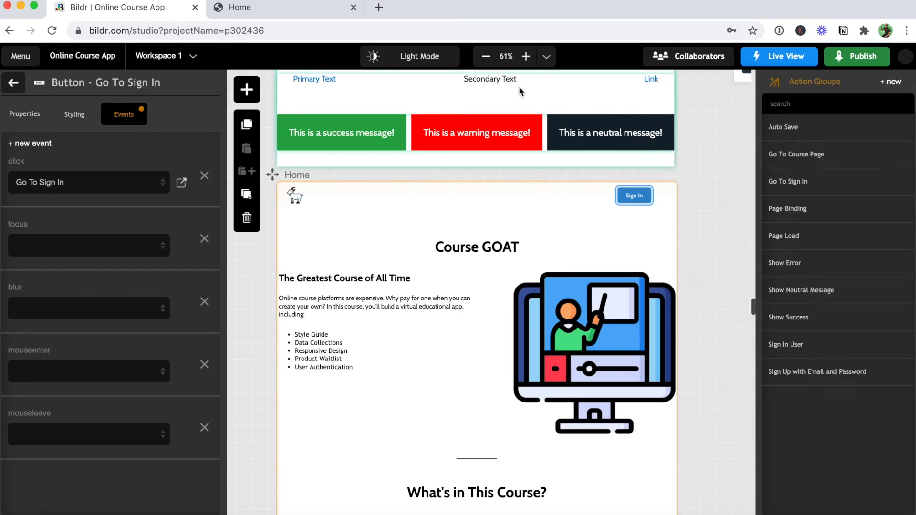
pyautogui.click(892, 83)
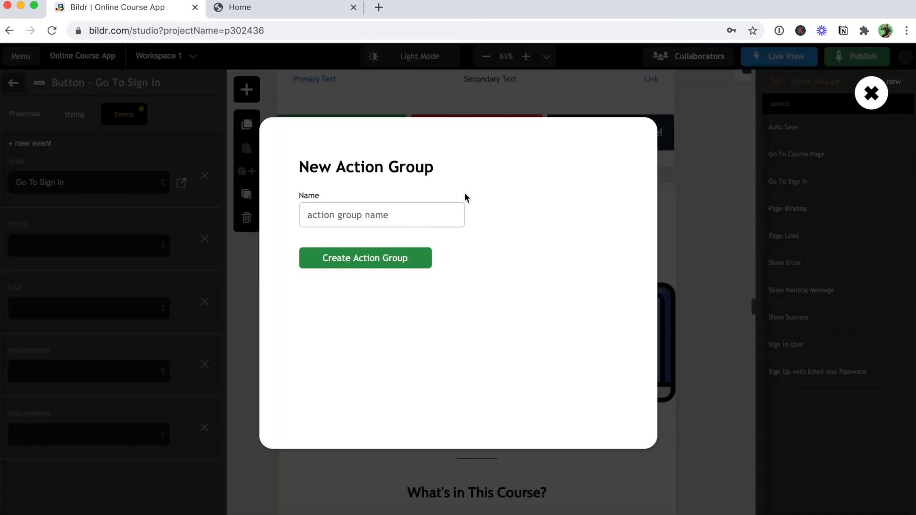
pyautogui.click(425, 208)
pyautogui.write('Sign')
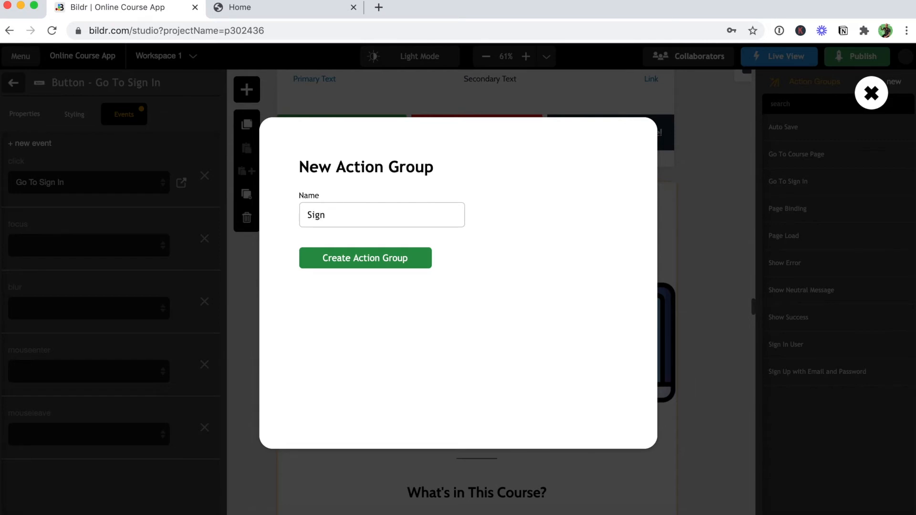
pyautogui.write(' In - Invalid')
pyautogui.click(365, 262)
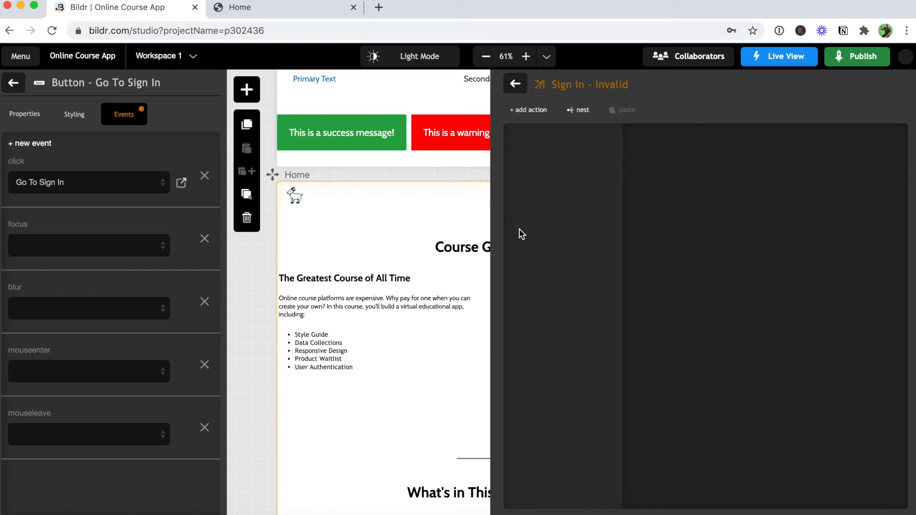
pyautogui.click(311, 11)
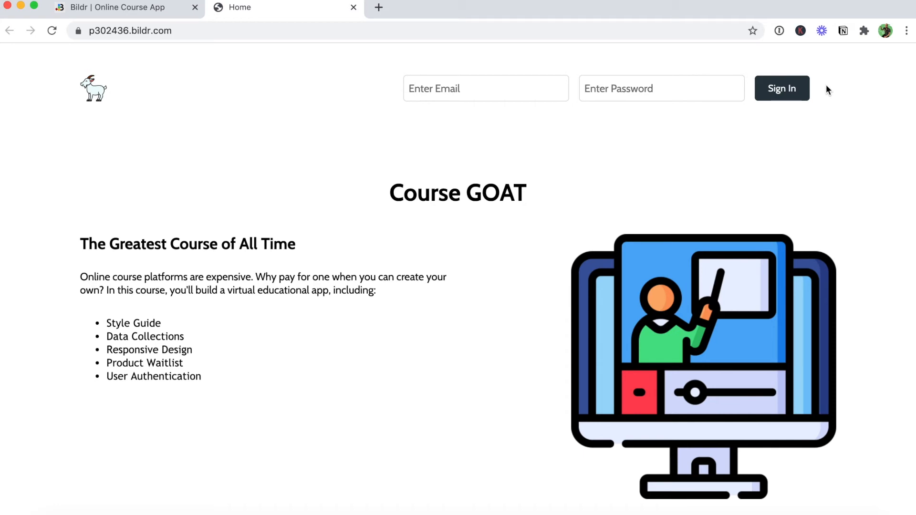
pyautogui.click(156, 9)
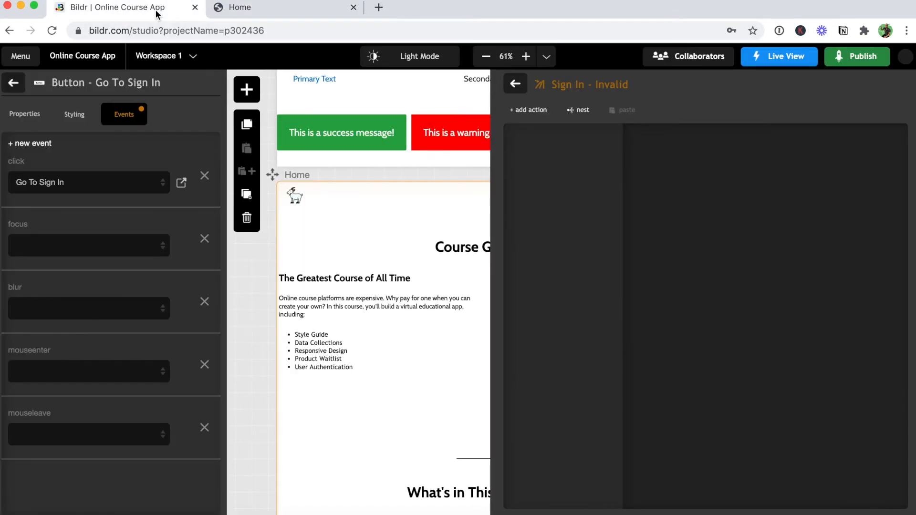
# Add an Add Style Class action applying Warning Color to Container - Sign In.
pyautogui.click(530, 111)
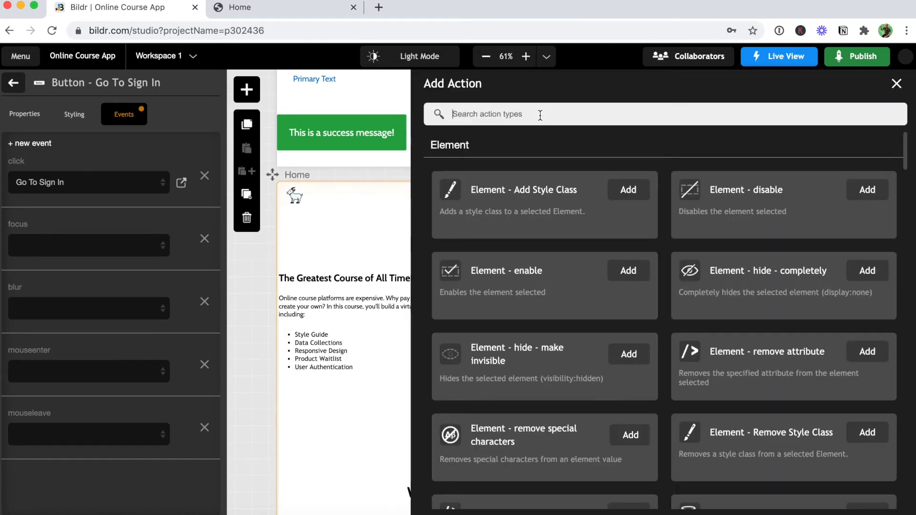
pyautogui.click(627, 190)
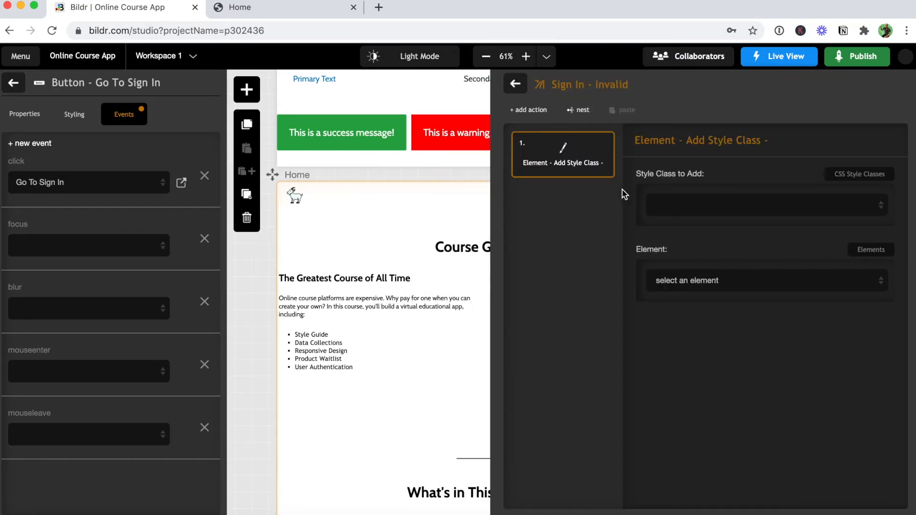
pyautogui.click(672, 209)
pyautogui.scroll(-15, 715, 353)
pyautogui.scroll(-20, 717, 395)
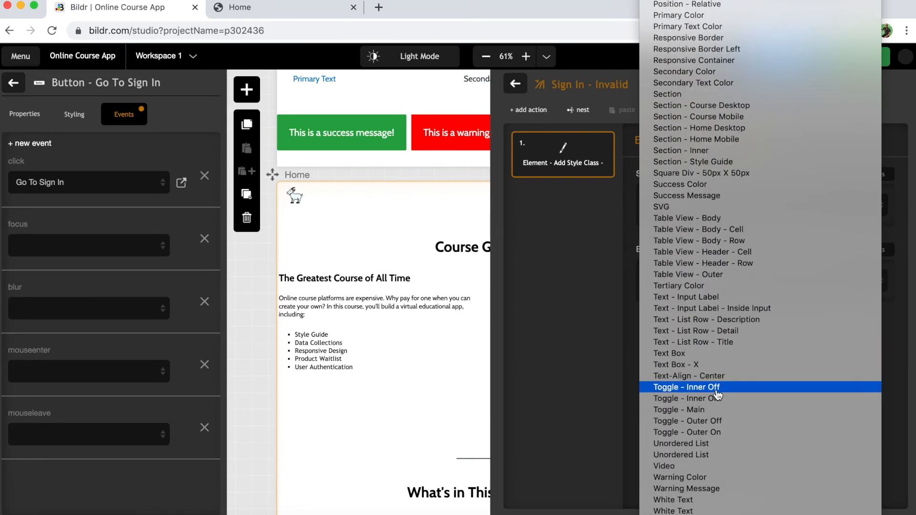
pyautogui.click(712, 479)
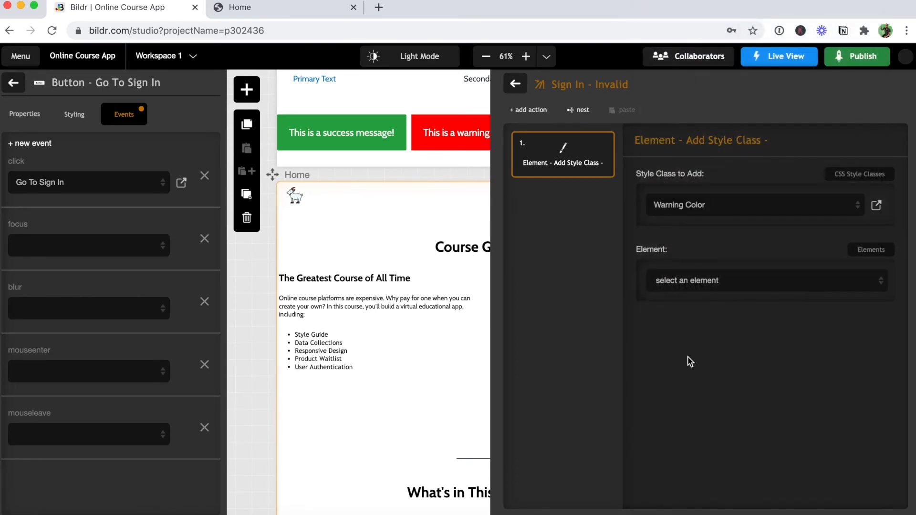
pyautogui.click(704, 284)
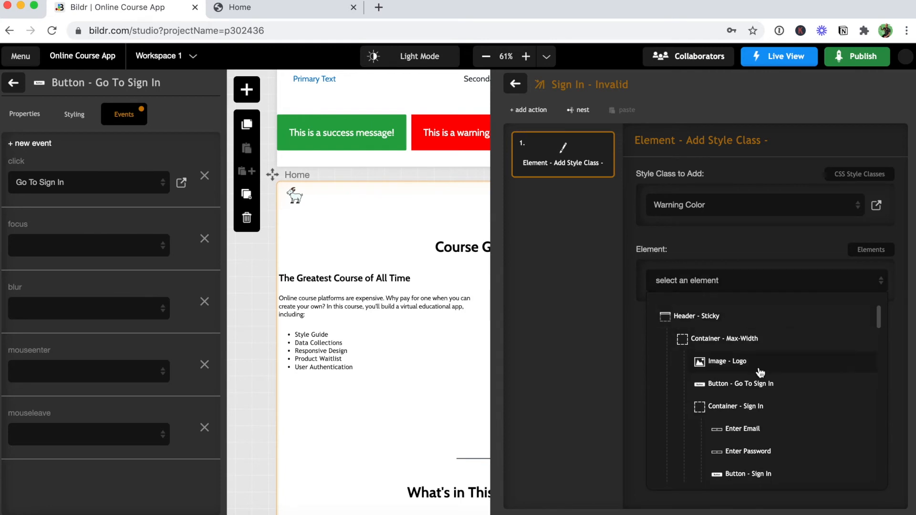
pyautogui.click(764, 406)
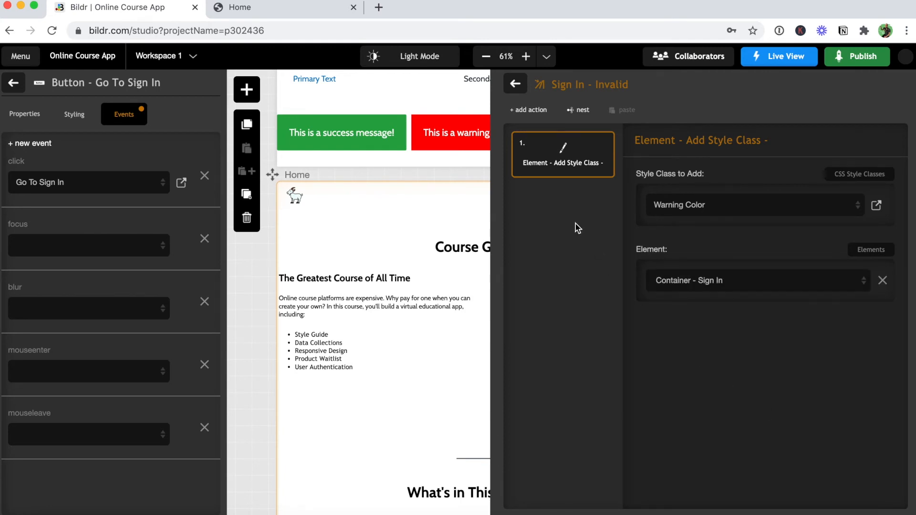
pyautogui.click(527, 109)
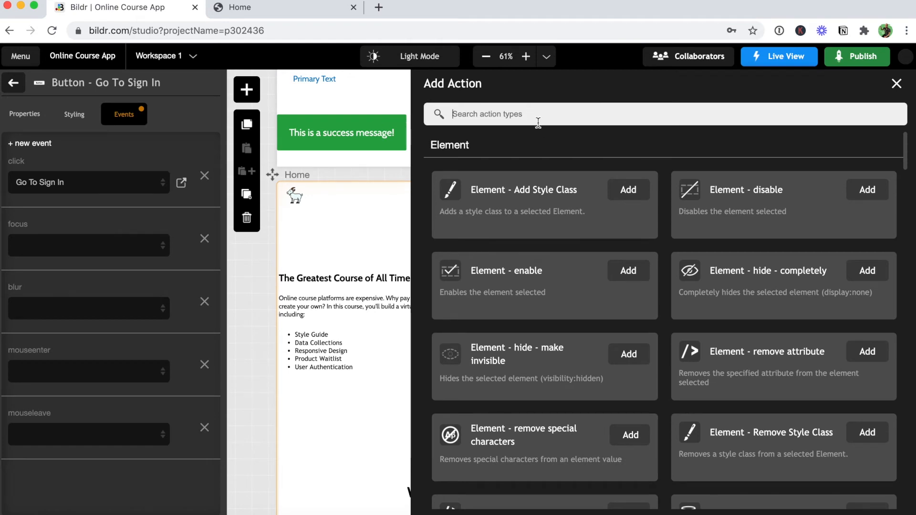
# Add a second Add Style Class action applying Padding - 15px to Container - Sign In.
pyautogui.click(628, 190)
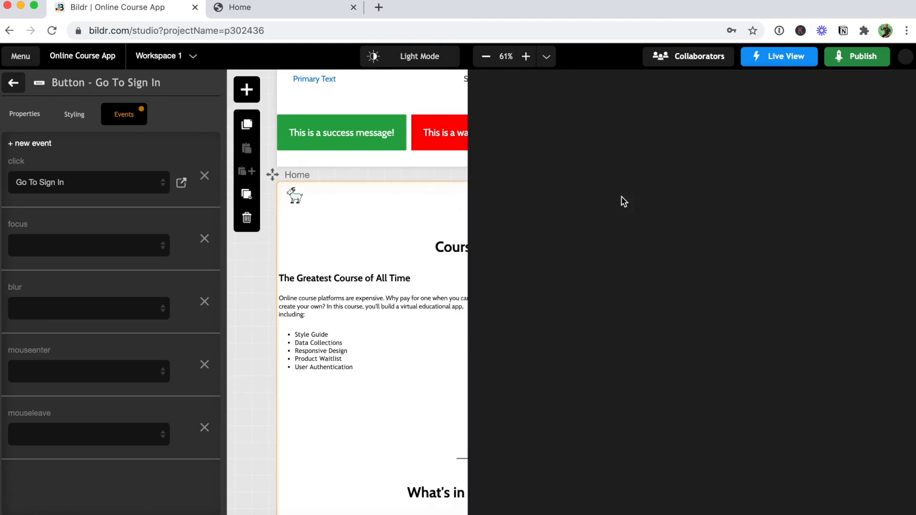
pyautogui.click(682, 210)
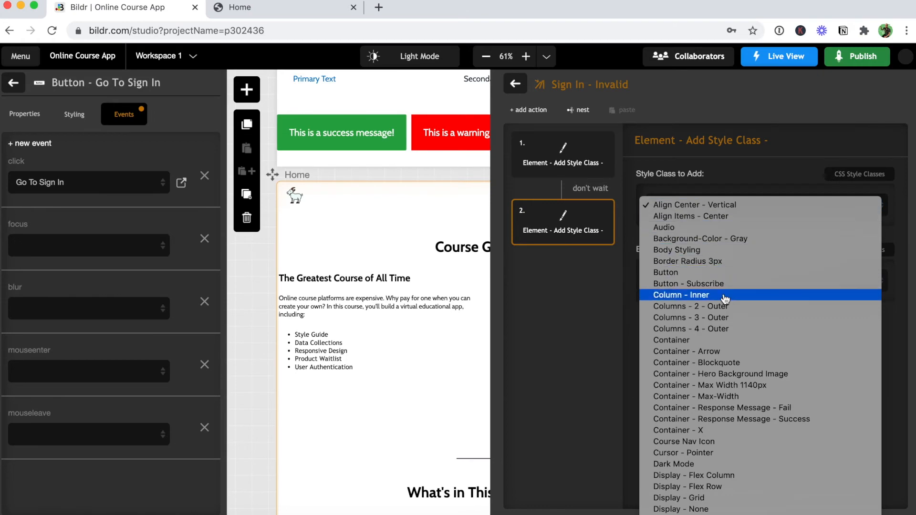
pyautogui.scroll(-15, 675, 300)
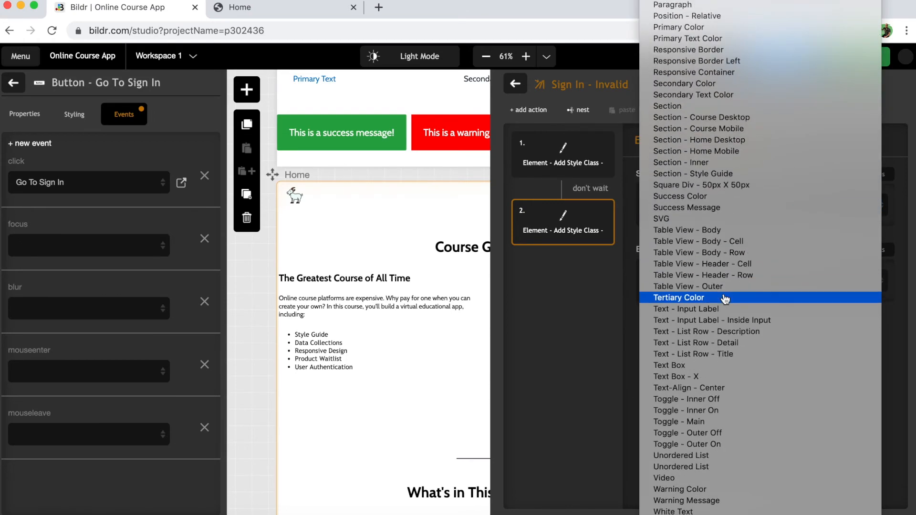
pyautogui.scroll(3, 725, 299)
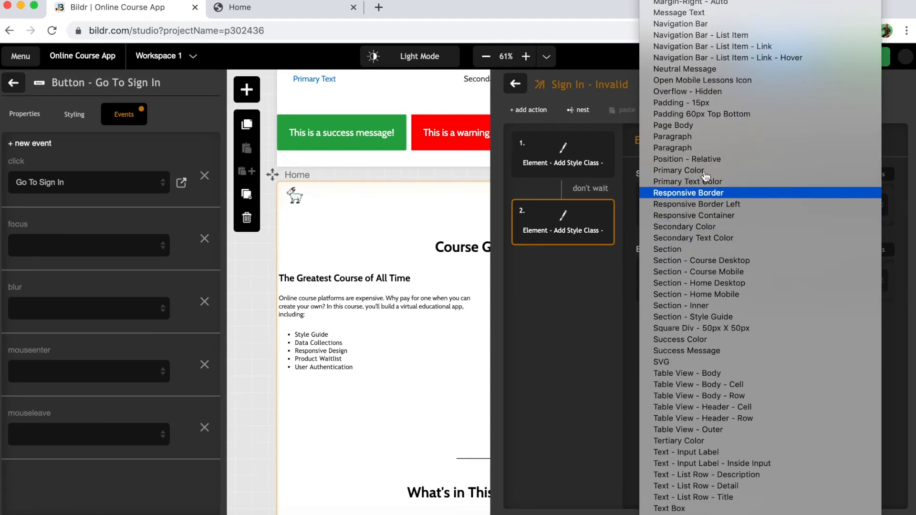
pyautogui.click(692, 105)
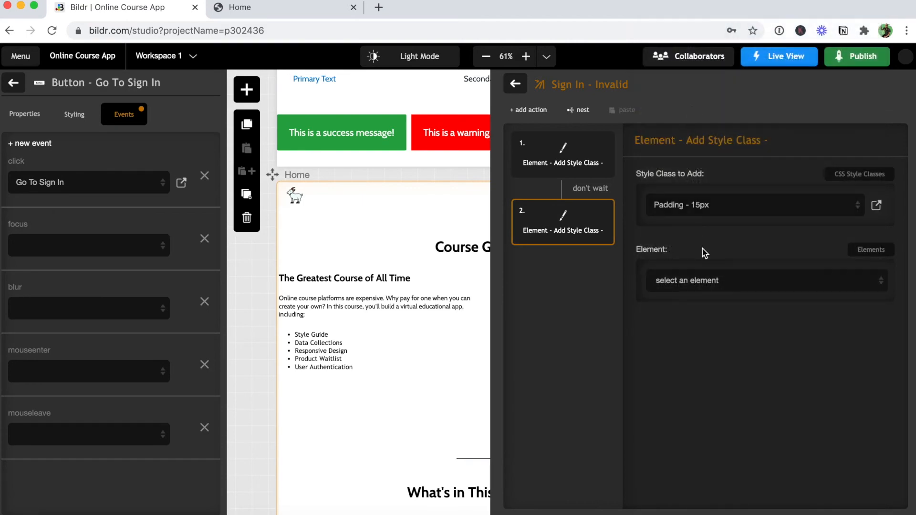
pyautogui.click(706, 281)
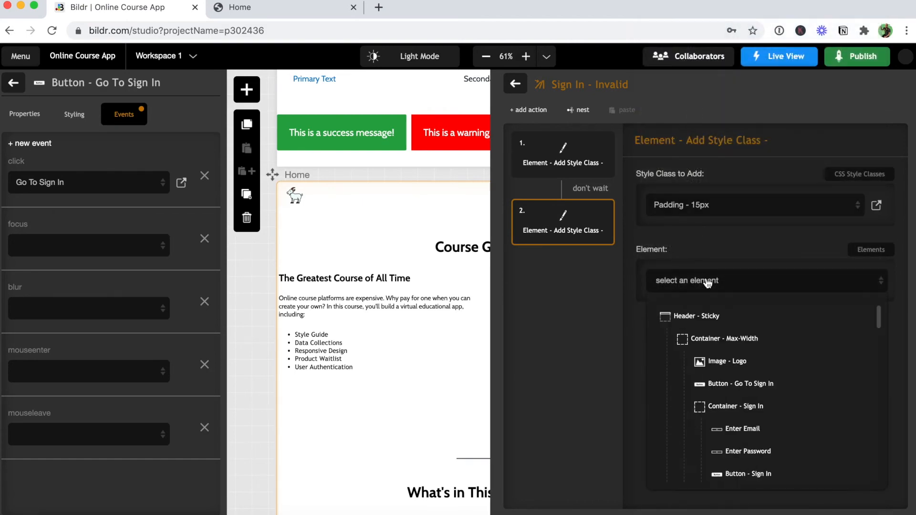
pyautogui.click(750, 406)
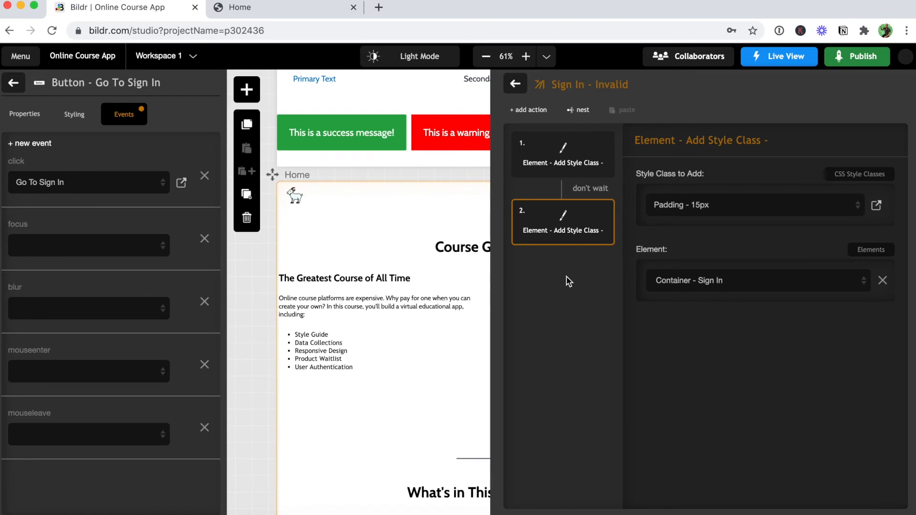
# Add a third Add Style Class action set to Border Radius 3px.
pyautogui.click(535, 112)
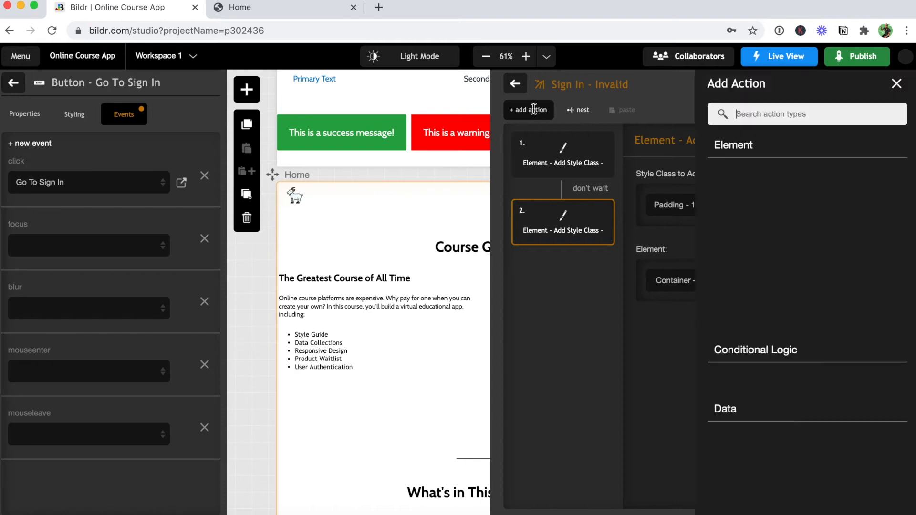
pyautogui.click(637, 191)
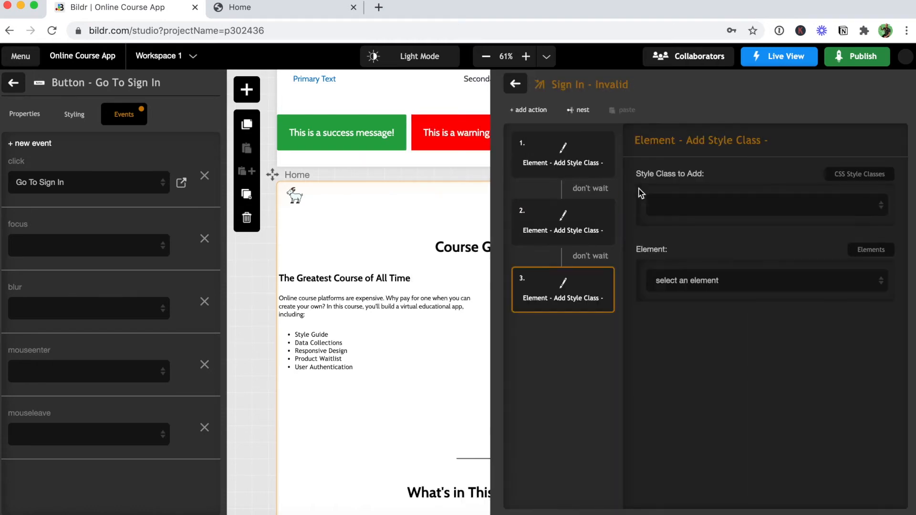
pyautogui.click(692, 209)
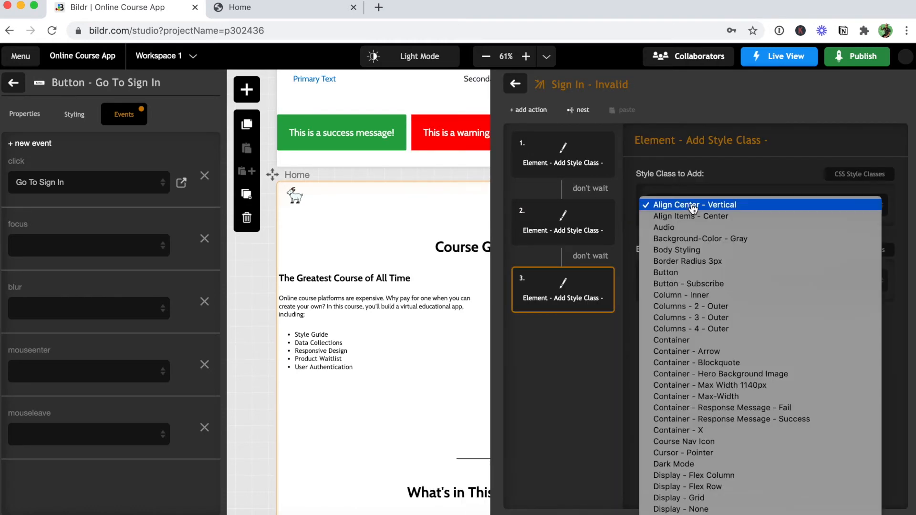
pyautogui.click(699, 262)
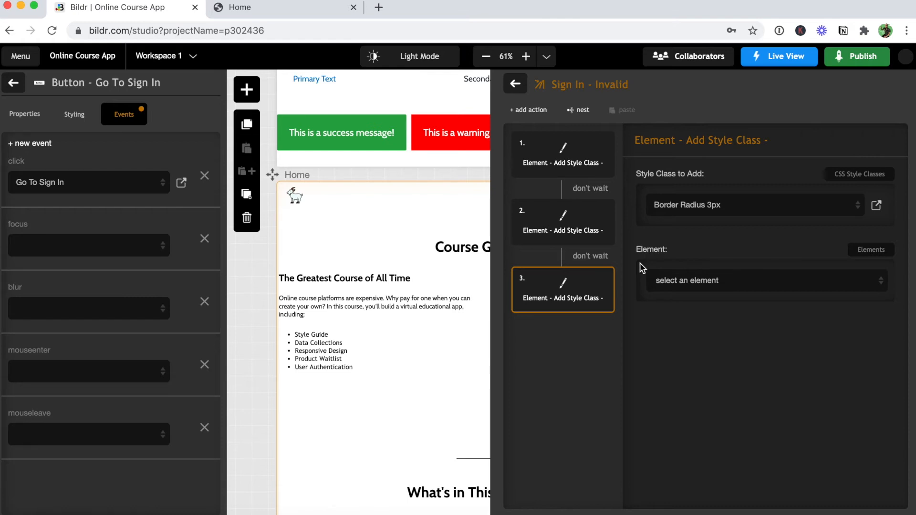
# Add hide-completely actions for the Enter Email and Enter Password fields.
pyautogui.click(530, 110)
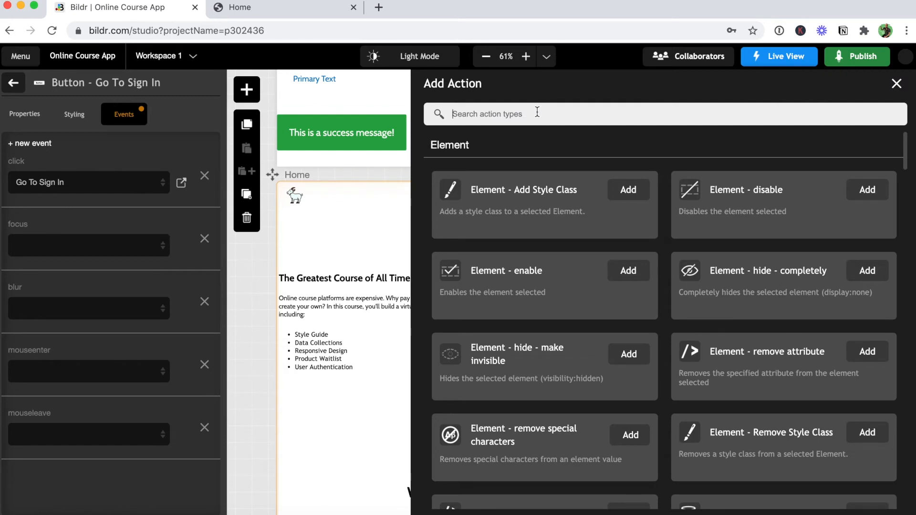
pyautogui.write('hide')
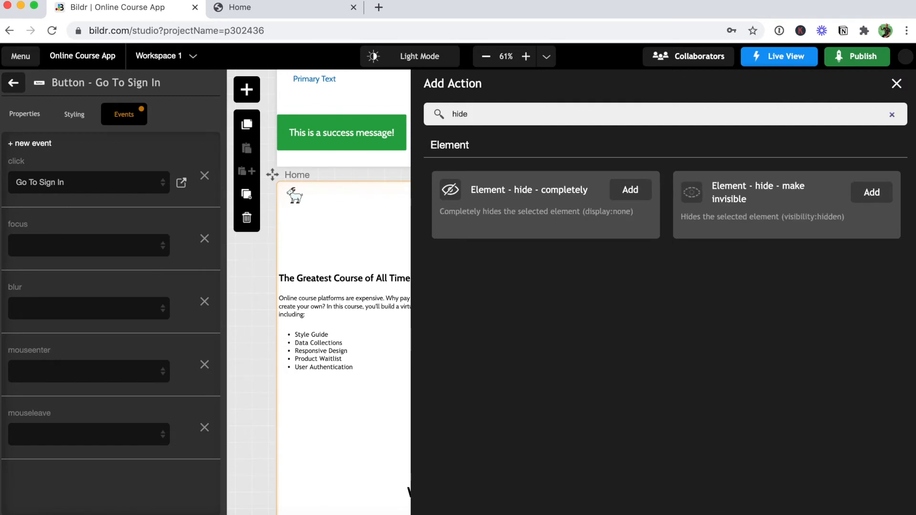
pyautogui.click(630, 190)
pyautogui.click(696, 213)
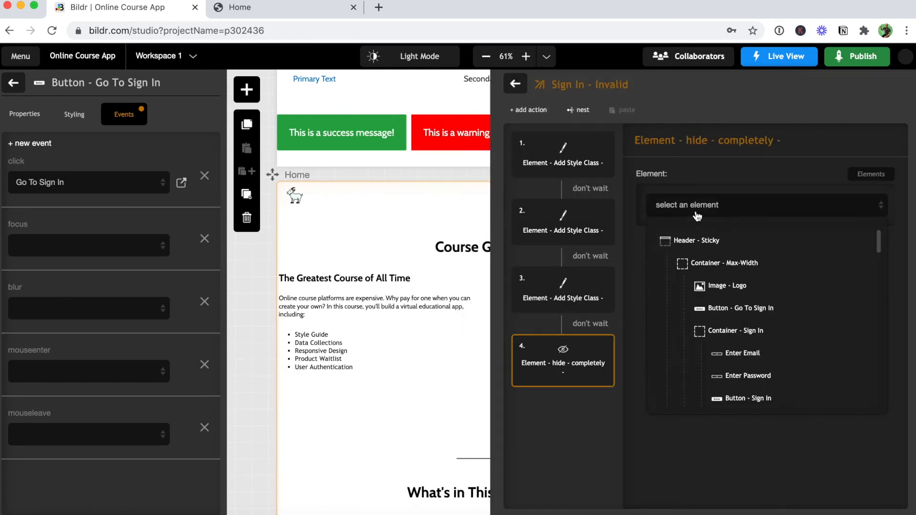
pyautogui.click(761, 353)
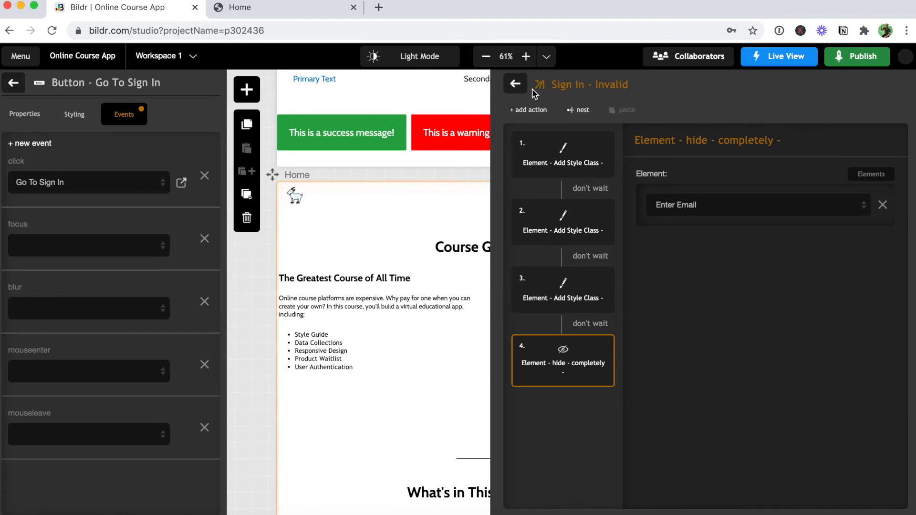
pyautogui.click(530, 110)
pyautogui.write('hide')
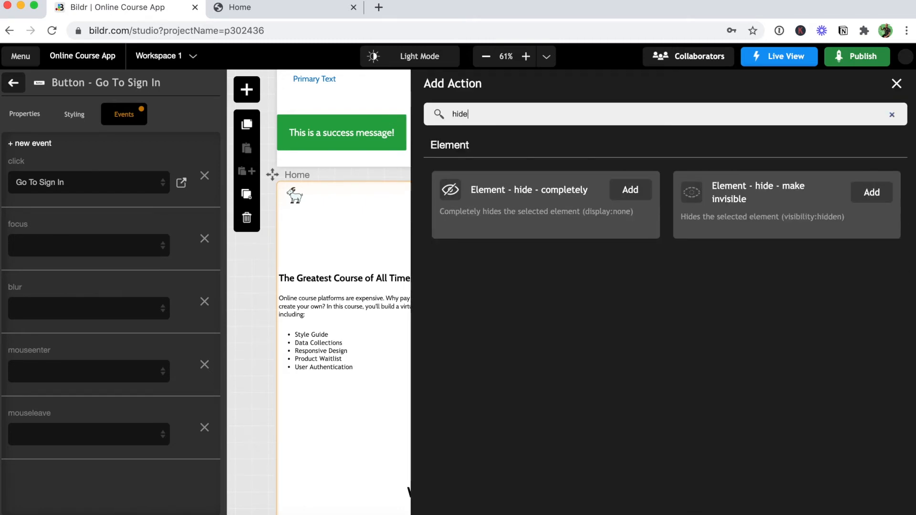
pyautogui.click(641, 190)
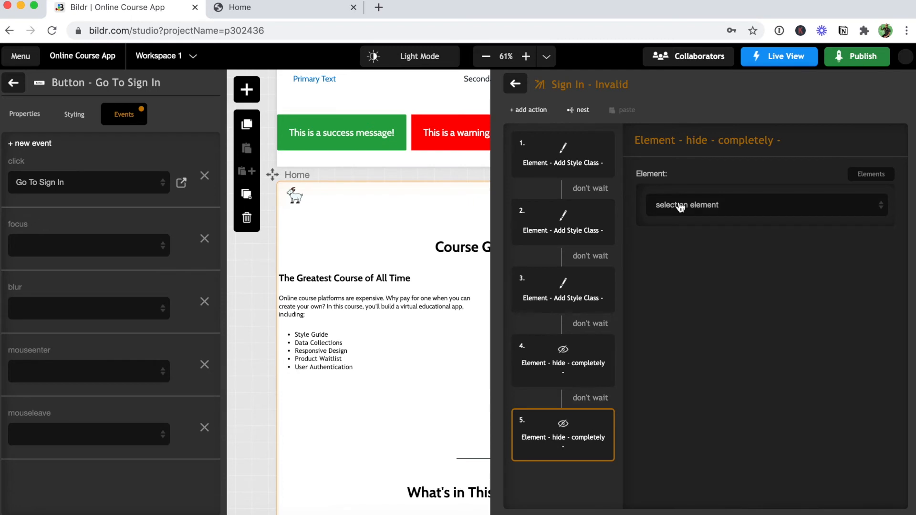
pyautogui.click(679, 206)
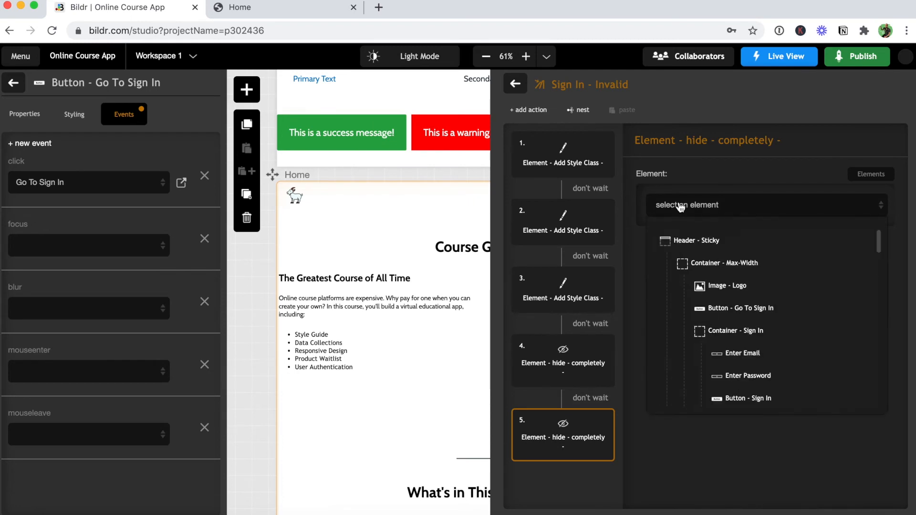
pyautogui.click(763, 376)
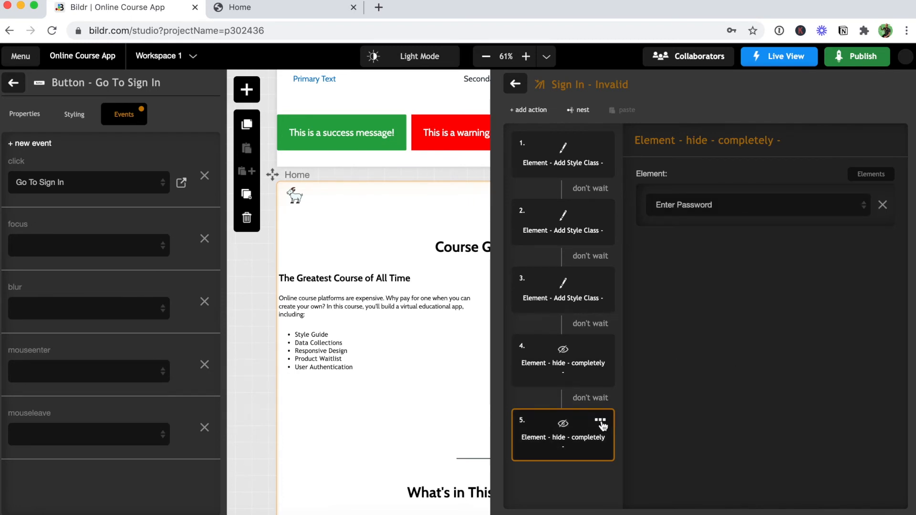
# Duplicate the last hide action and retarget the copy to hide Button - Sign In.
pyautogui.click(602, 424)
pyautogui.click(582, 472)
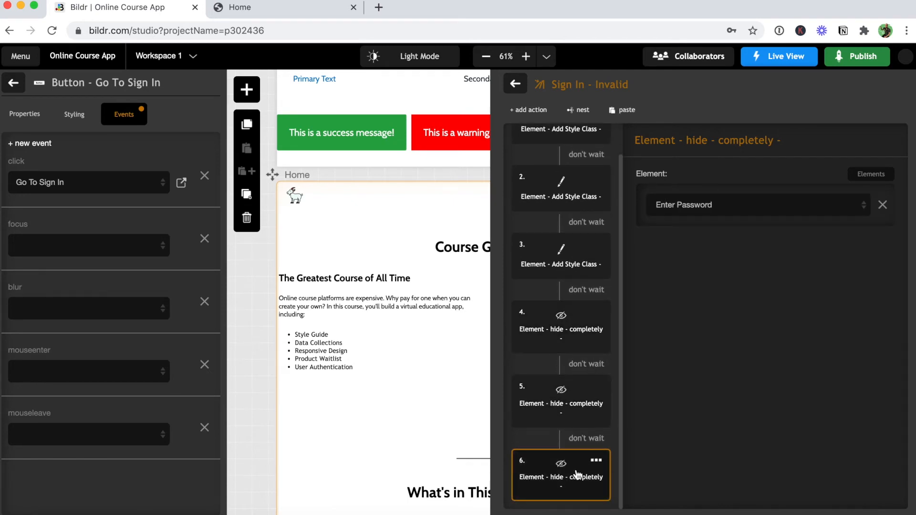
pyautogui.click(708, 210)
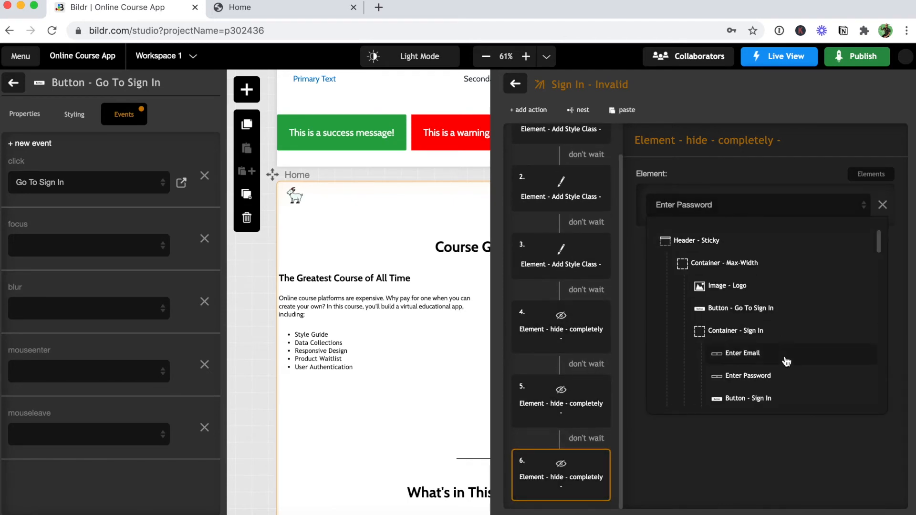
pyautogui.click(782, 398)
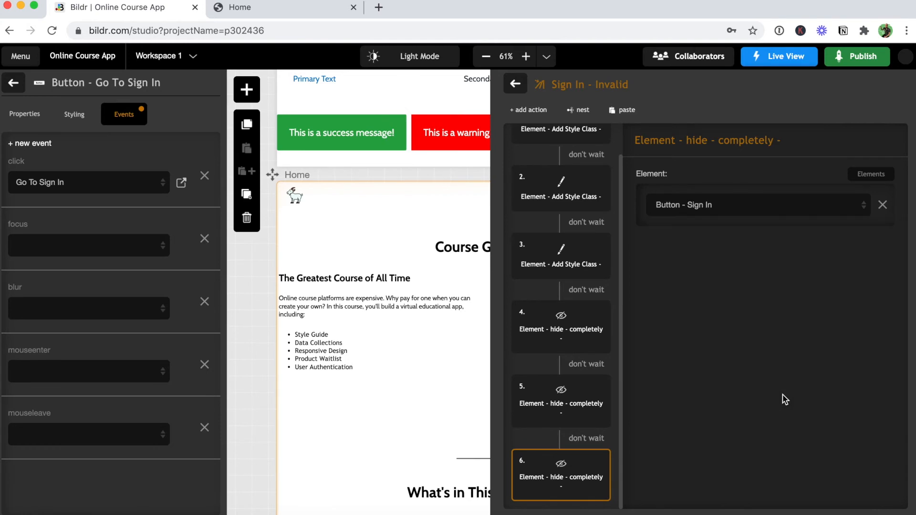
pyautogui.click(528, 109)
# Add an Element - show action revealing Text Box - Invalid user name or password.
pyautogui.write('show')
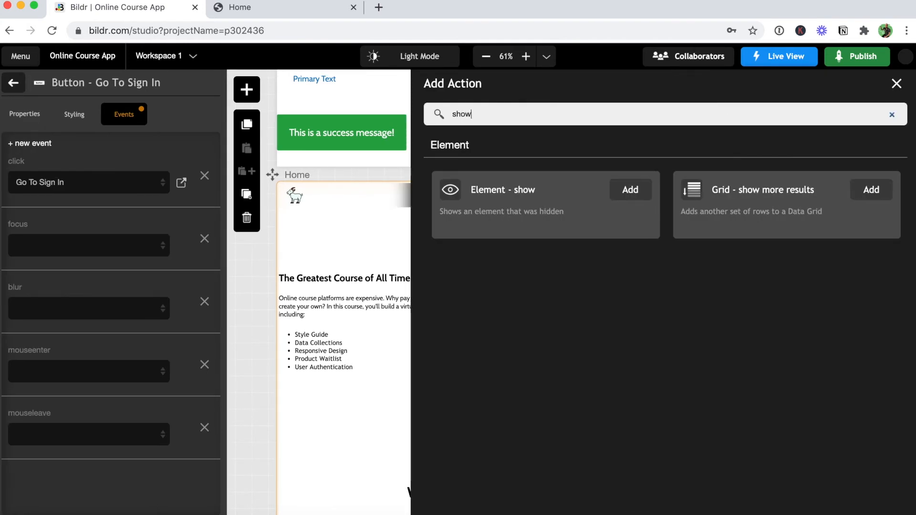
pyautogui.click(630, 190)
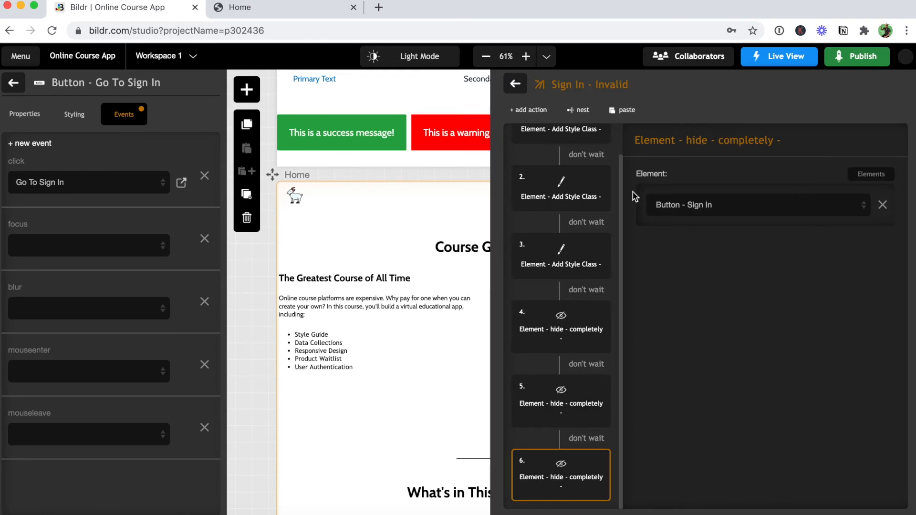
pyautogui.click(686, 215)
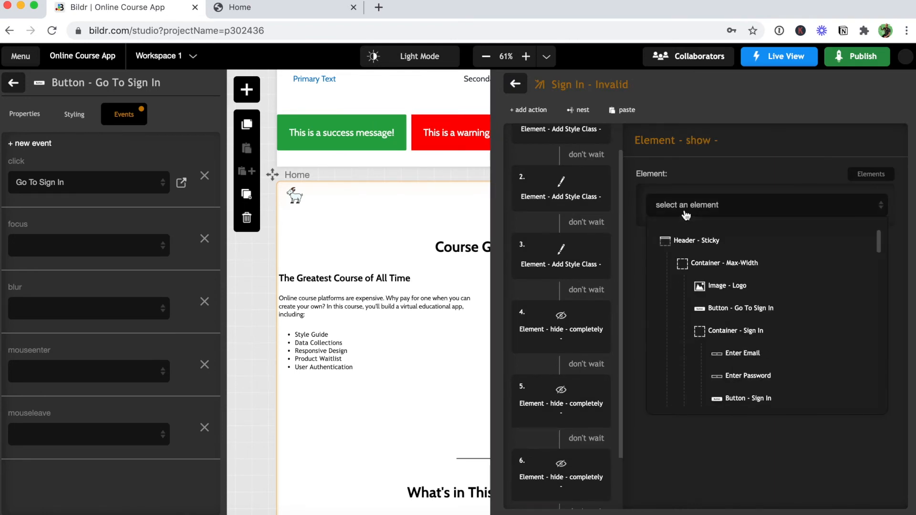
pyautogui.scroll(-3, 722, 269)
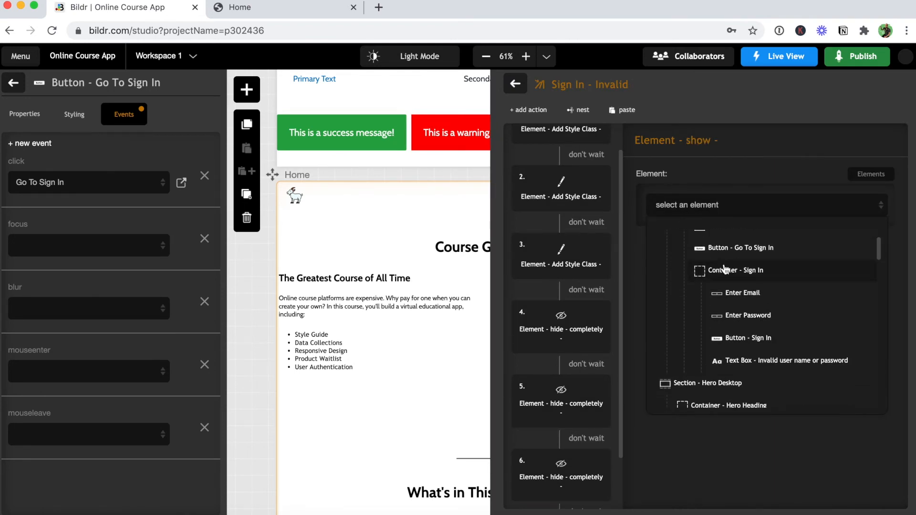
pyautogui.click(750, 362)
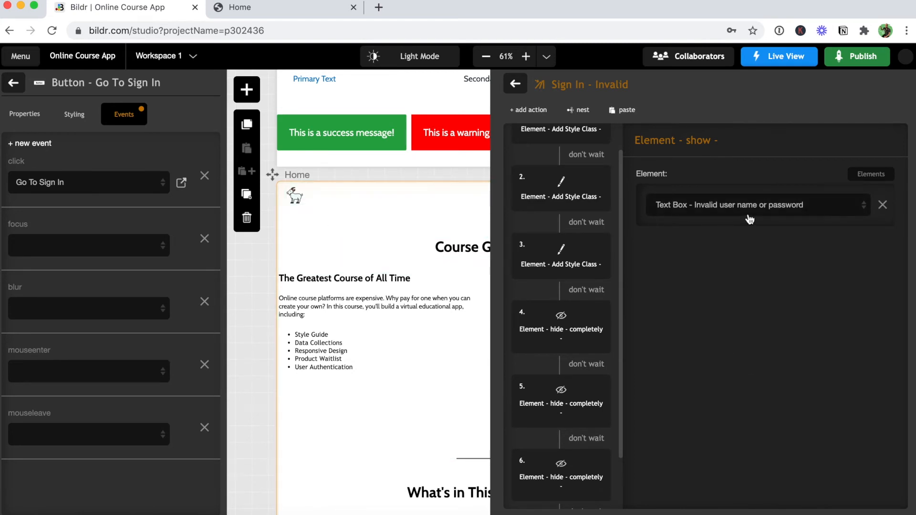
pyautogui.click(321, 171)
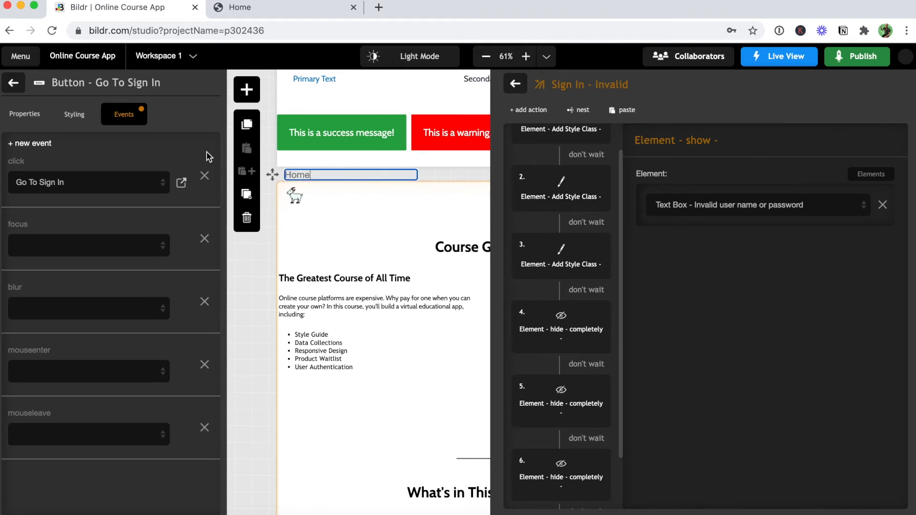
# Set the error text box's display text to 'Invalid user name or password.' and close the action group.
pyautogui.click(17, 84)
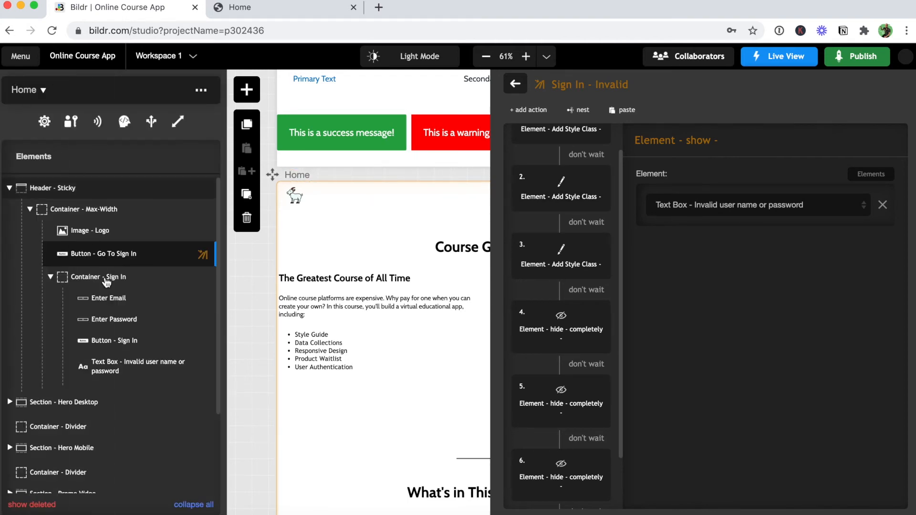
pyautogui.click(205, 367)
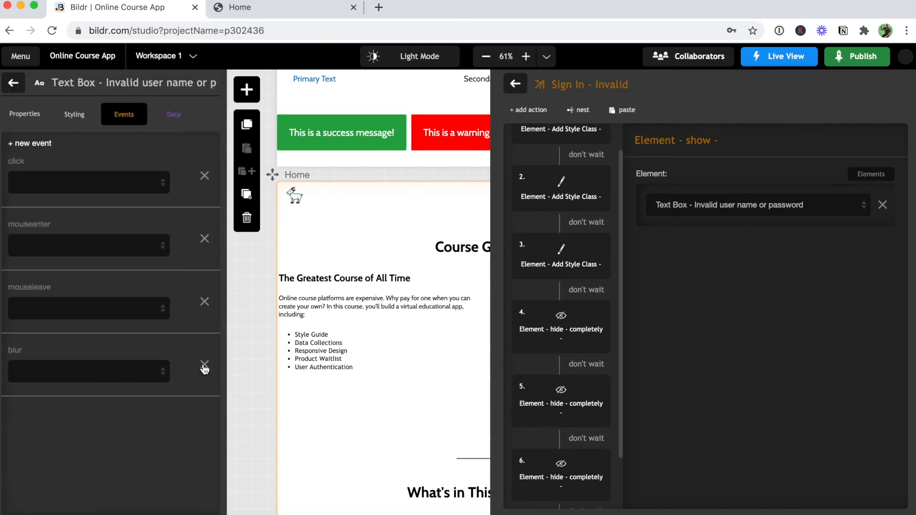
pyautogui.click(27, 117)
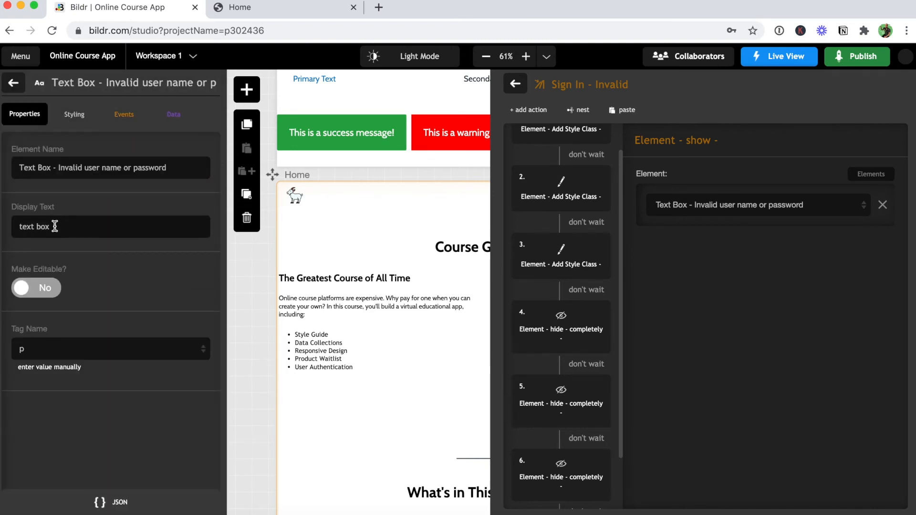
pyautogui.moveTo(58, 167); pyautogui.dragTo(159, 179)
pyautogui.hotkey('ctrl', 'c')
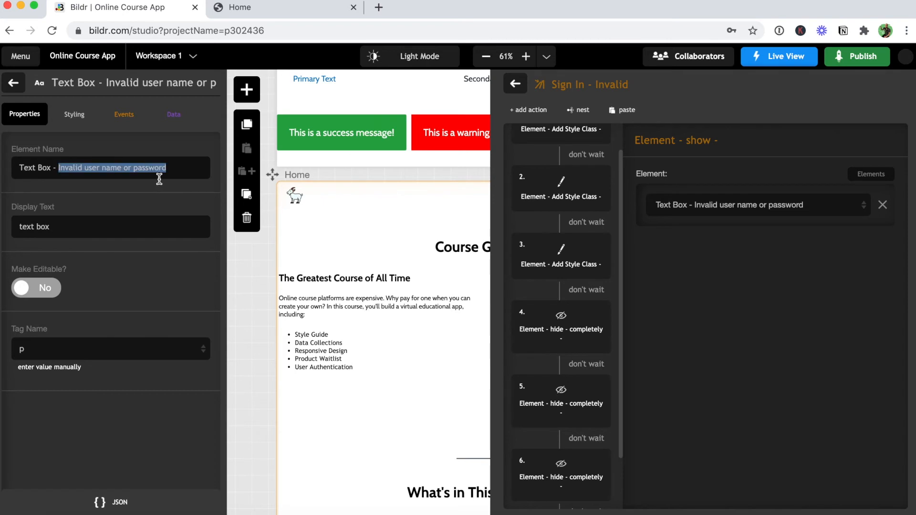
pyautogui.tripleClick(67, 232)
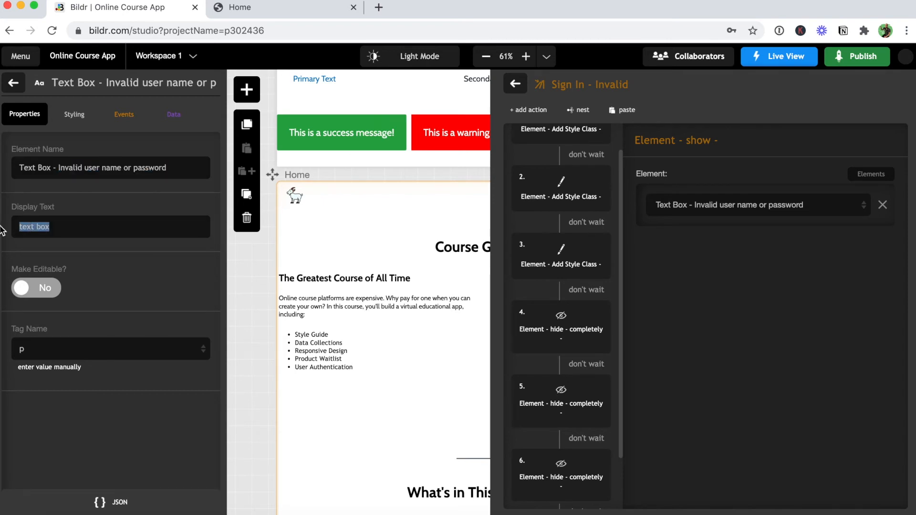
pyautogui.hotkey('ctrl', 'v')
pyautogui.write('.')
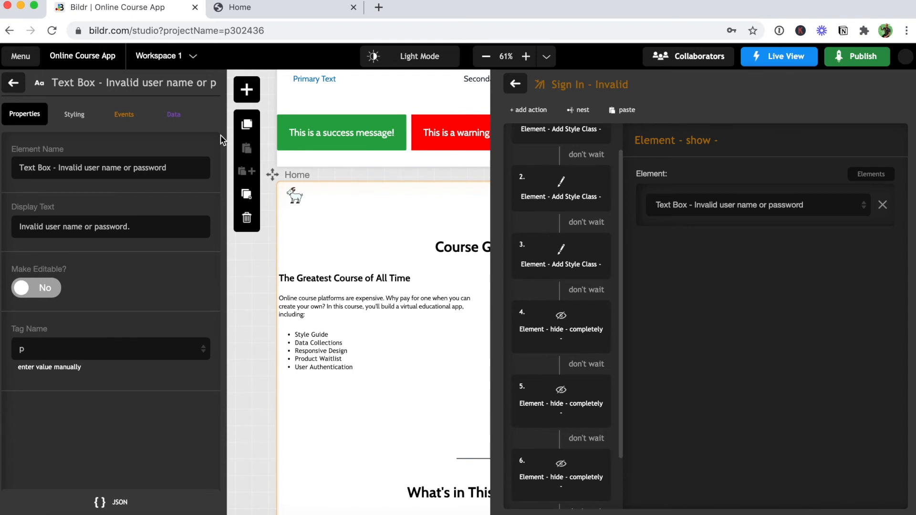
pyautogui.click(515, 84)
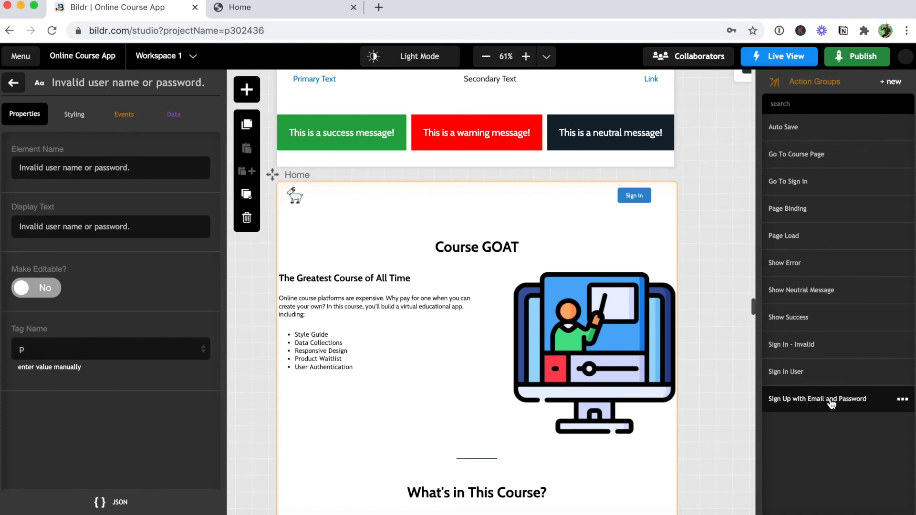
# In Sign In User, set Login ID to Enter Email and Password to Enter Password.
pyautogui.click(767, 374)
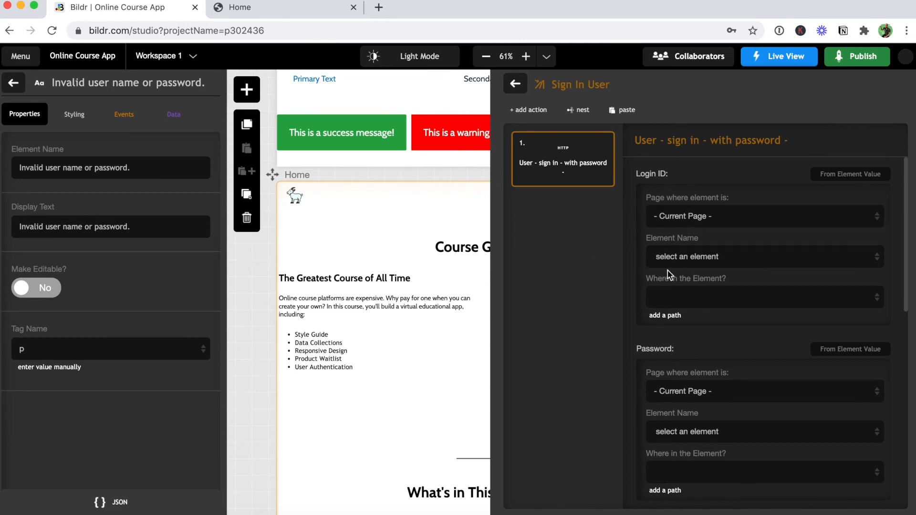
pyautogui.click(716, 258)
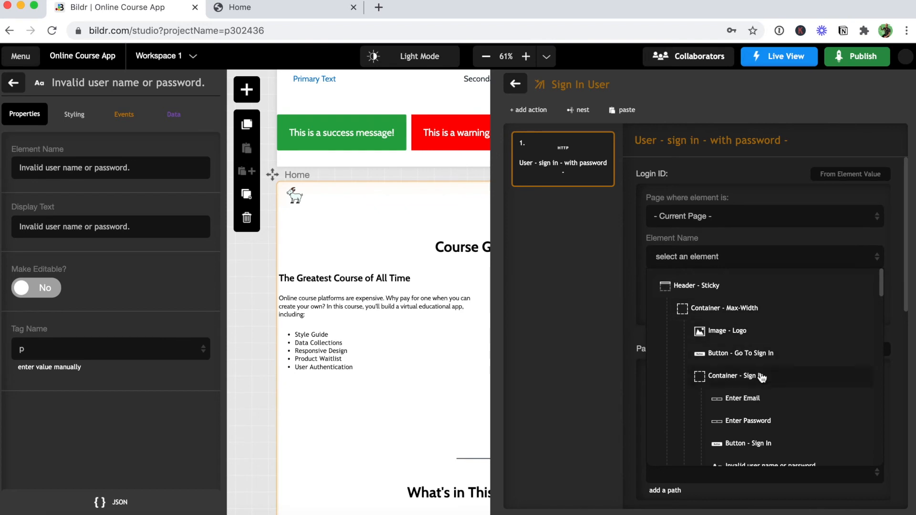
pyautogui.click(763, 399)
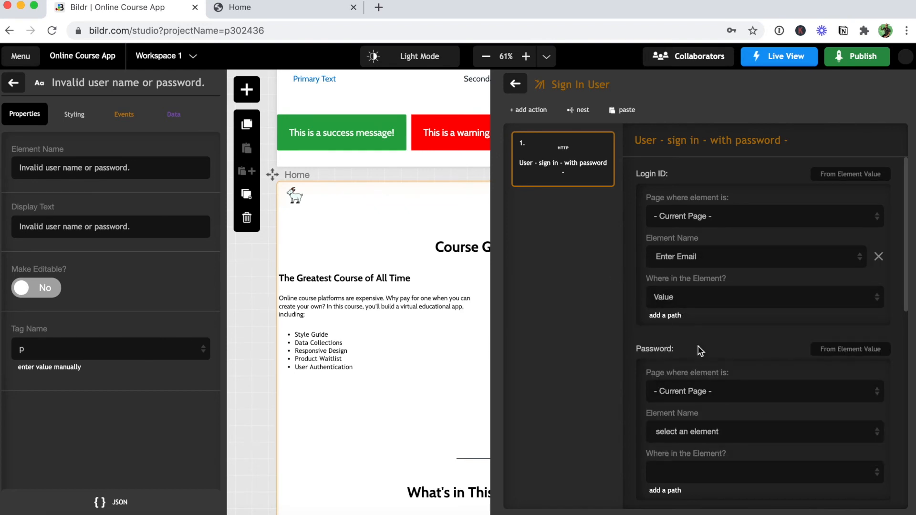
pyautogui.scroll(-4, 677, 318)
pyautogui.click(687, 314)
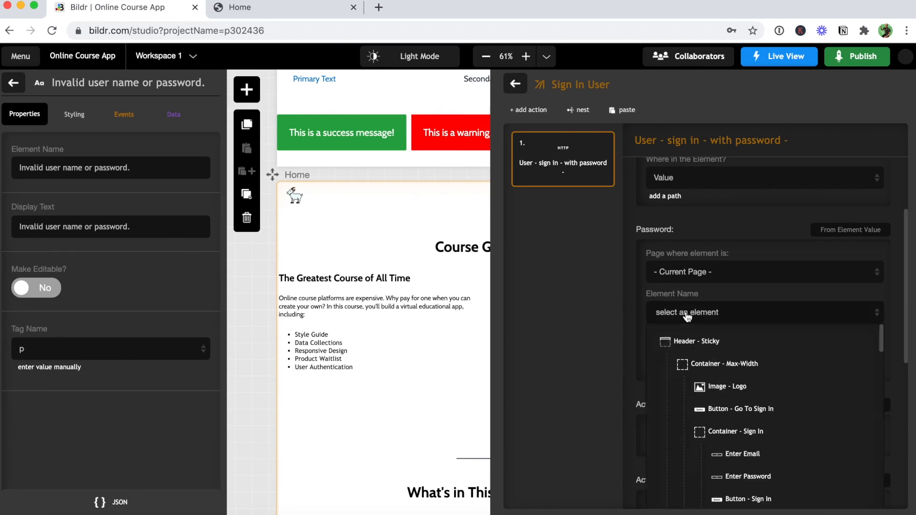
pyautogui.scroll(-3, 741, 396)
pyautogui.click(747, 426)
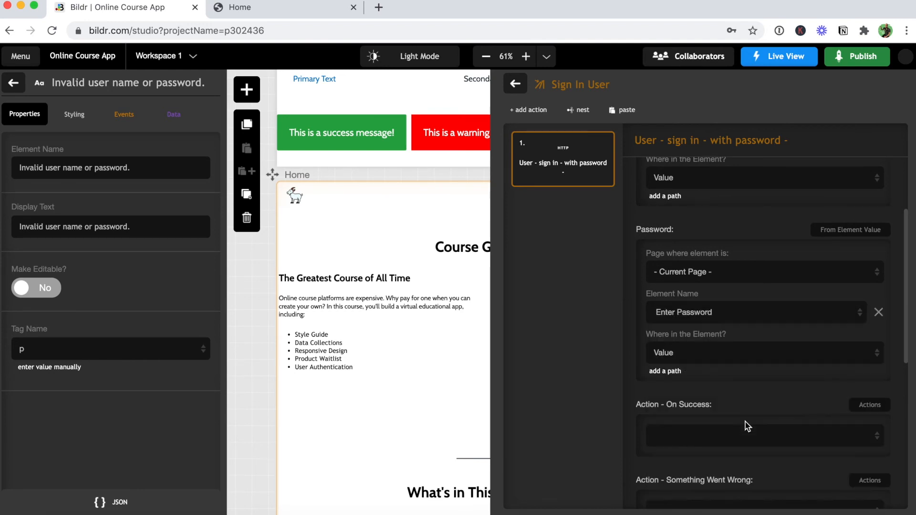
# Set On Success to Go To Course Page and invalid credentials to Sign In - Invalid.
pyautogui.scroll(-4, 674, 399)
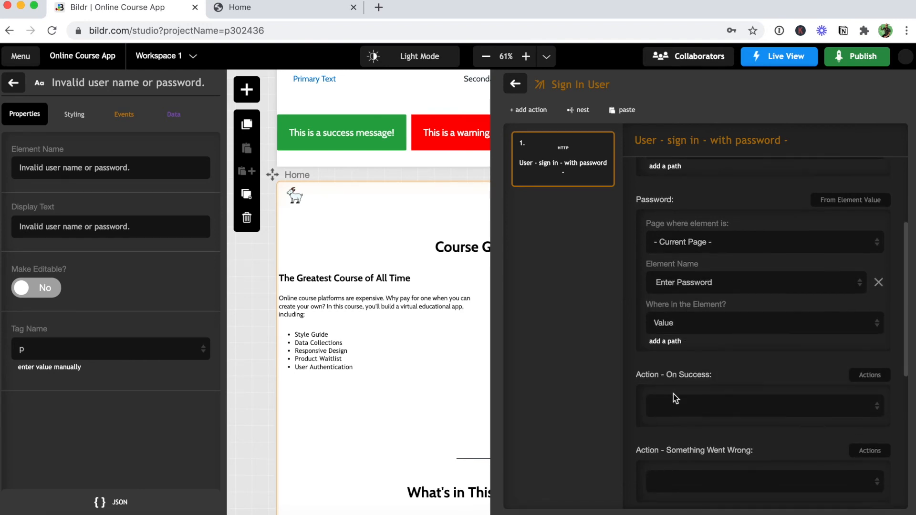
pyautogui.scroll(-2, 675, 399)
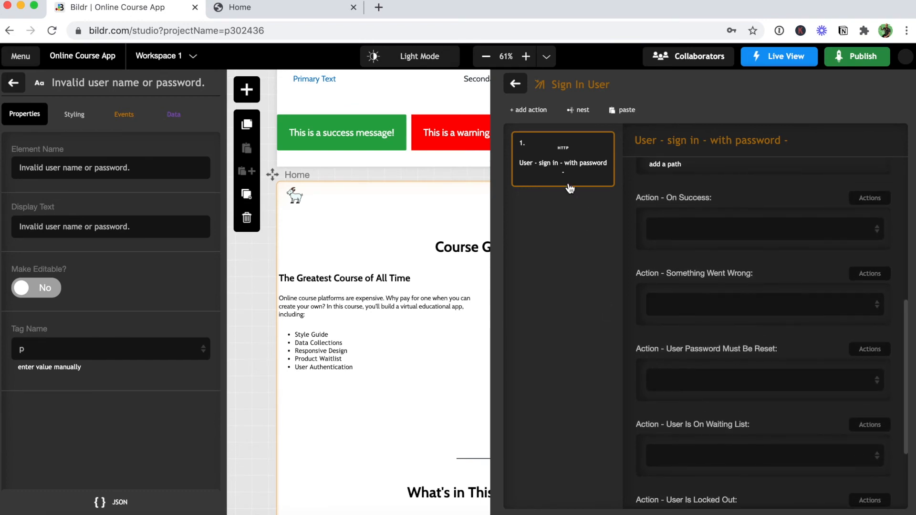
pyautogui.click(688, 236)
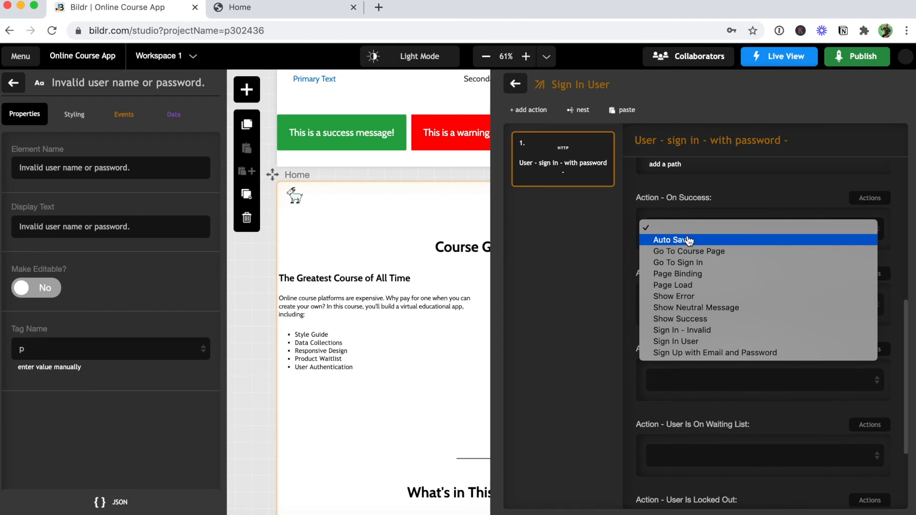
pyautogui.click(687, 251)
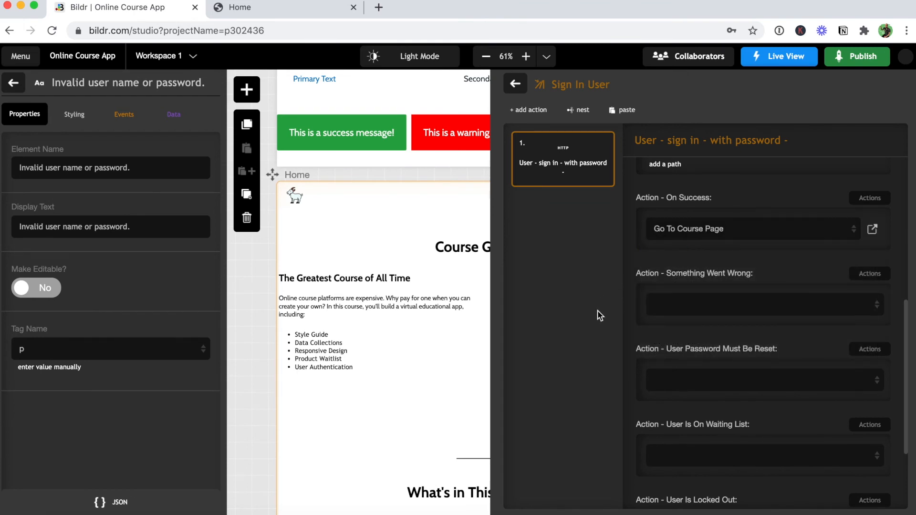
pyautogui.scroll(-3, 711, 384)
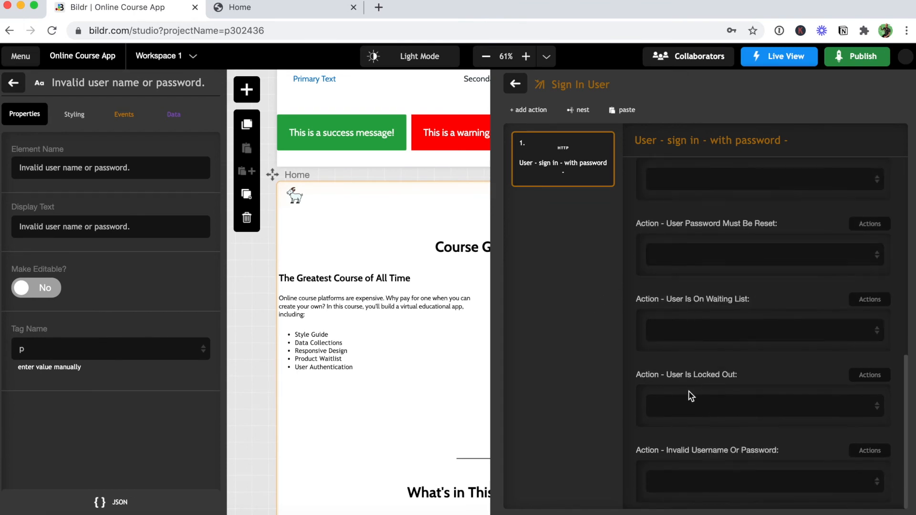
pyautogui.click(695, 484)
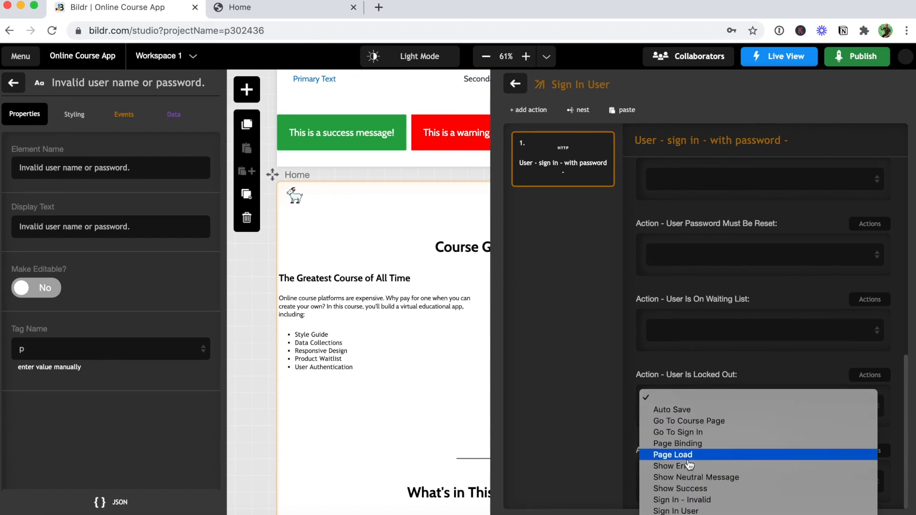
pyautogui.click(701, 501)
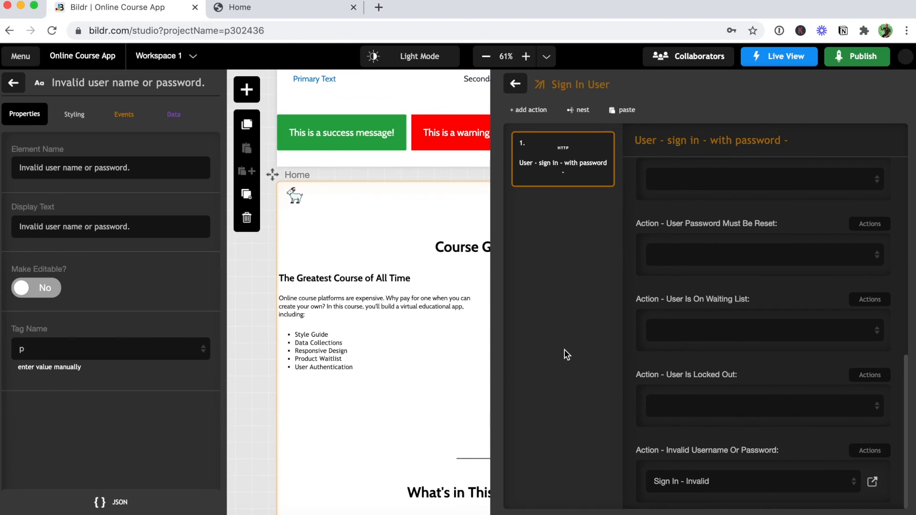
# Set Button - Sign In's click event to run the Sign In User action group.
pyautogui.click(516, 85)
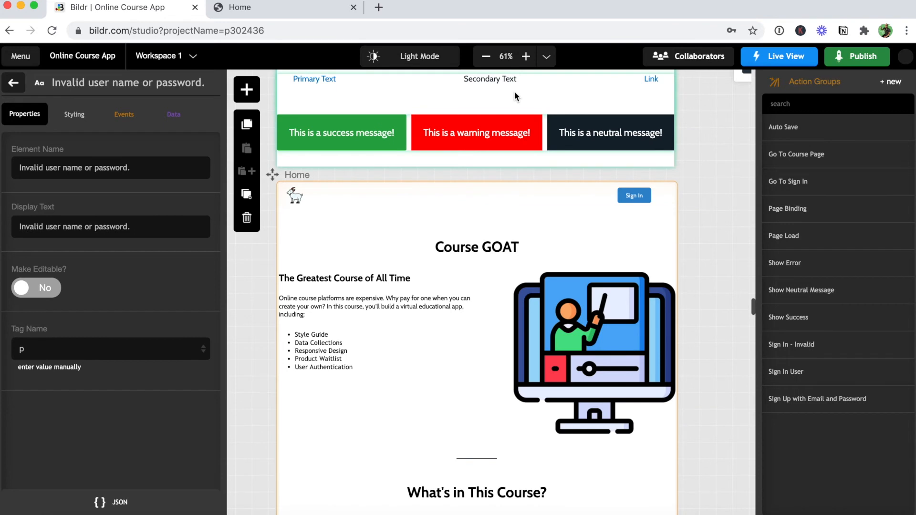
pyautogui.click(11, 84)
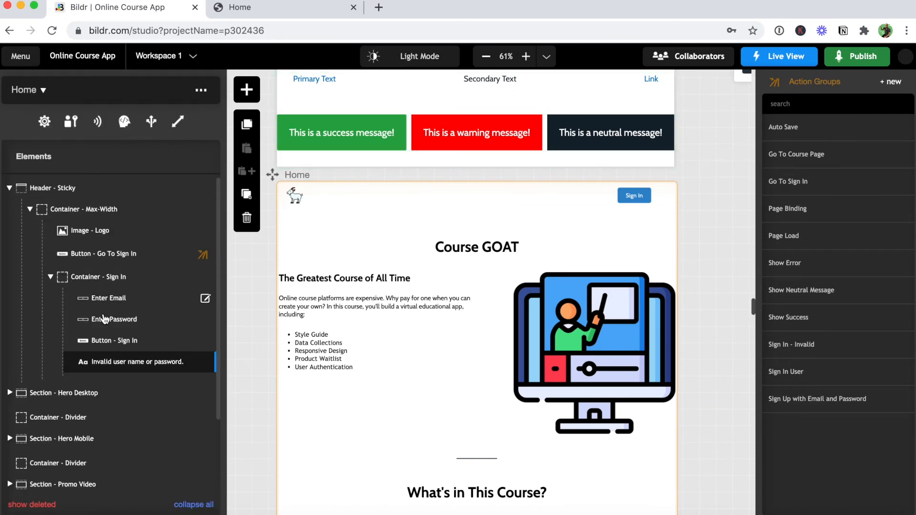
pyautogui.click(206, 342)
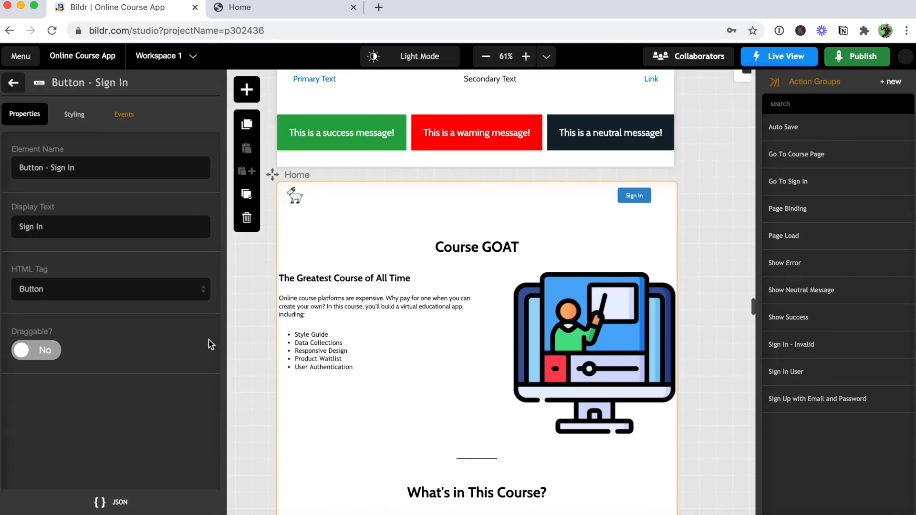
pyautogui.click(125, 118)
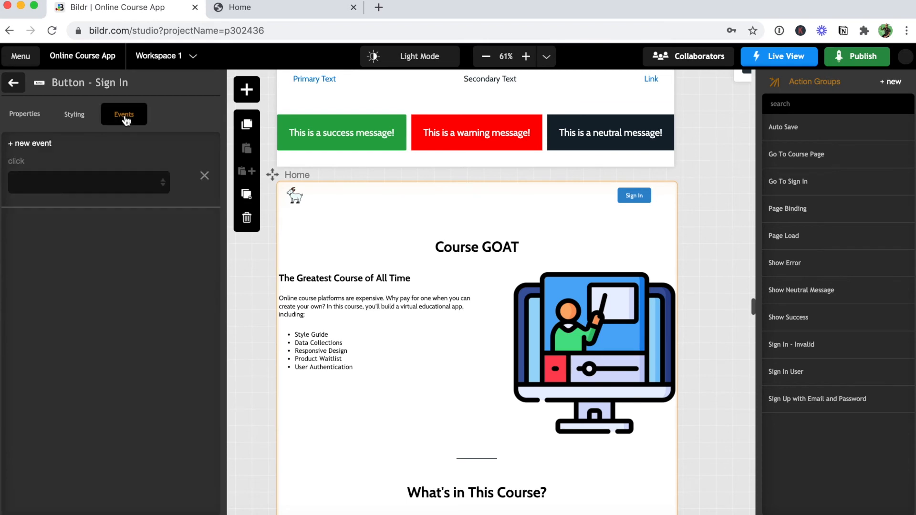
pyautogui.click(84, 179)
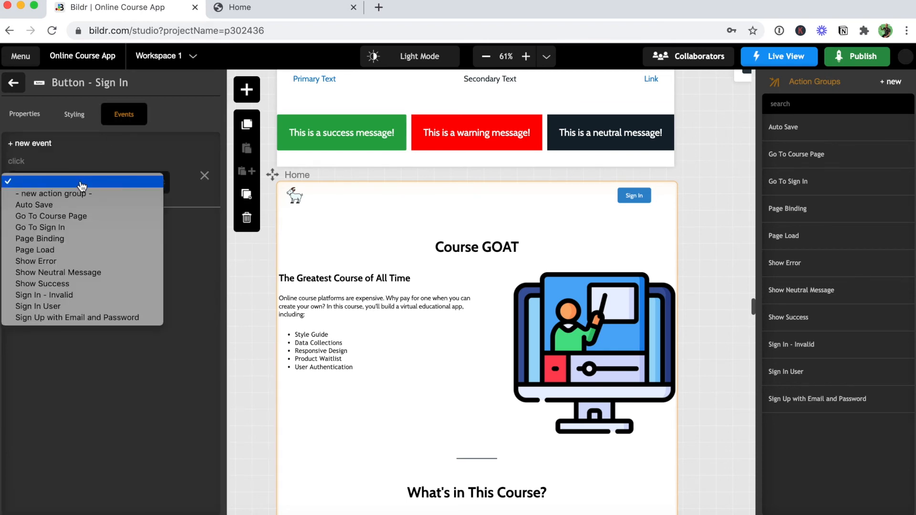
pyautogui.click(99, 307)
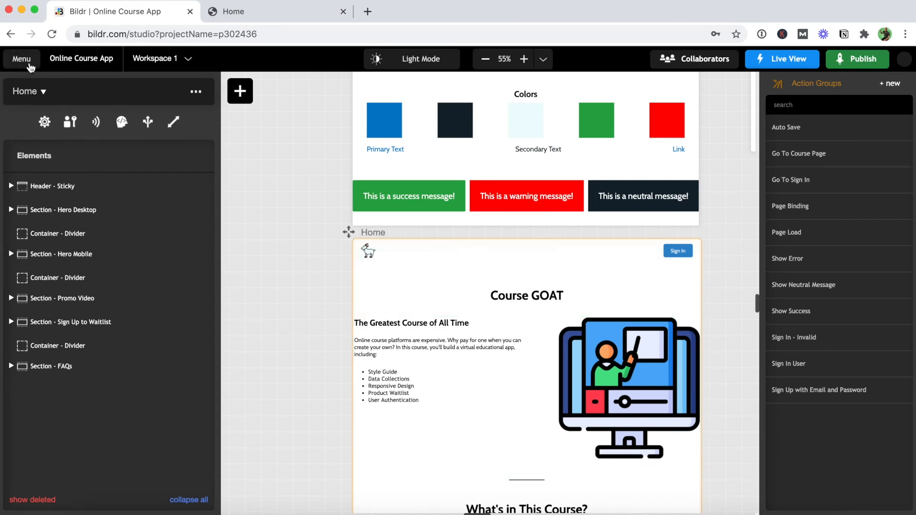
# Move the second test user off the waiting list in End Users, then reload the studio.
pyautogui.click(27, 61)
pyautogui.click(67, 222)
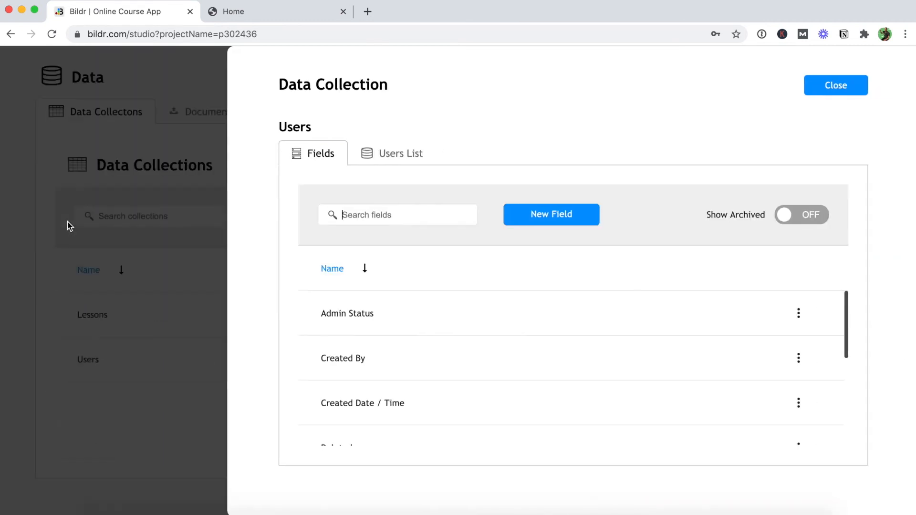
pyautogui.click(371, 155)
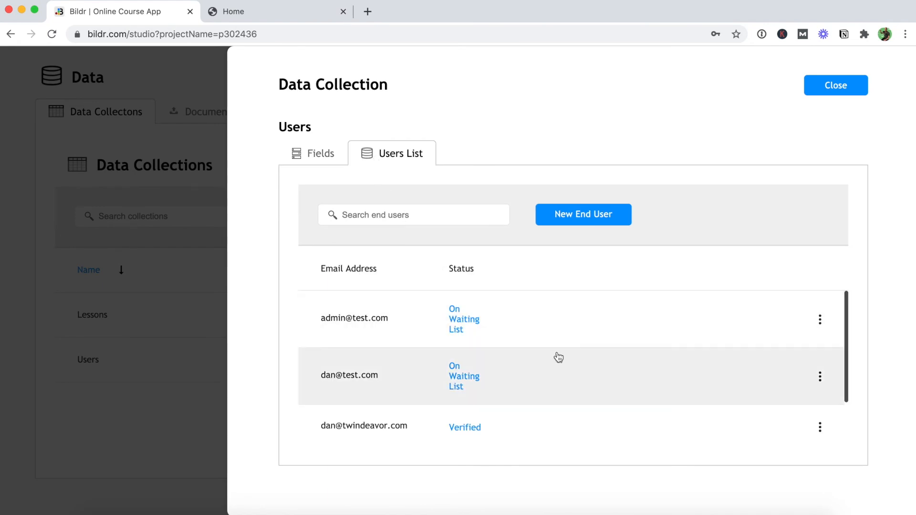
pyautogui.scroll(-2, 557, 359)
pyautogui.scroll(2, 557, 359)
pyautogui.click(820, 378)
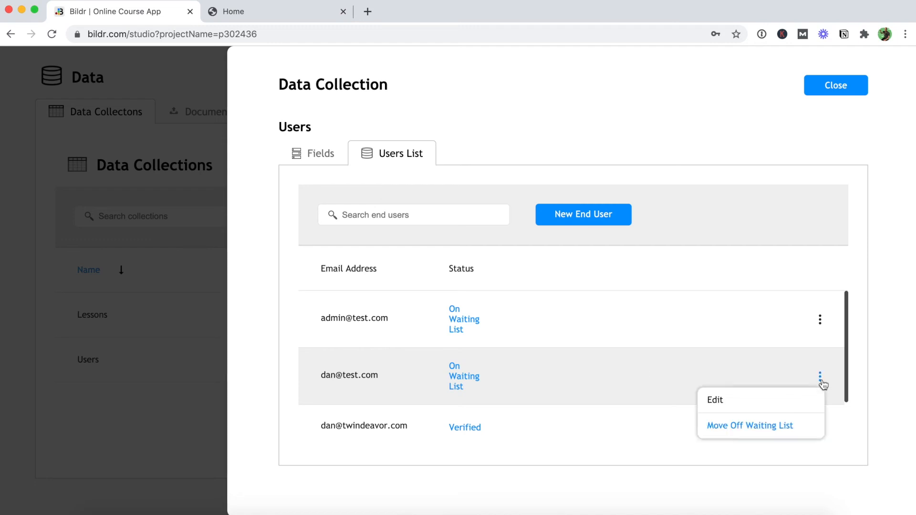
pyautogui.click(772, 426)
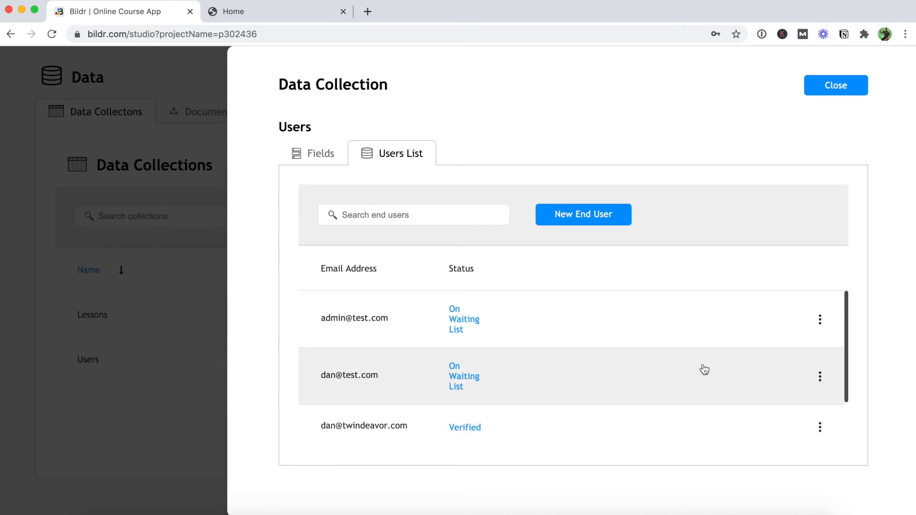
pyautogui.click(52, 34)
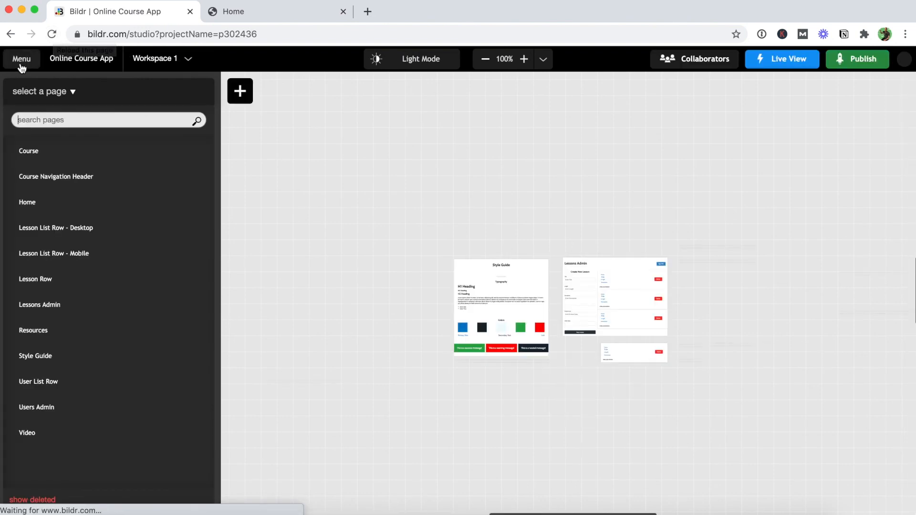
# Check in the End Users list that the second test user shows Verified, then close its details.
pyautogui.click(22, 59)
pyautogui.click(57, 219)
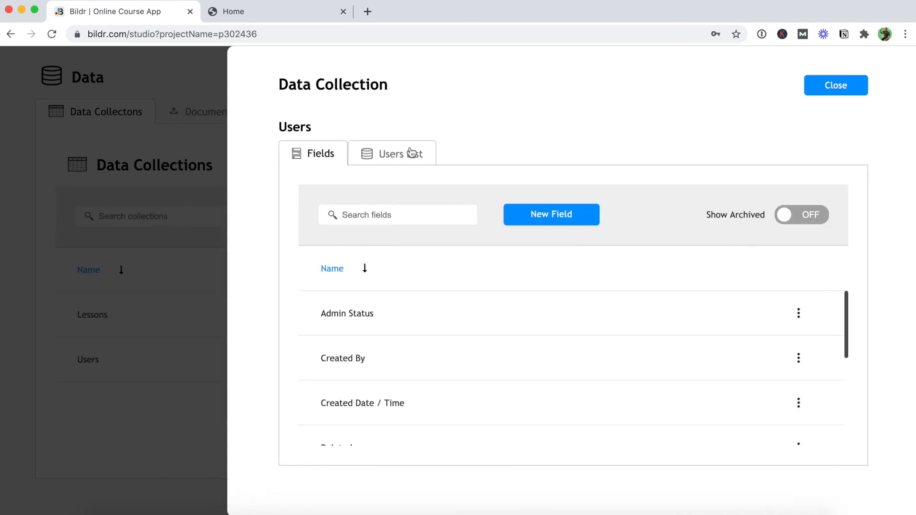
pyautogui.click(411, 153)
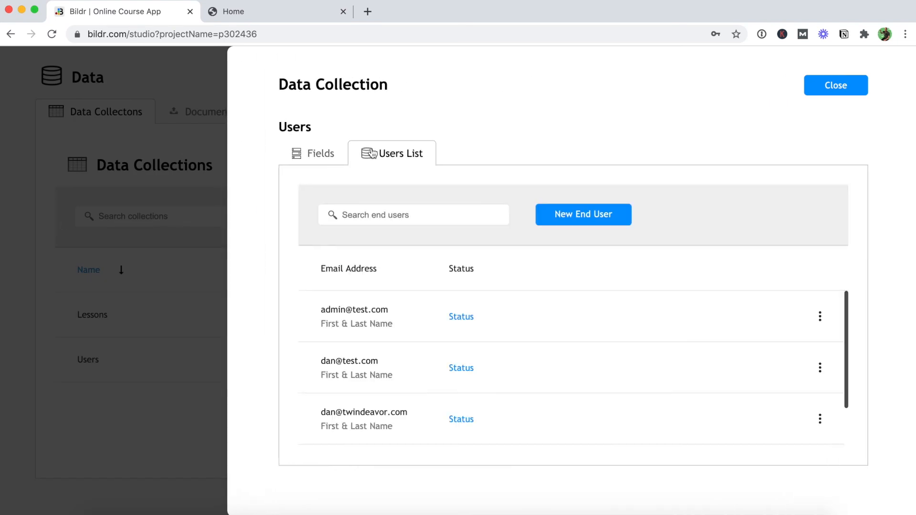
pyautogui.click(336, 157)
pyautogui.click(361, 158)
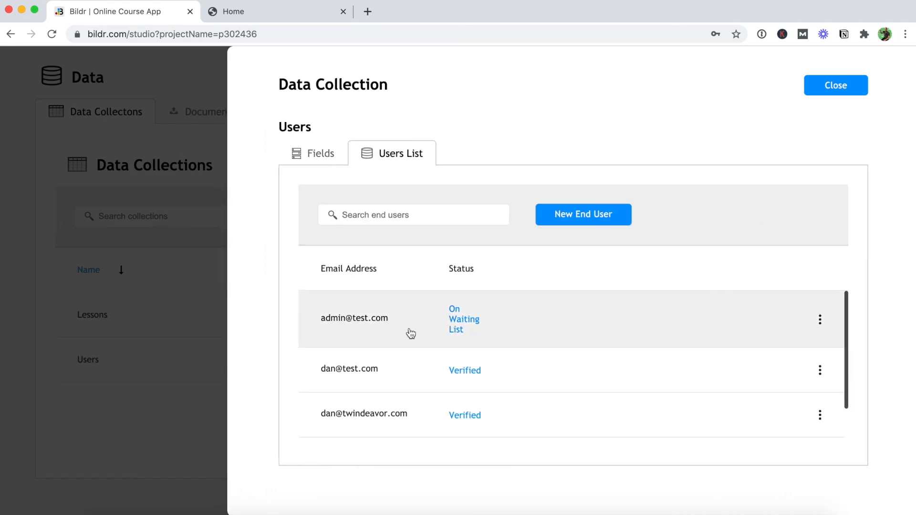
pyautogui.click(425, 367)
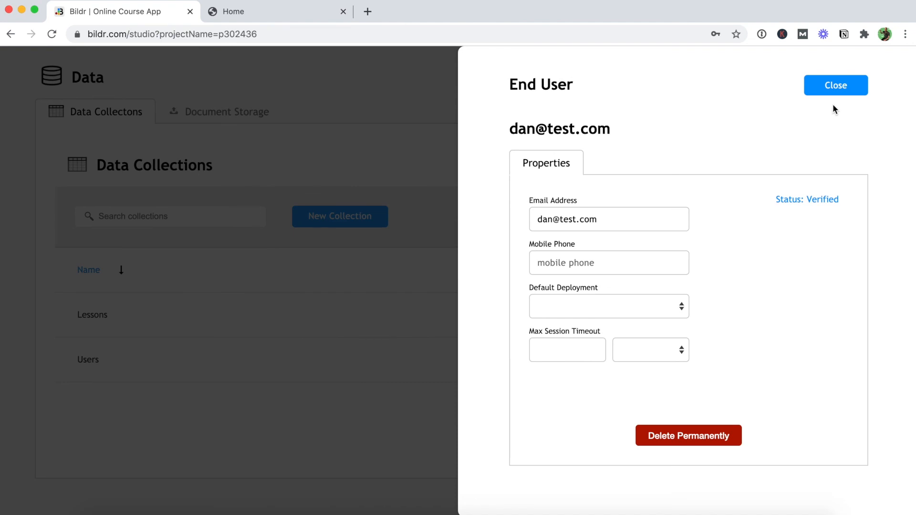
pyautogui.click(824, 93)
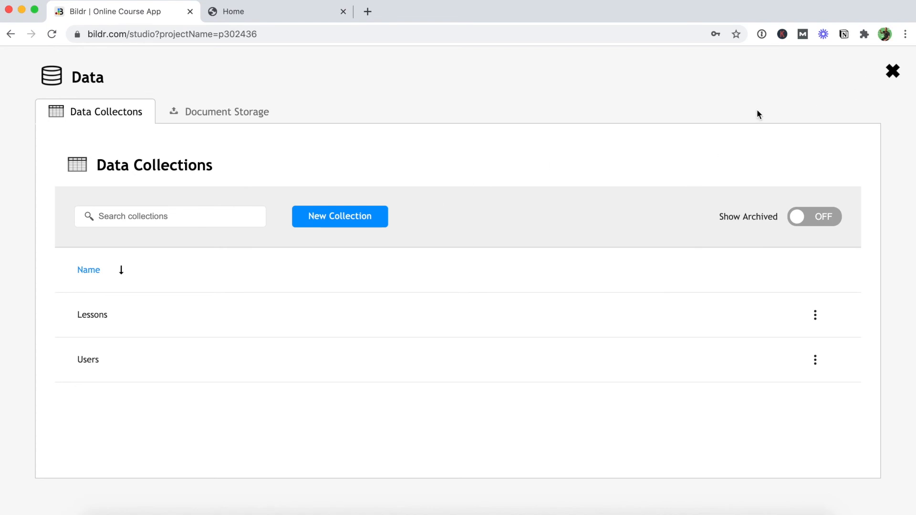
# On the published site, sign in with the test email and a wrong password, then reload home.
pyautogui.click(265, 12)
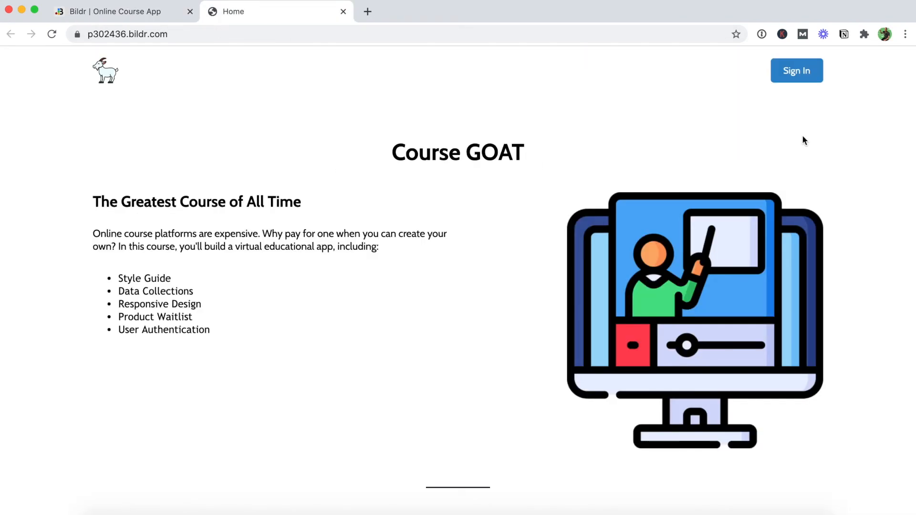
pyautogui.click(797, 75)
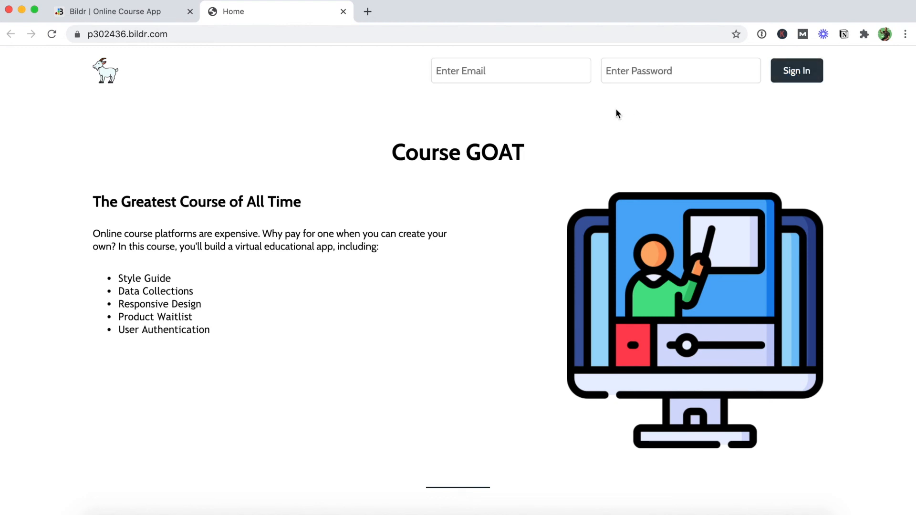
pyautogui.click(516, 73)
pyautogui.write('dan')
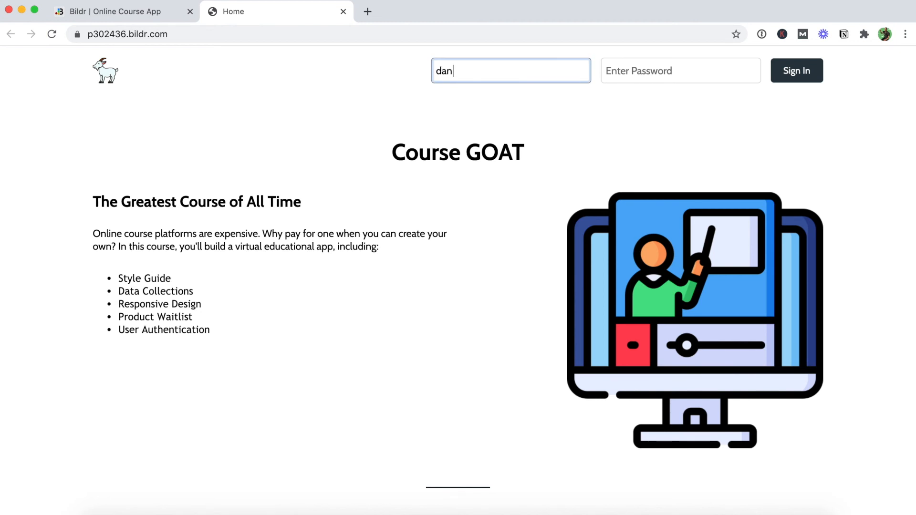
pyautogui.write('@test.com')
pyautogui.press('Tab')
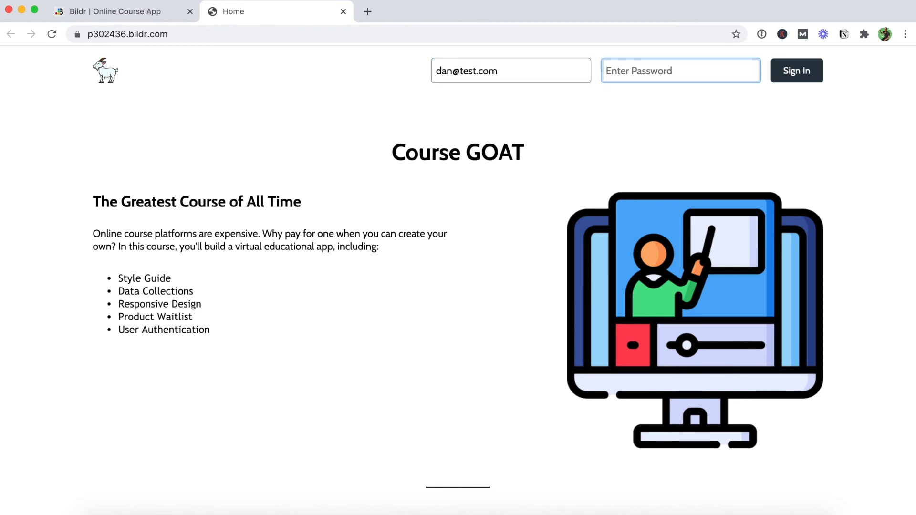
pyautogui.write('12')
pyautogui.click(792, 80)
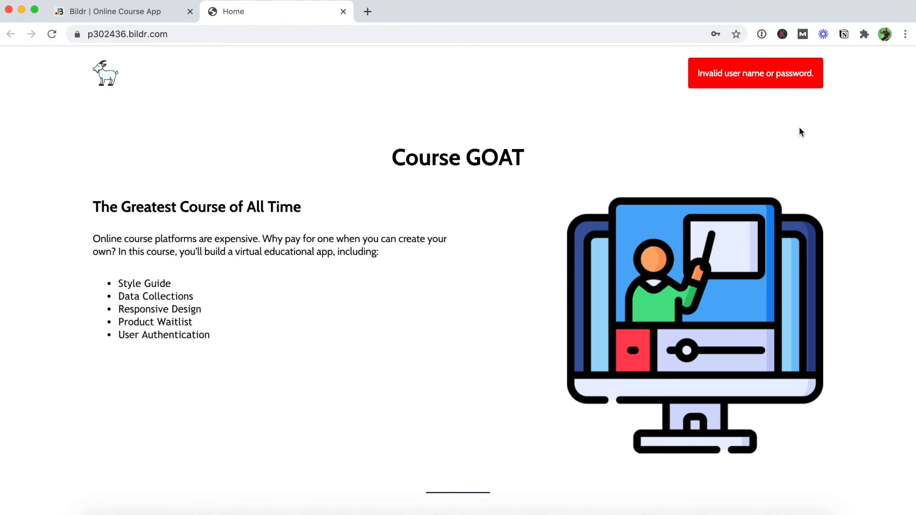
pyautogui.click(51, 34)
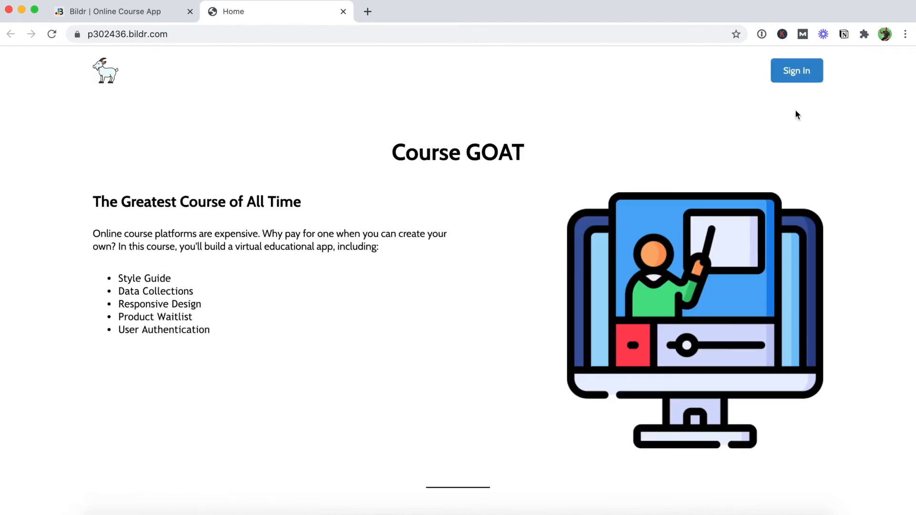
# Sign in with the test user's email and correct password to reach the /course page.
pyautogui.click(796, 71)
pyautogui.click(525, 77)
pyautogui.write('da')
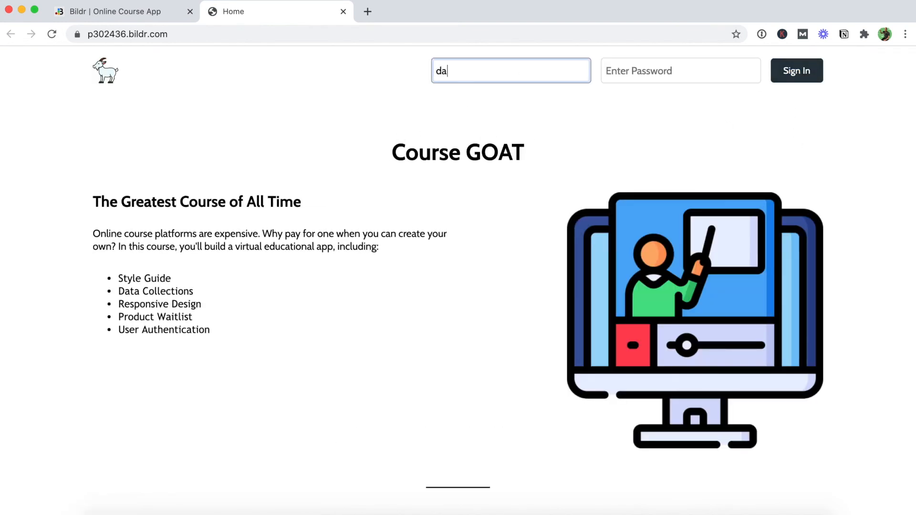
pyautogui.write('n@test.com')
pyautogui.press('Tab')
pyautogui.write('test123')
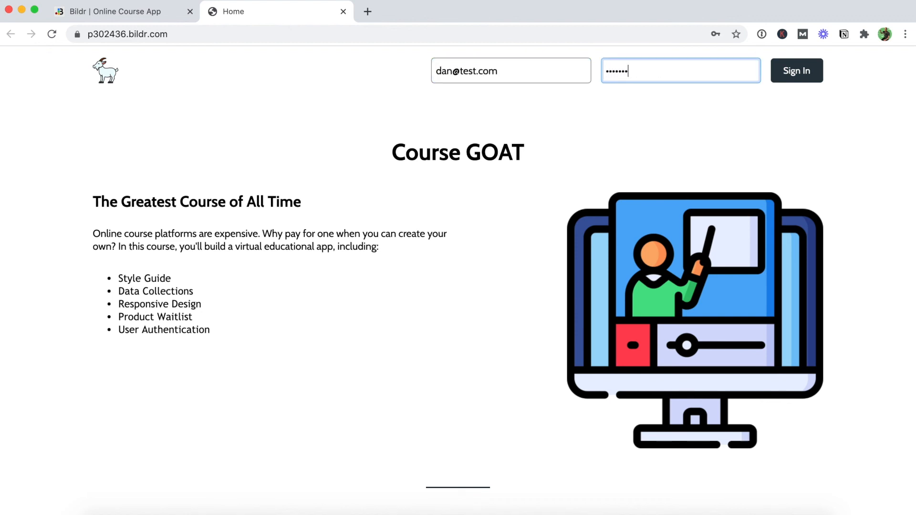
pyautogui.click(793, 75)
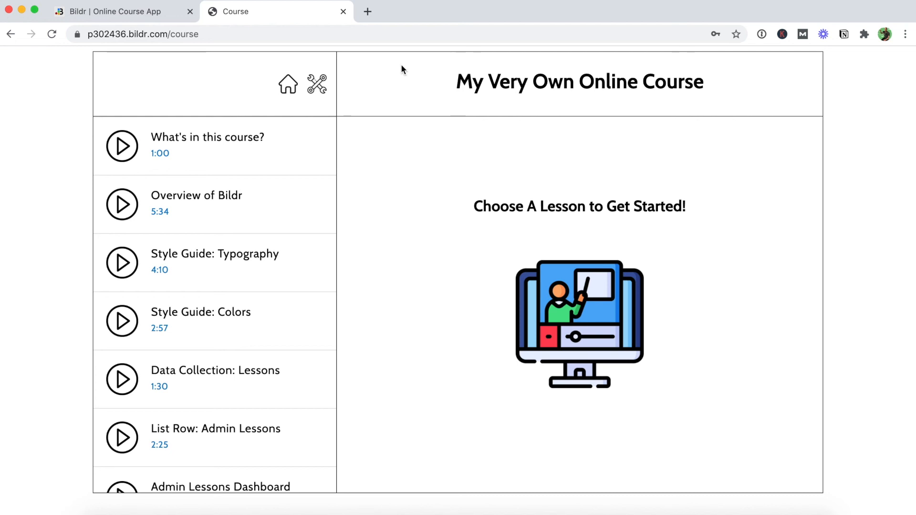
# Replace 'course' in the address with 'less' and go to the Lessons Admin page.
pyautogui.click(230, 33)
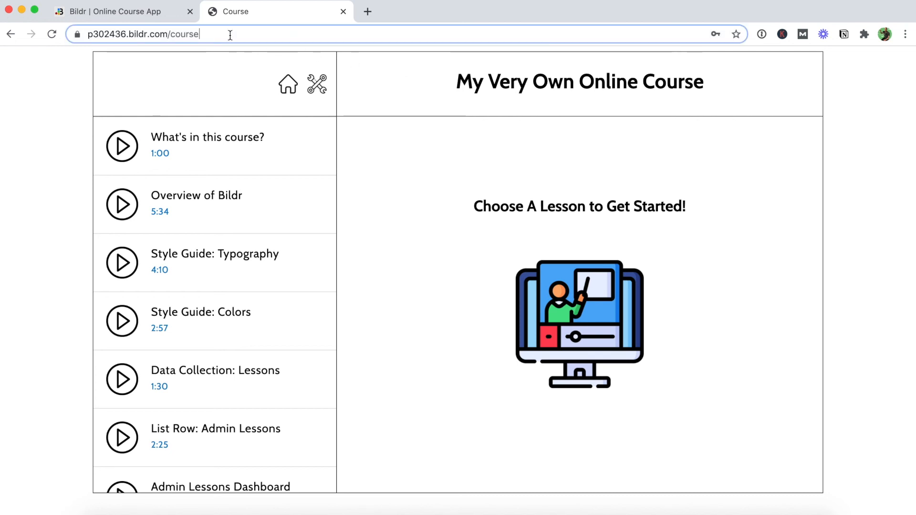
pyautogui.moveTo(202, 37); pyautogui.dragTo(172, 40)
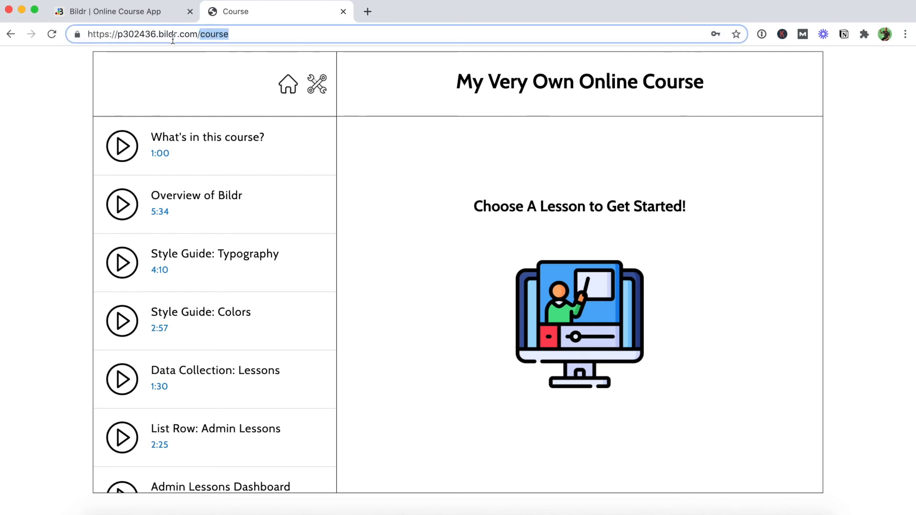
pyautogui.write('lessons_admin')
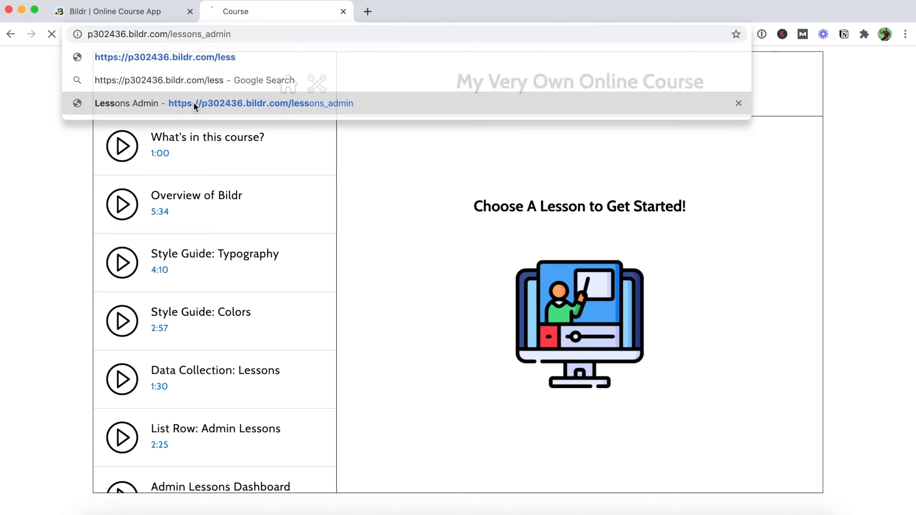
pyautogui.click(194, 101)
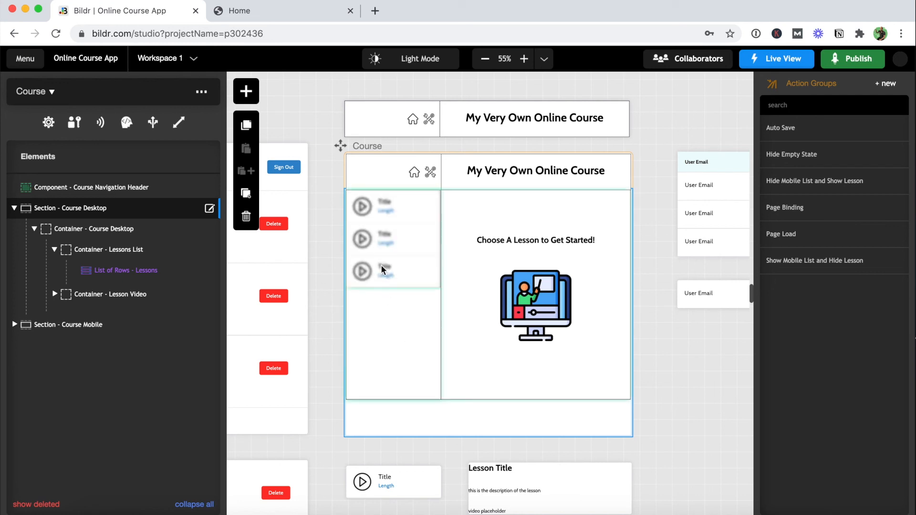
# Open the Course page's authentication settings, then load the site's root URL in the second browser window.
pyautogui.click(361, 167)
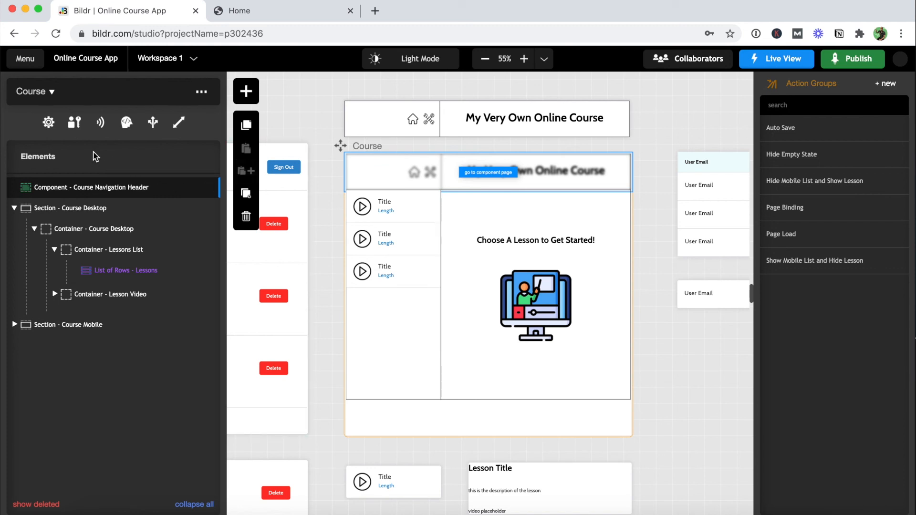
pyautogui.click(74, 123)
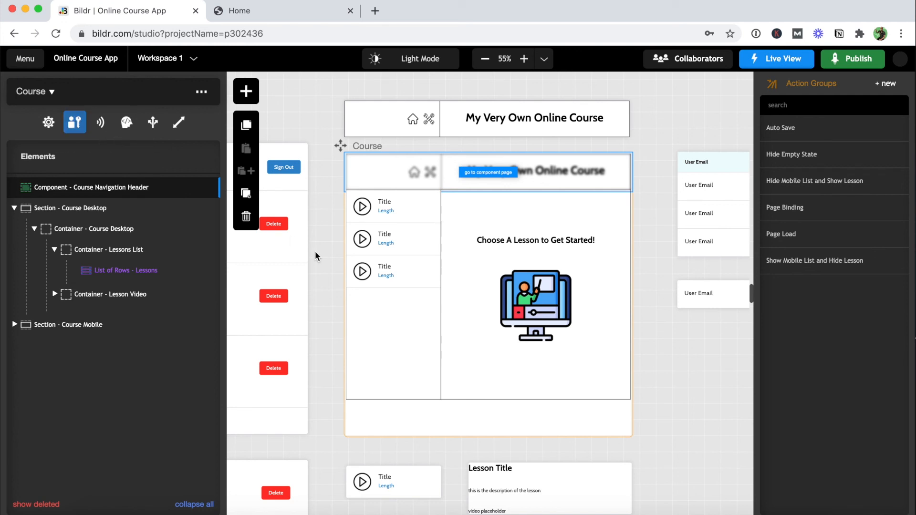
pyautogui.click(915, 339)
pyautogui.moveTo(915, 339); pyautogui.dragTo(195, 32)
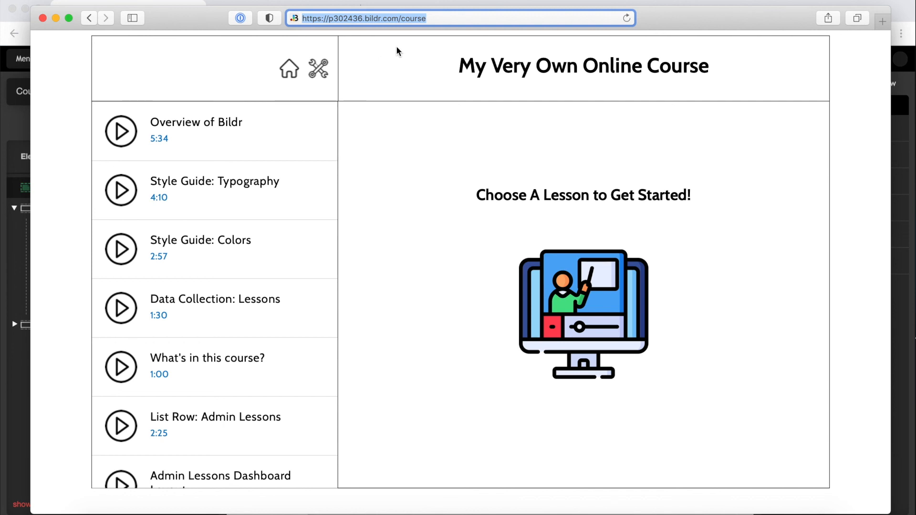
pyautogui.press('Return')
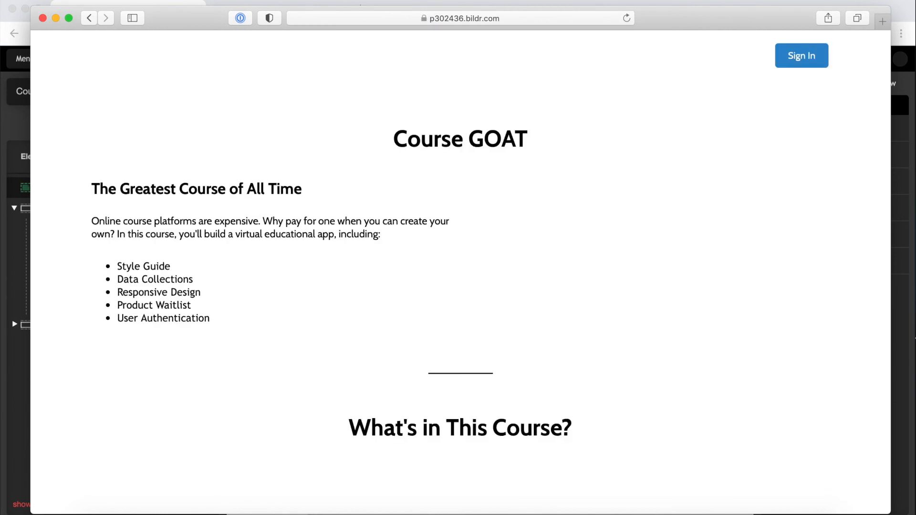